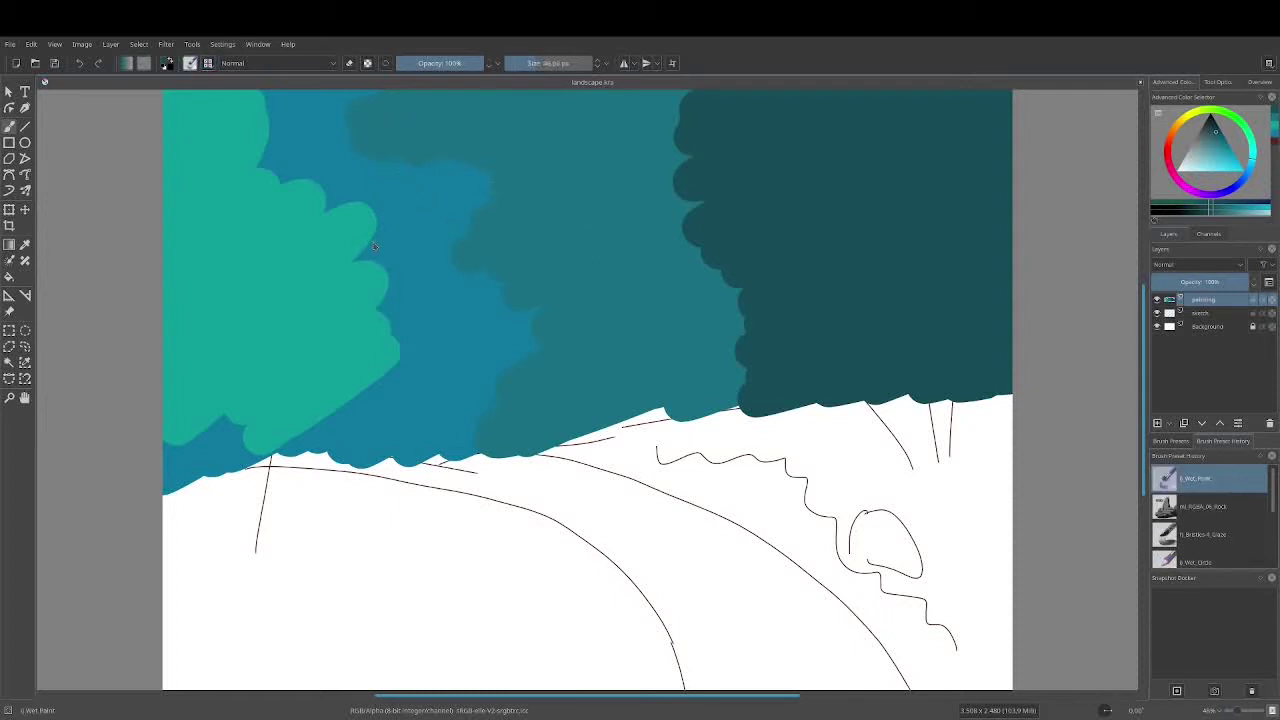
Smear the teal sky shapes with Blender_Blur into a soft gradient fading into white.
left_click_drag(300, 160, 355, 340)
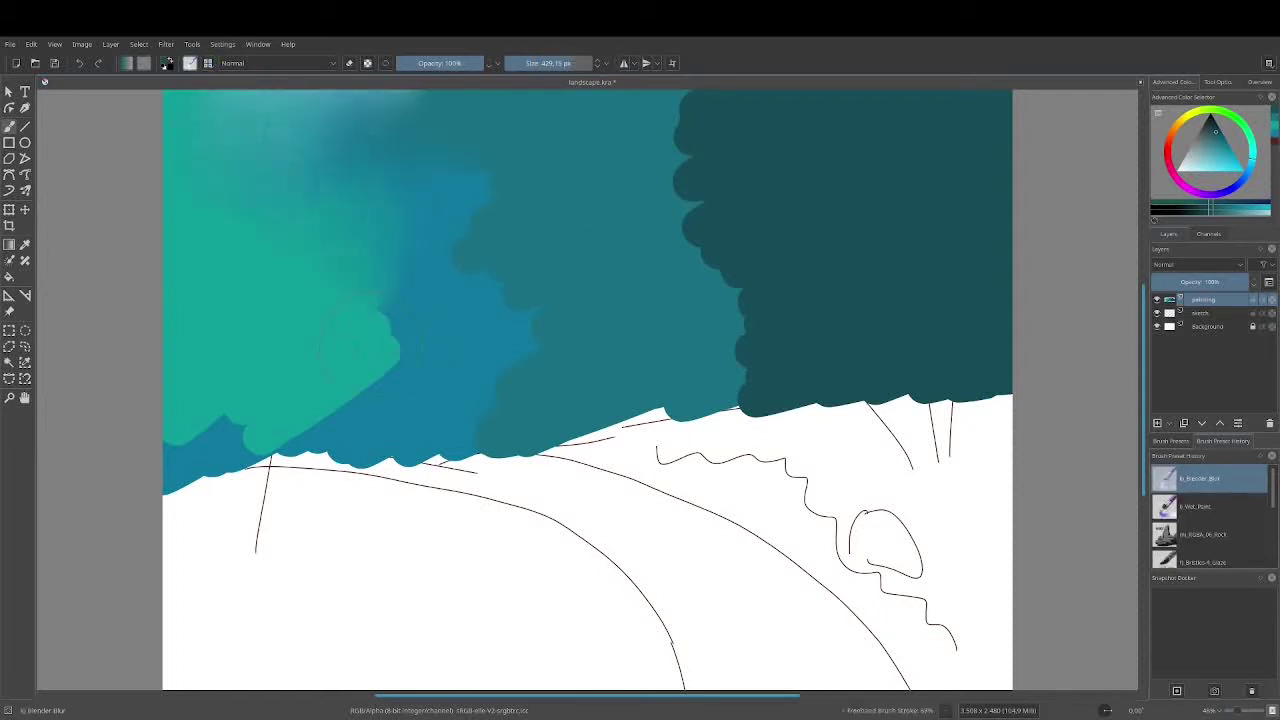
left_click_drag(185, 485, 345, 455)
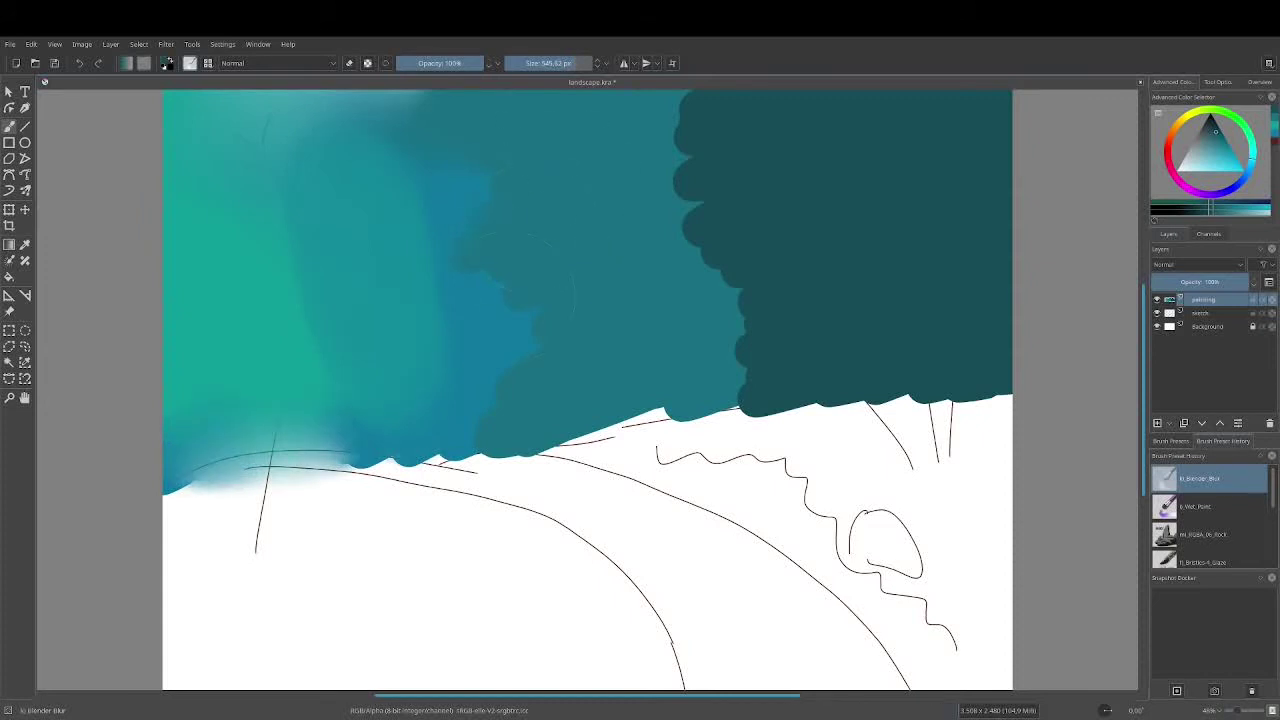
left_click_drag(520, 280, 760, 300)
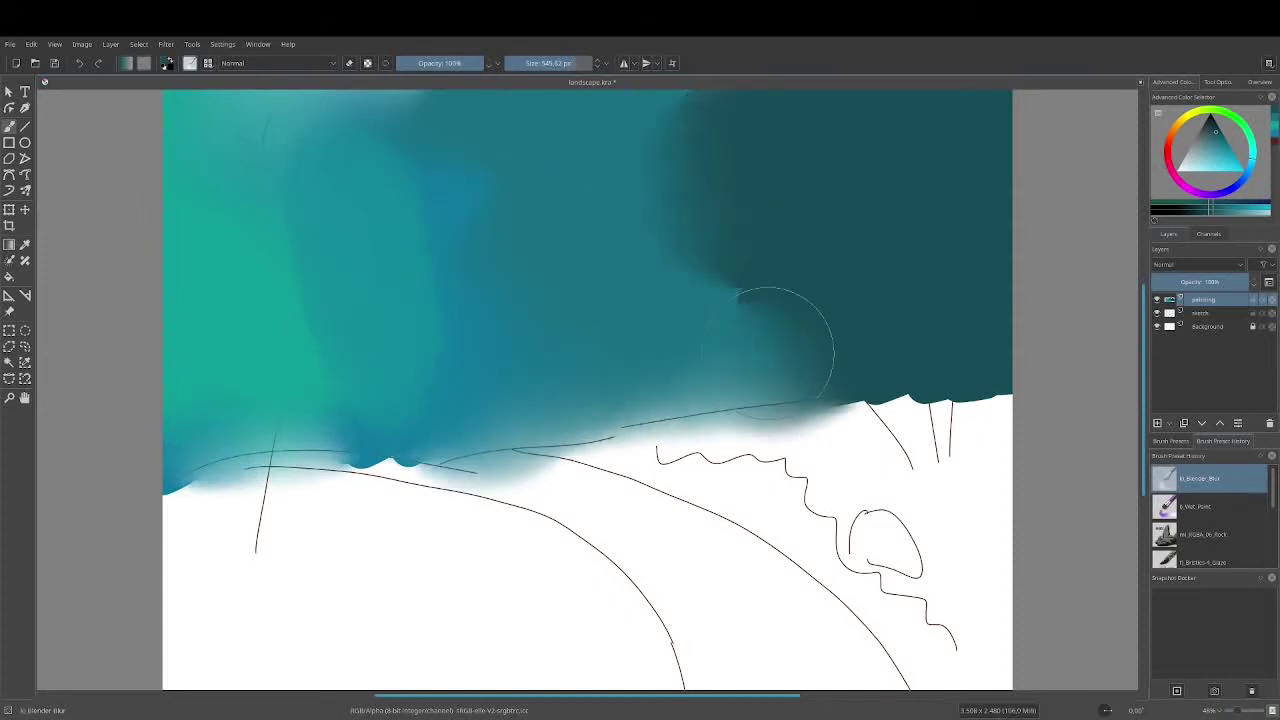
left_click(1203, 527)
key("ctrl+z")
scroll(1273, 507, "down", 2)
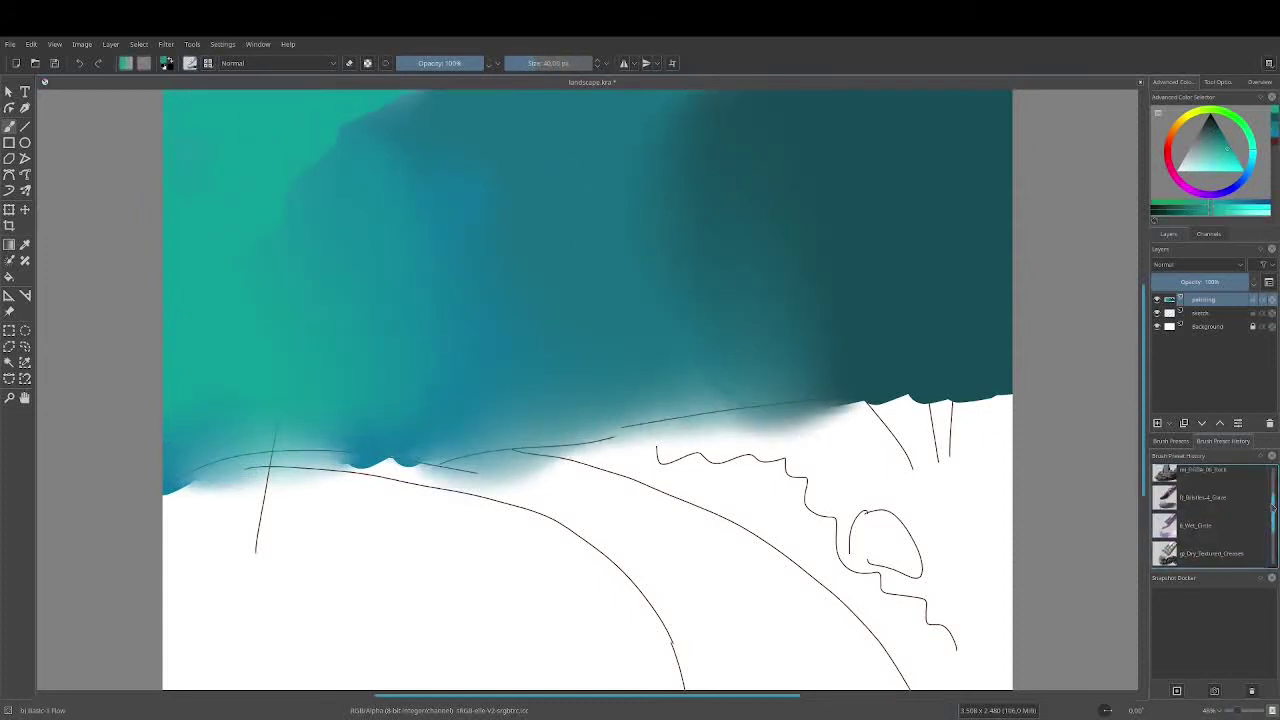
left_click(1200, 478)
left_click_drag(900, 400, 400, 460)
left_click_drag(960, 400, 540, 190)
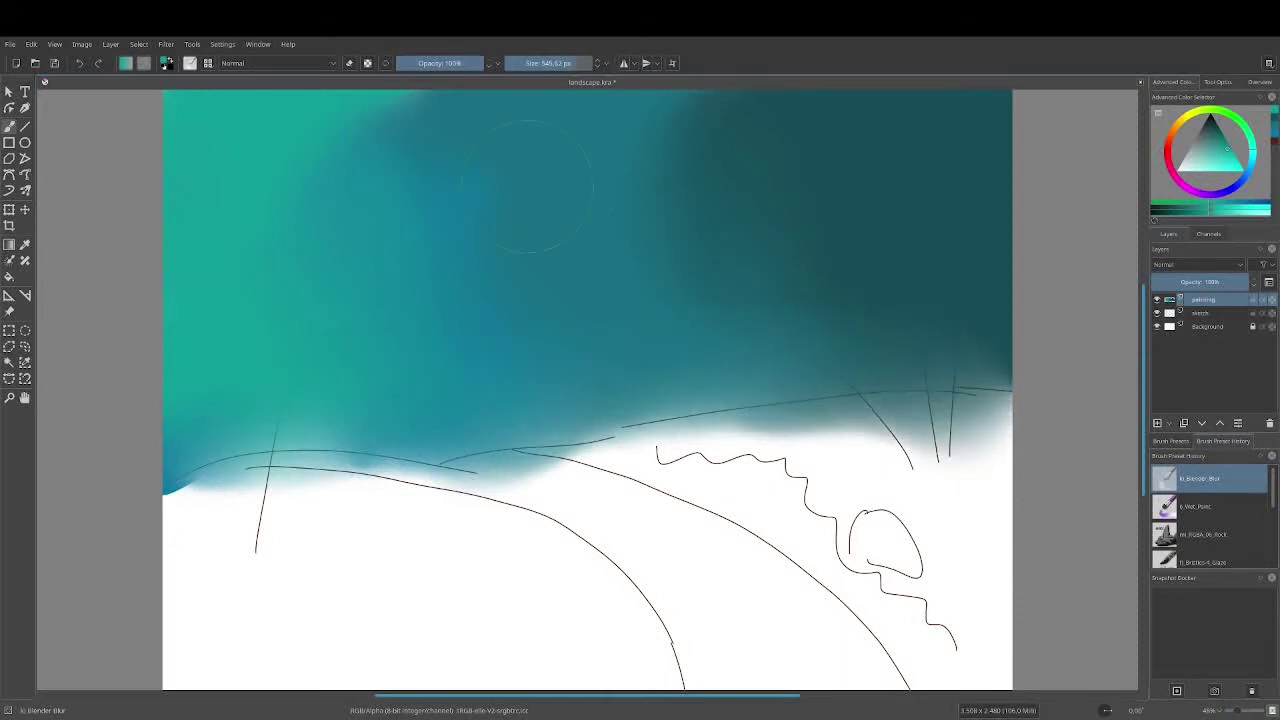
Paint dark green over the upper-right sky and blend it down to the horizon.
key("k")
key("k")
left_click_drag(920, 100, 929, 129)
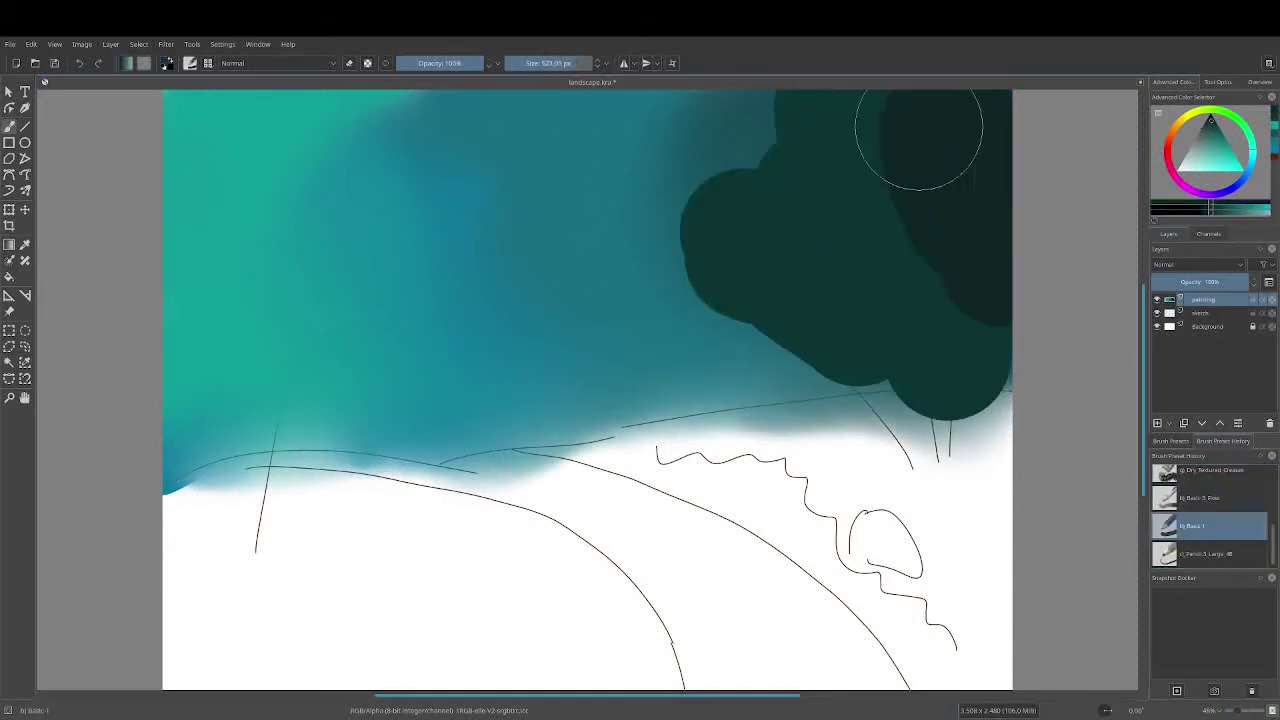
left_click_drag(814, 294, 960, 340)
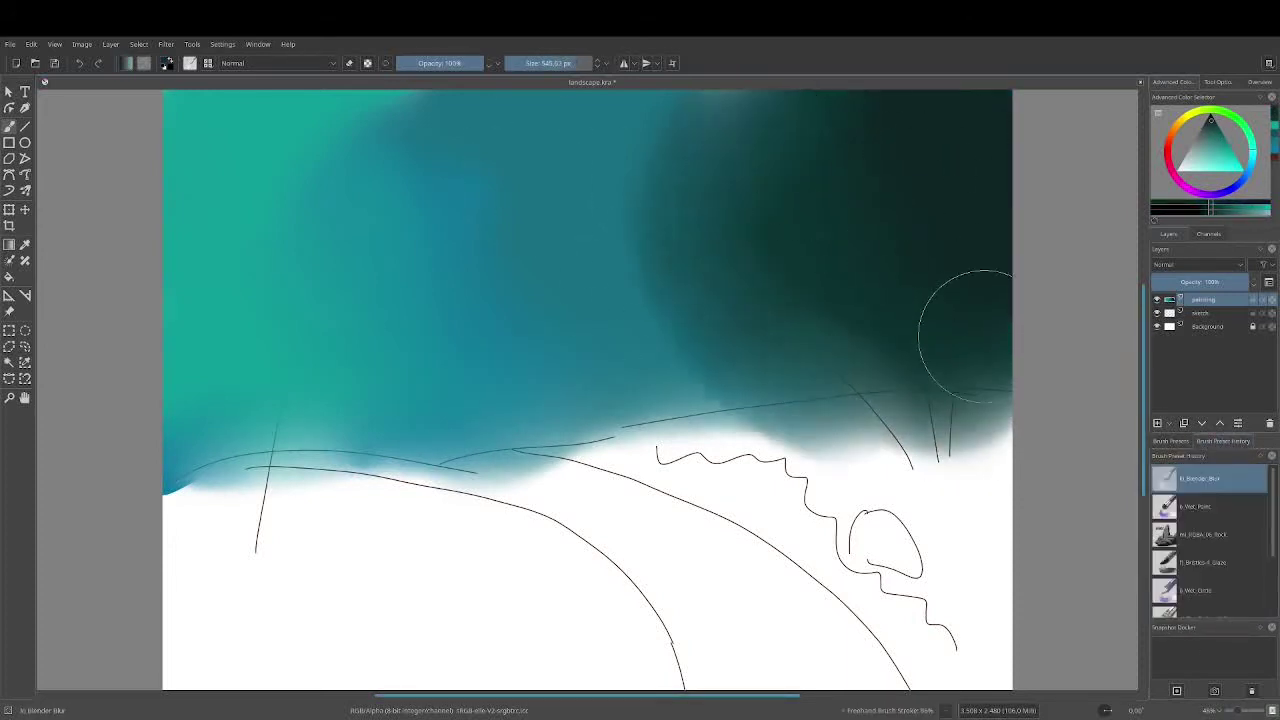
mouse_move(743, 130)
left_mouse_down()
mouse_move(886, 331)
mouse_move(660, 155)
left_mouse_up()
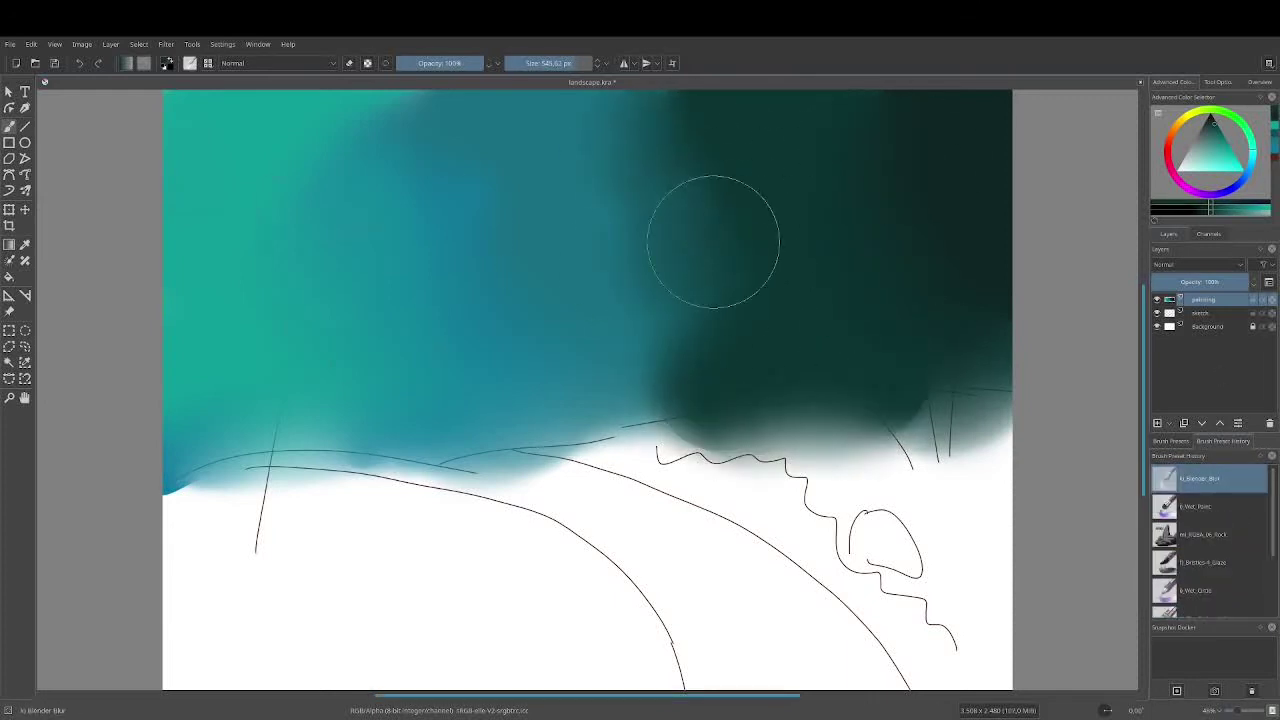
left_click_drag(755, 380, 650, 425)
key("slash")
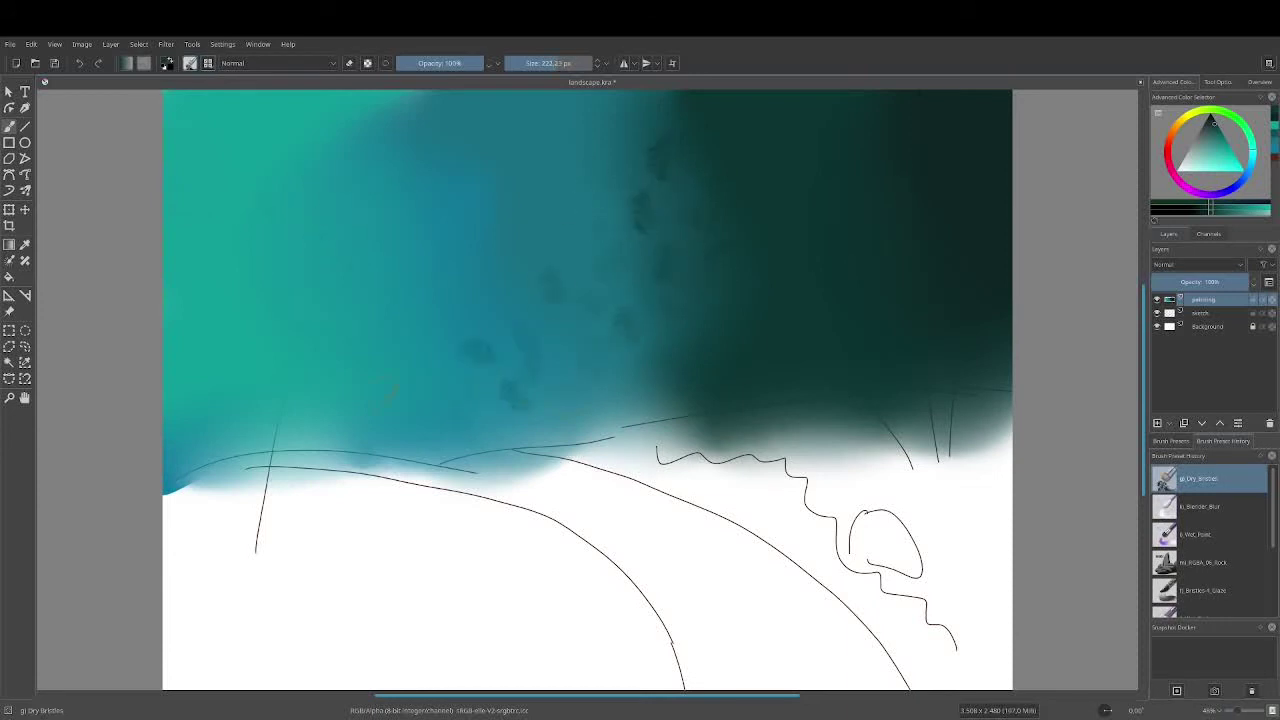
Dab dark dry-bristle foliage texture across the middle and upper sky with a larger brush.
left_click_drag(548, 295, 598, 410)
mouse_move(380, 370)
left_mouse_down()
mouse_move(440, 425)
mouse_move(510, 410)
left_mouse_up()
key("bracketright")
left_click_drag(440, 290, 540, 290)
left_click_drag(600, 370, 677, 410)
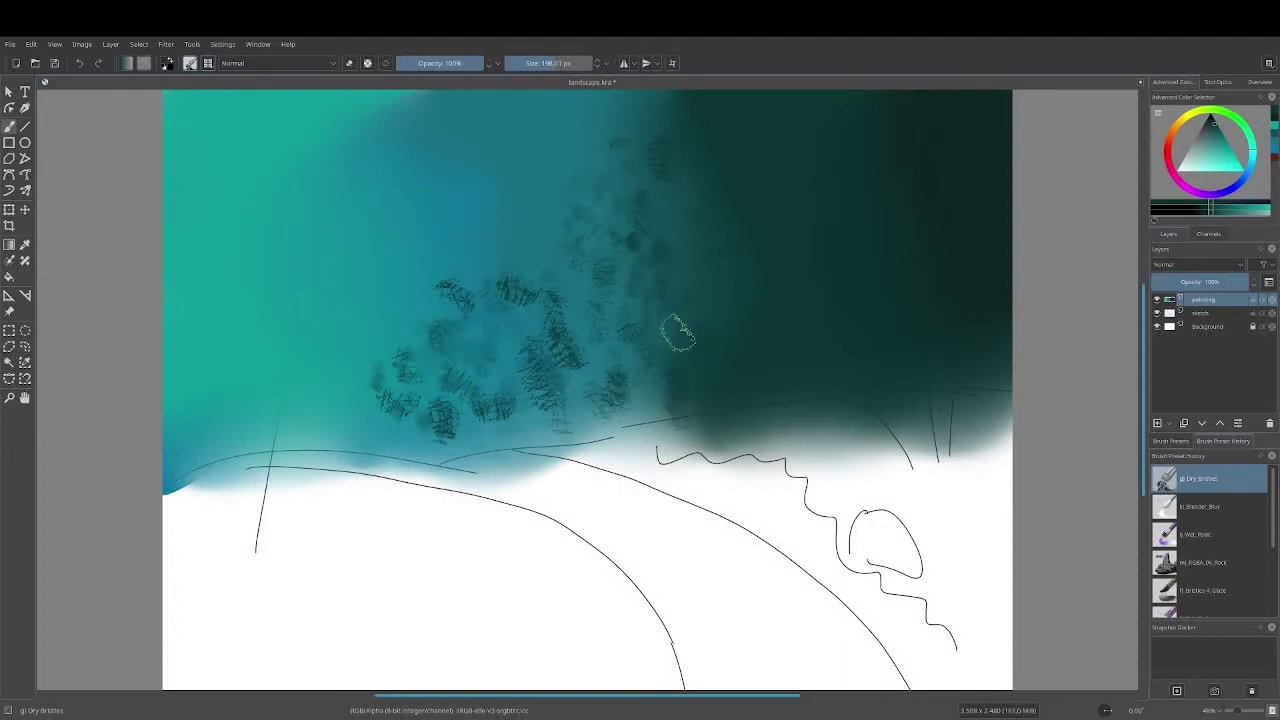
left_click_drag(690, 280, 709, 366)
left_click_drag(660, 440, 580, 300)
left_click_drag(190, 340, 240, 420)
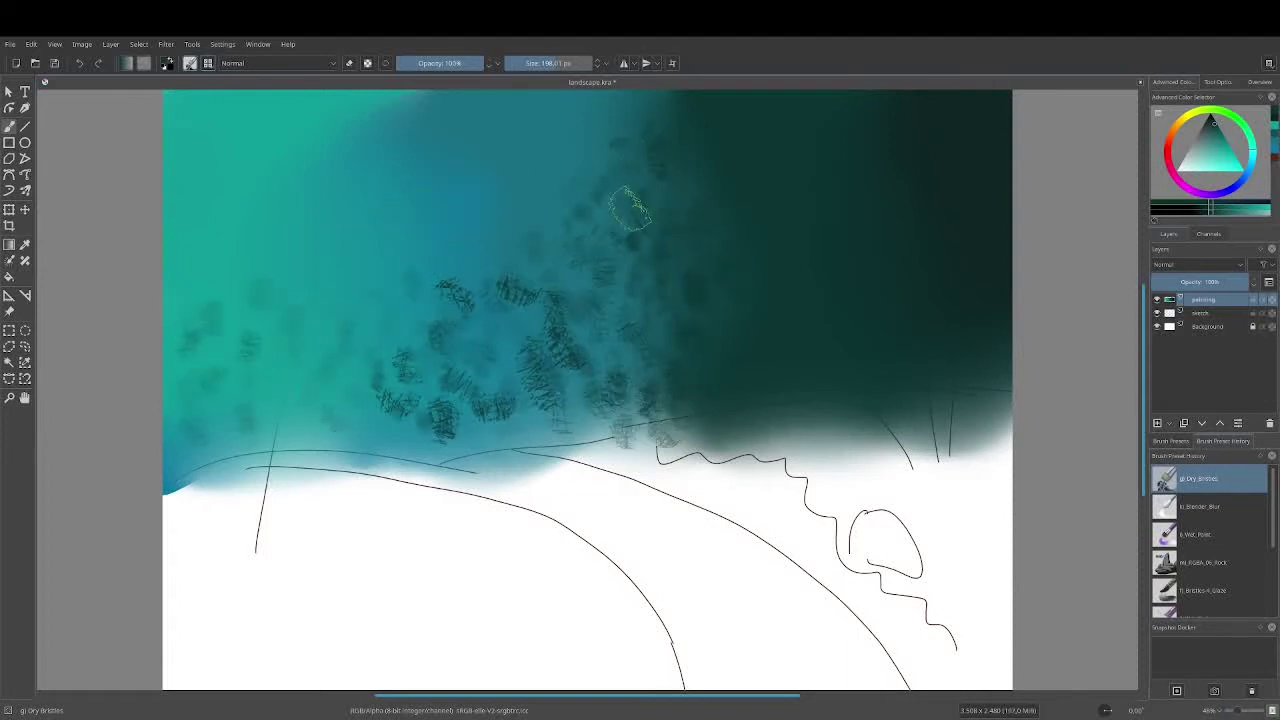
left_click_drag(640, 240, 663, 106)
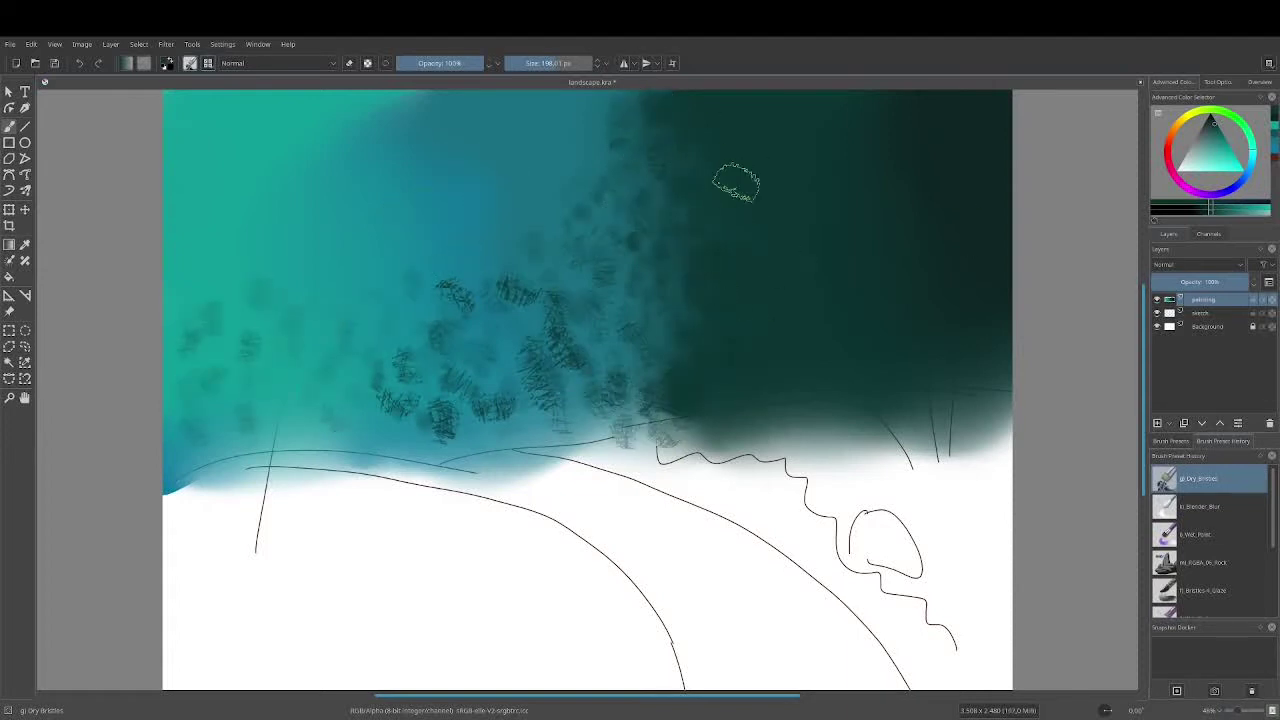
Soften the left sky texture with Blender_Blur, then add more dark foliage dabs.
key("/")
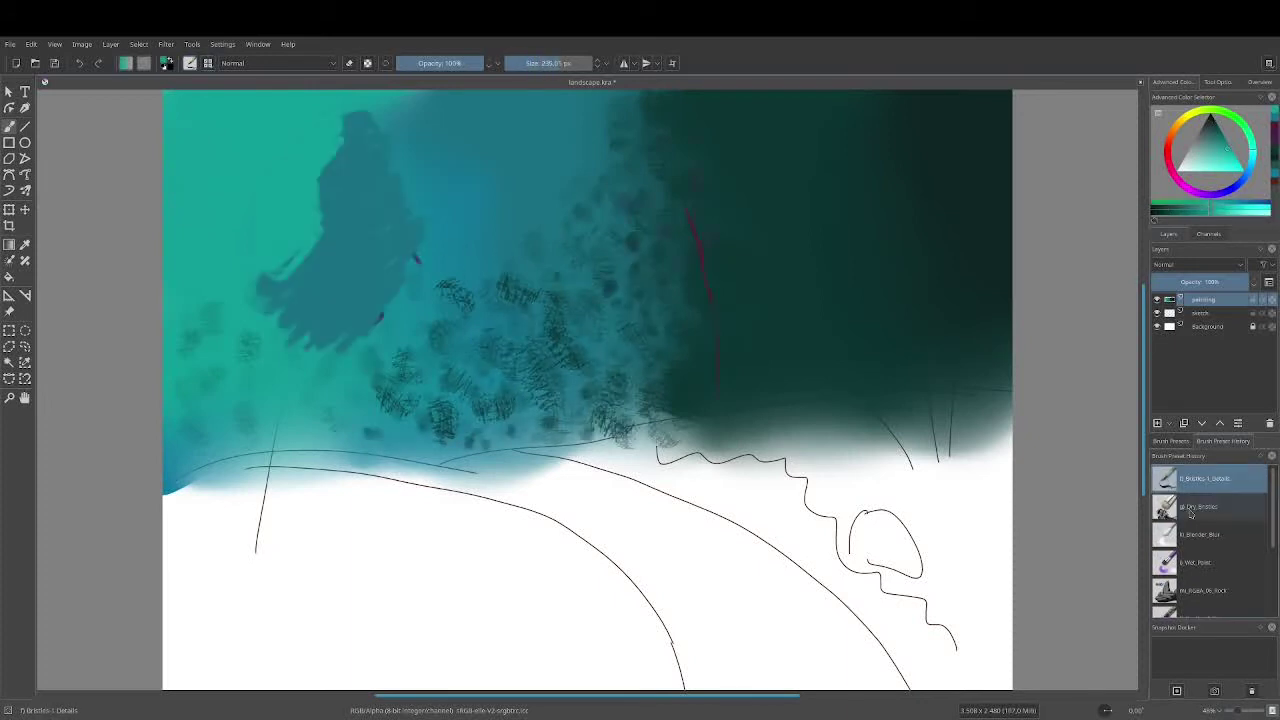
left_click_drag(300, 180, 360, 330)
key("/")
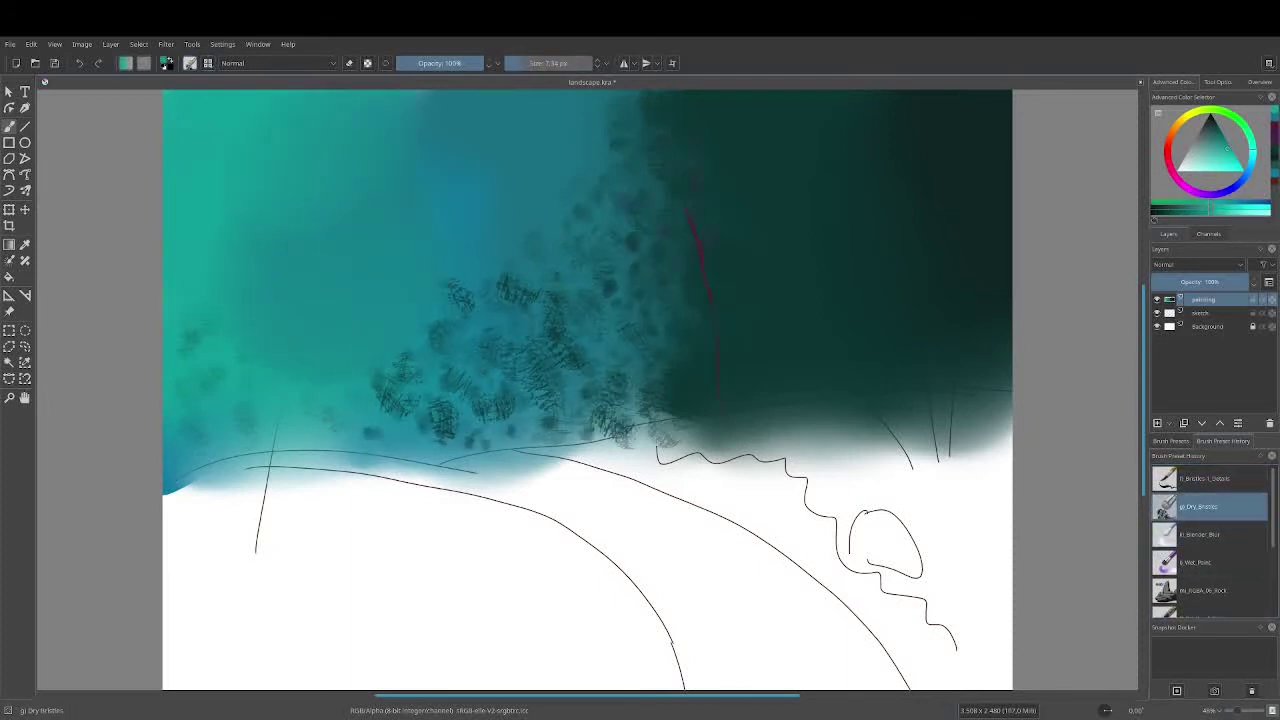
left_click_drag(330, 395, 245, 380)
mouse_move(550, 200)
left_mouse_down()
mouse_move(443, 235)
mouse_move(495, 300)
mouse_move(620, 350)
mouse_move(640, 130)
left_mouse_up()
Paint a thin red branch and a V-shaped red tree on the right with Bristles-1_Details.
left_click(700, 230, "ctrl")
key("/")
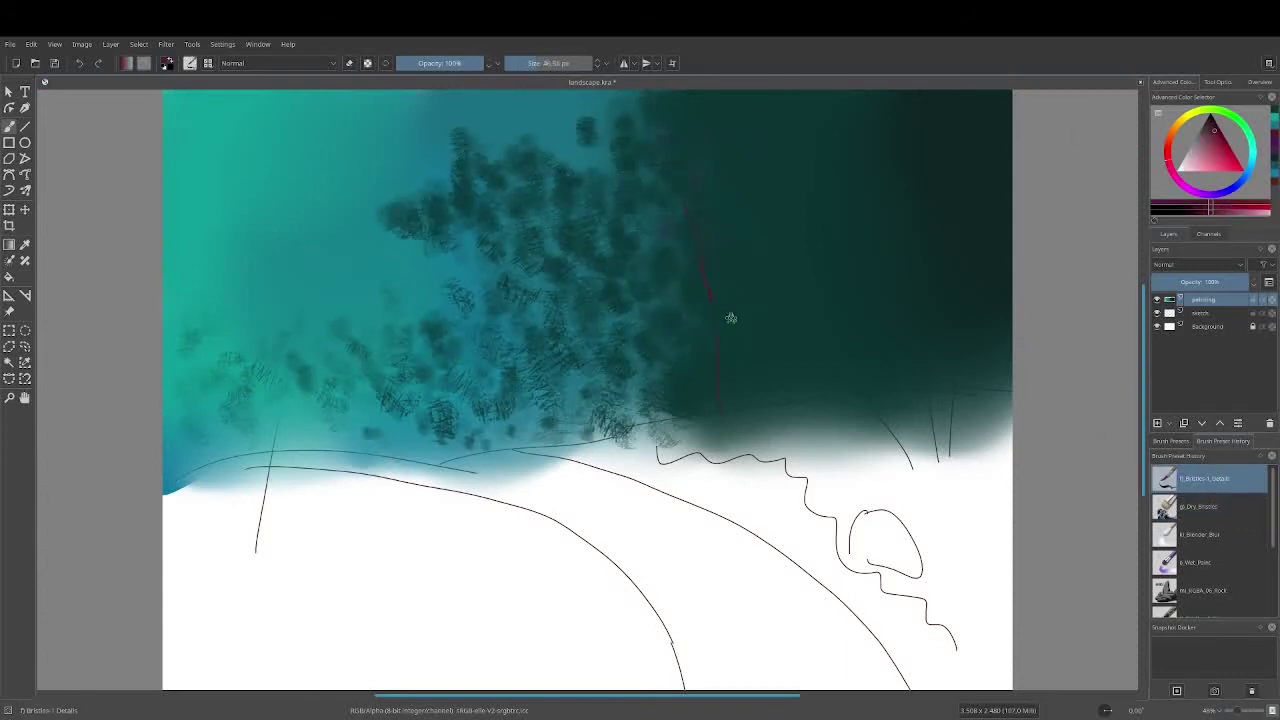
left_click(1214, 134)
left_click_drag(718, 288, 740, 232)
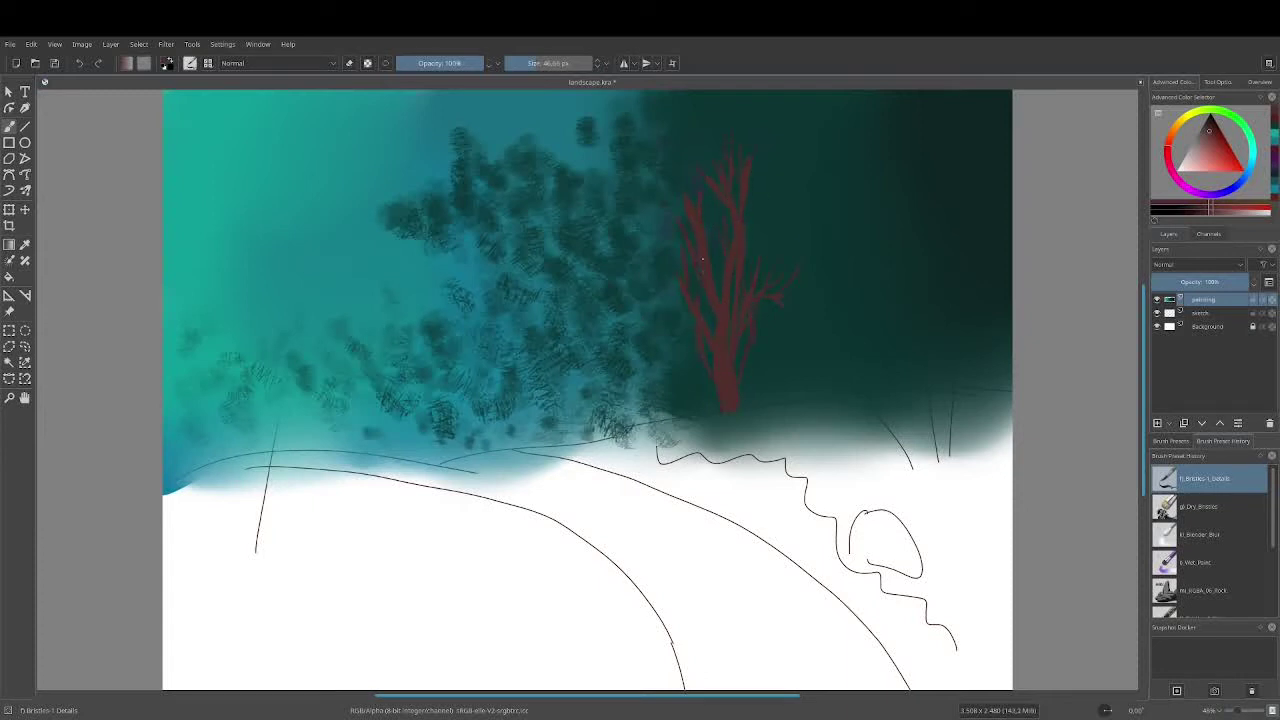
left_click_drag(850, 255, 938, 130)
mouse_move(920, 250)
left_mouse_down()
mouse_move(960, 128)
mouse_move(868, 386)
mouse_move(834, 216)
left_mouse_up()
left_click_drag(864, 311, 840, 206)
left_click_drag(916, 196, 882, 334)
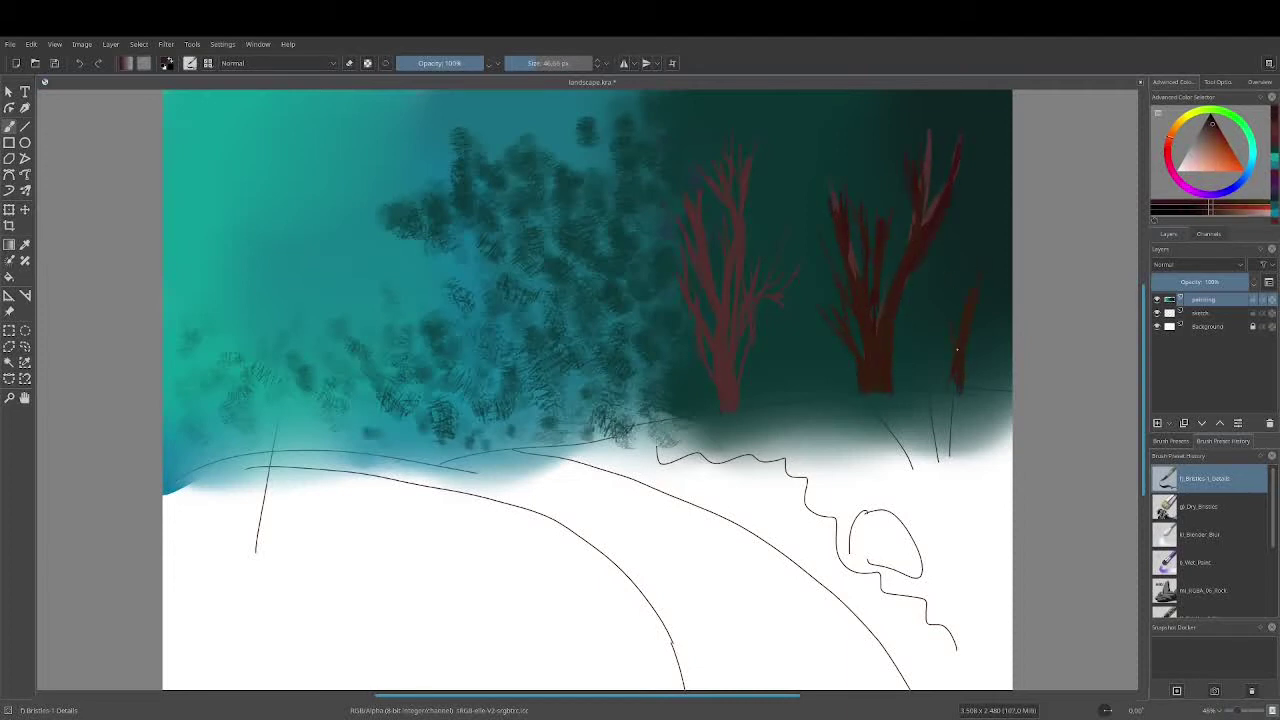
Darken the left tree's trunk and branches with deeper reds.
left_click(737, 163, "ctrl")
left_click_drag(745, 160, 728, 405)
left_click_drag(720, 200, 705, 315)
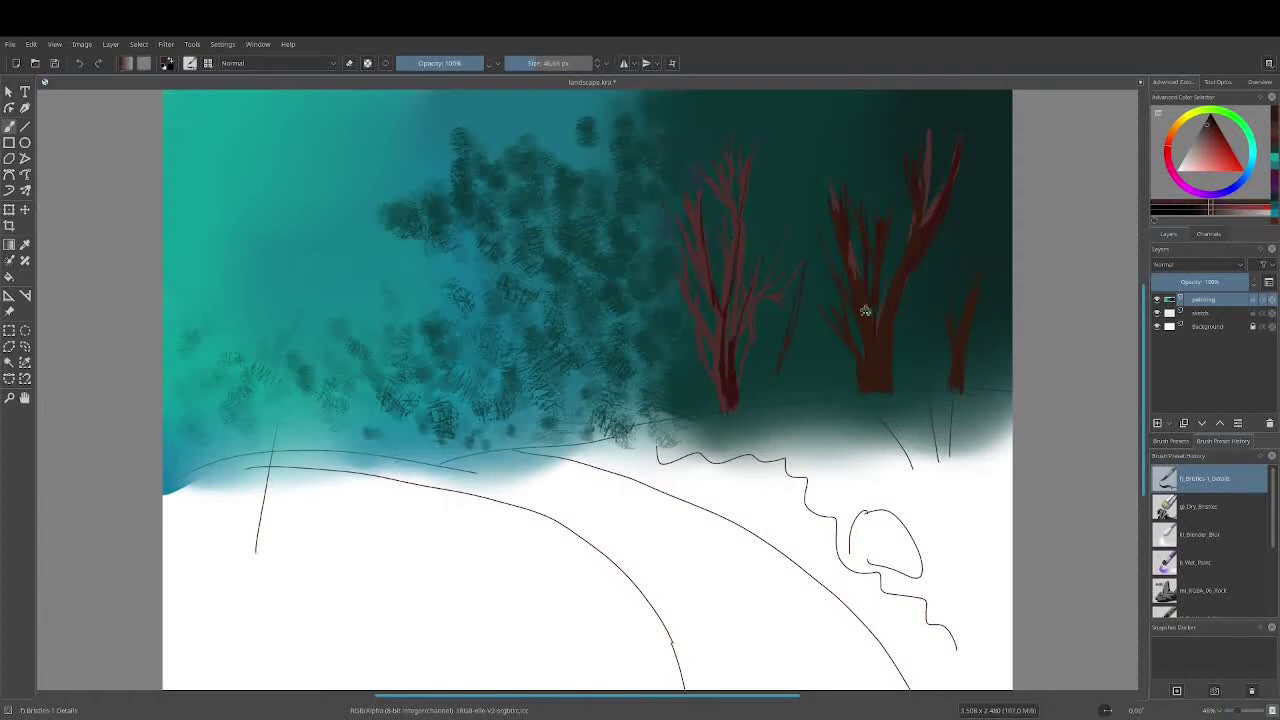
left_click_drag(800, 270, 780, 370)
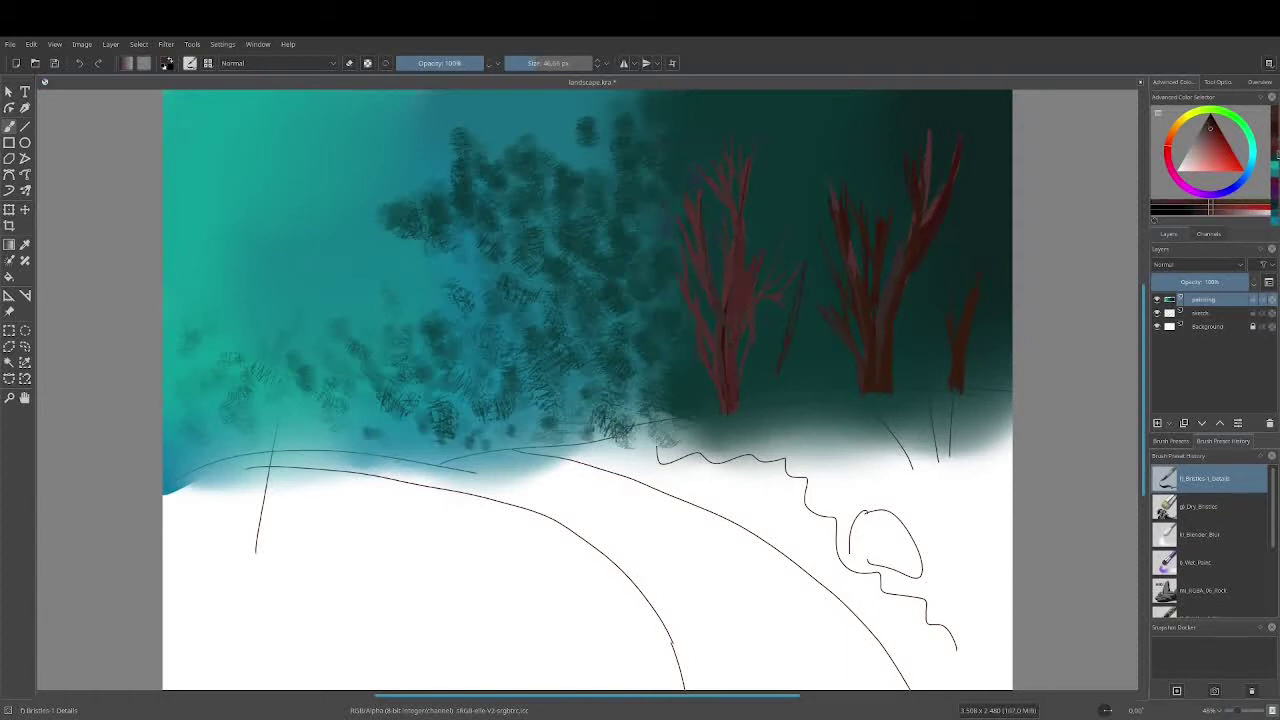
left_click(739, 369, "ctrl")
mouse_move(735, 405)
left_mouse_down()
mouse_move(780, 222)
mouse_move(692, 198)
left_mouse_up()
left_click_drag(735, 290, 717, 203)
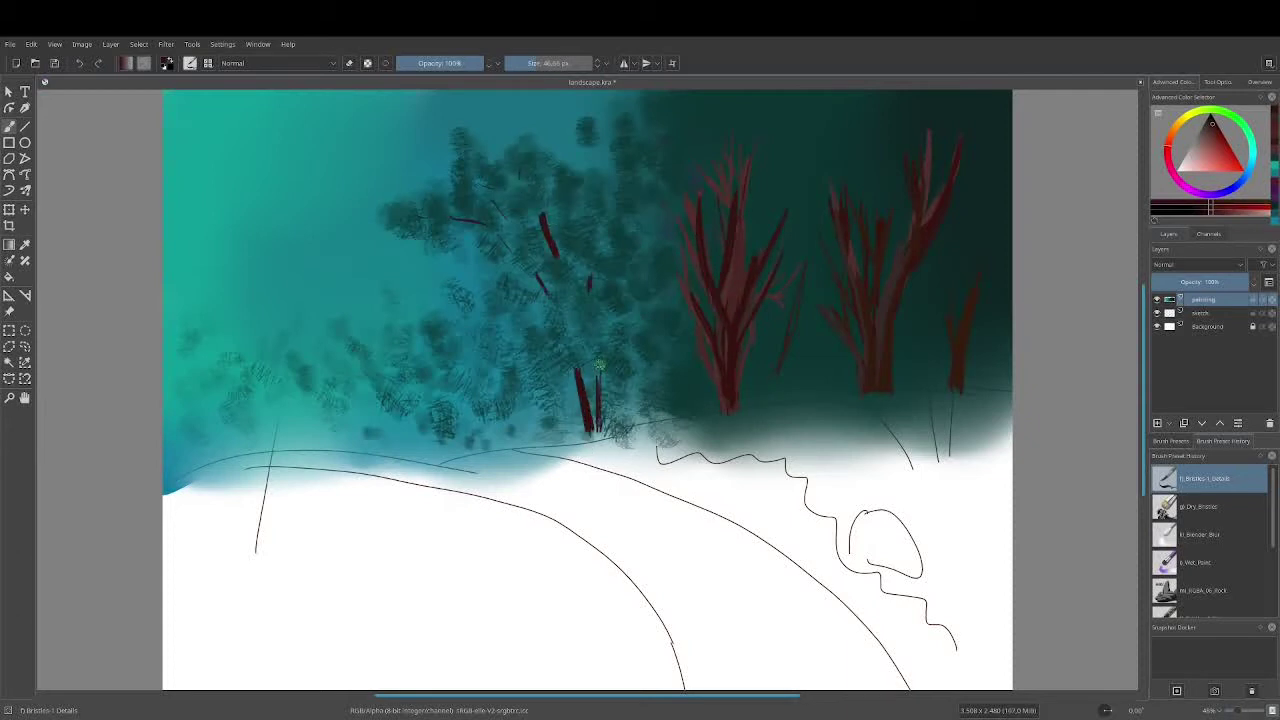
Add thin dark red trunks through the foliage and dab dark teal into it.
left_click_drag(600, 410, 602, 252)
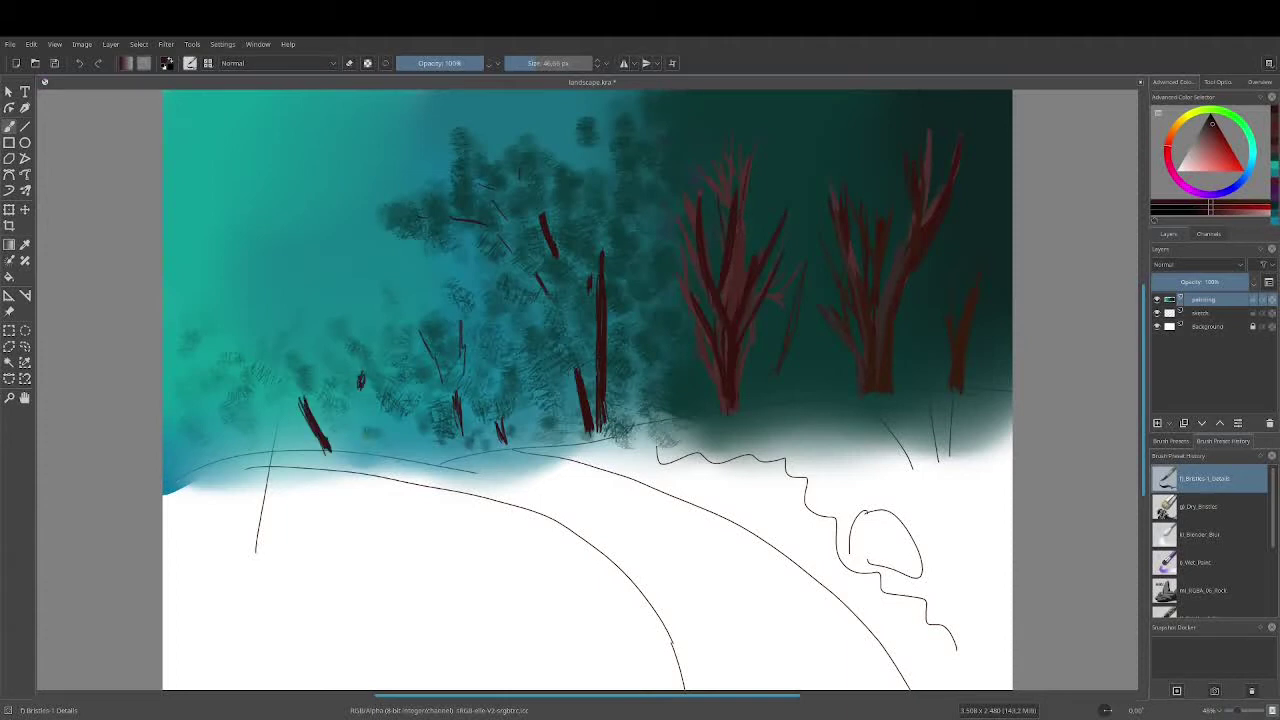
left_click_drag(370, 455, 360, 404)
left_click(365, 395, "ctrl")
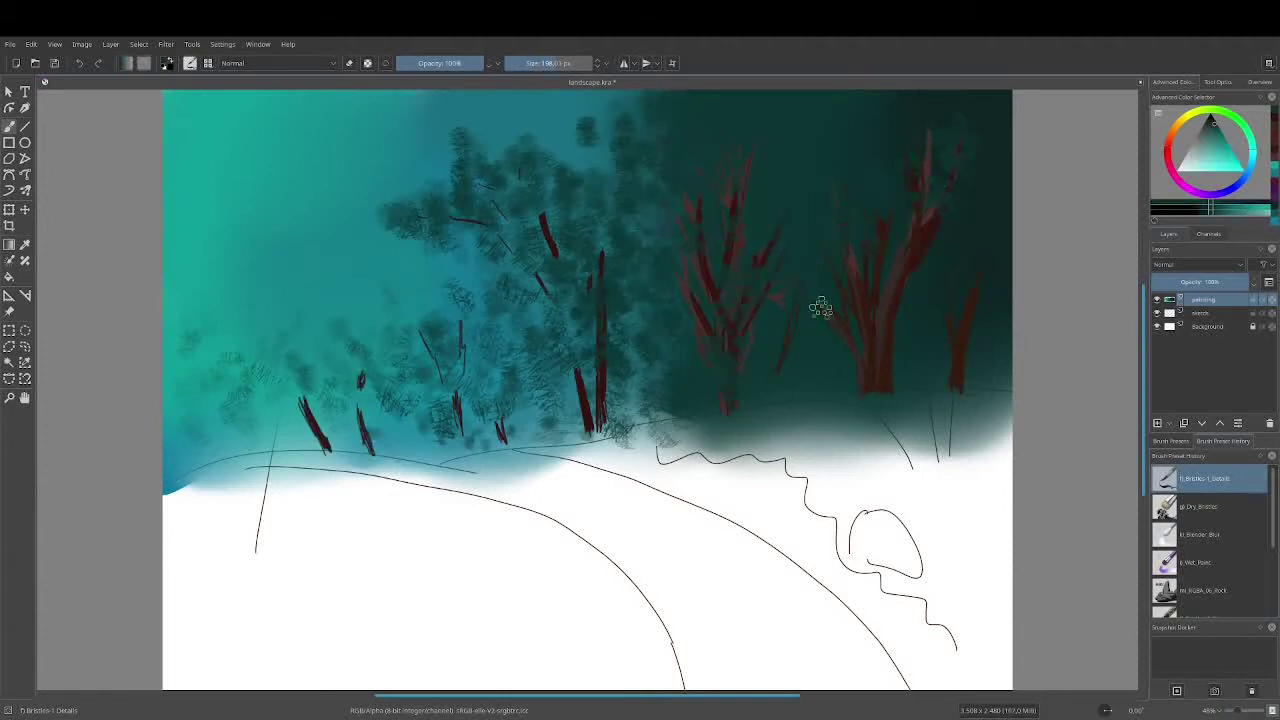
left_click_drag(535, 320, 310, 418)
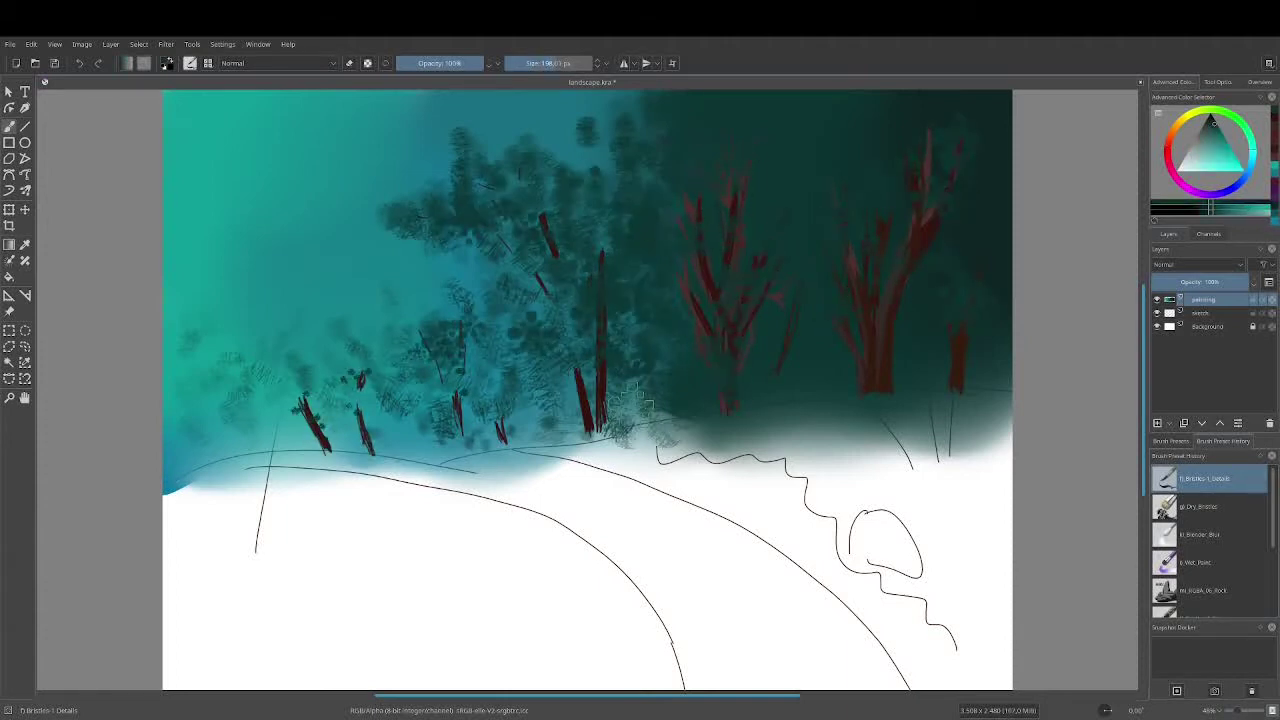
left_click(1216, 145)
Dab light green leaves across the tree crowns and bushes along the ground line.
key("/")
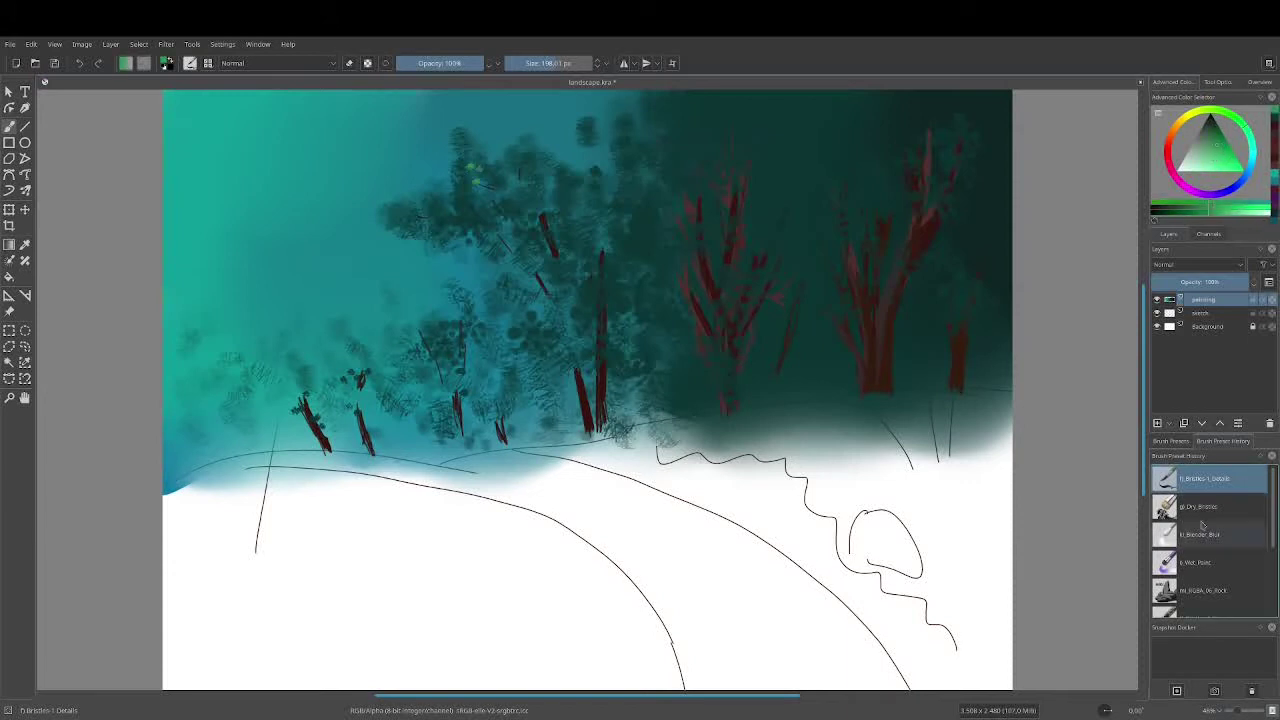
left_click_drag(470, 140, 425, 220)
left_click_drag(505, 345, 545, 325)
left_click_drag(550, 195, 486, 190)
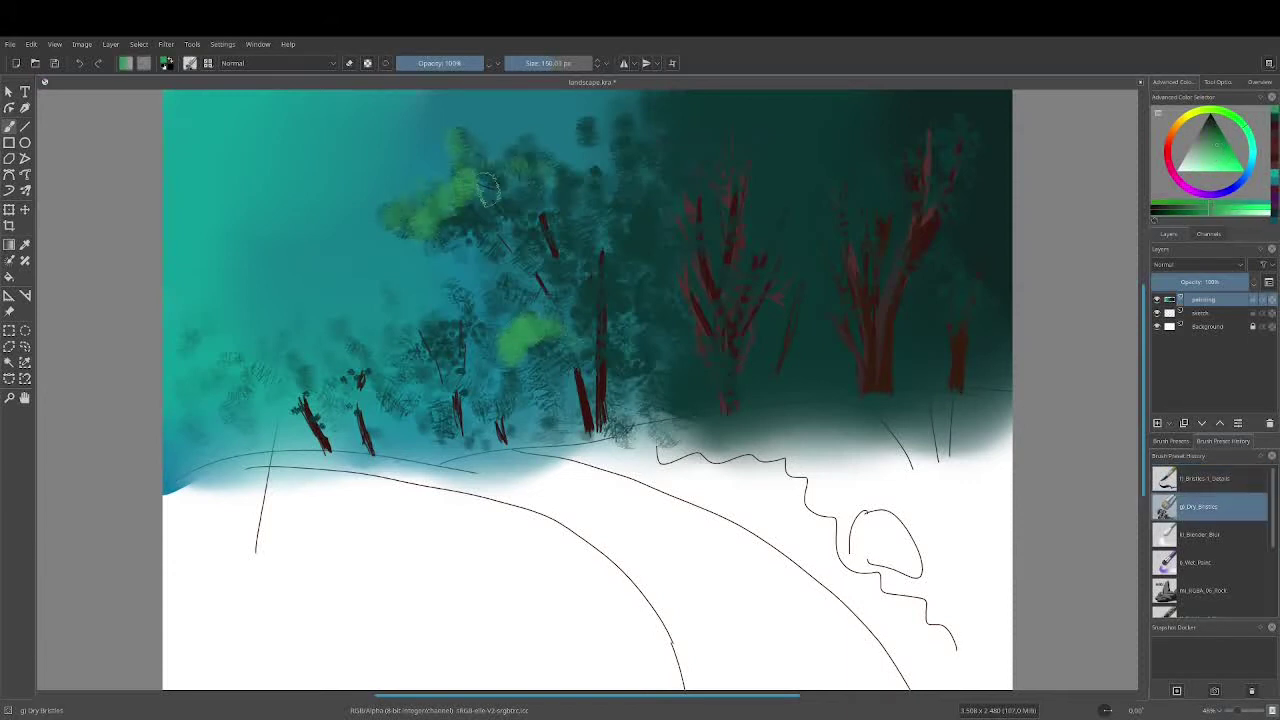
left_click_drag(540, 150, 405, 215)
left_click_drag(480, 205, 360, 385)
left_click_drag(450, 335, 580, 260)
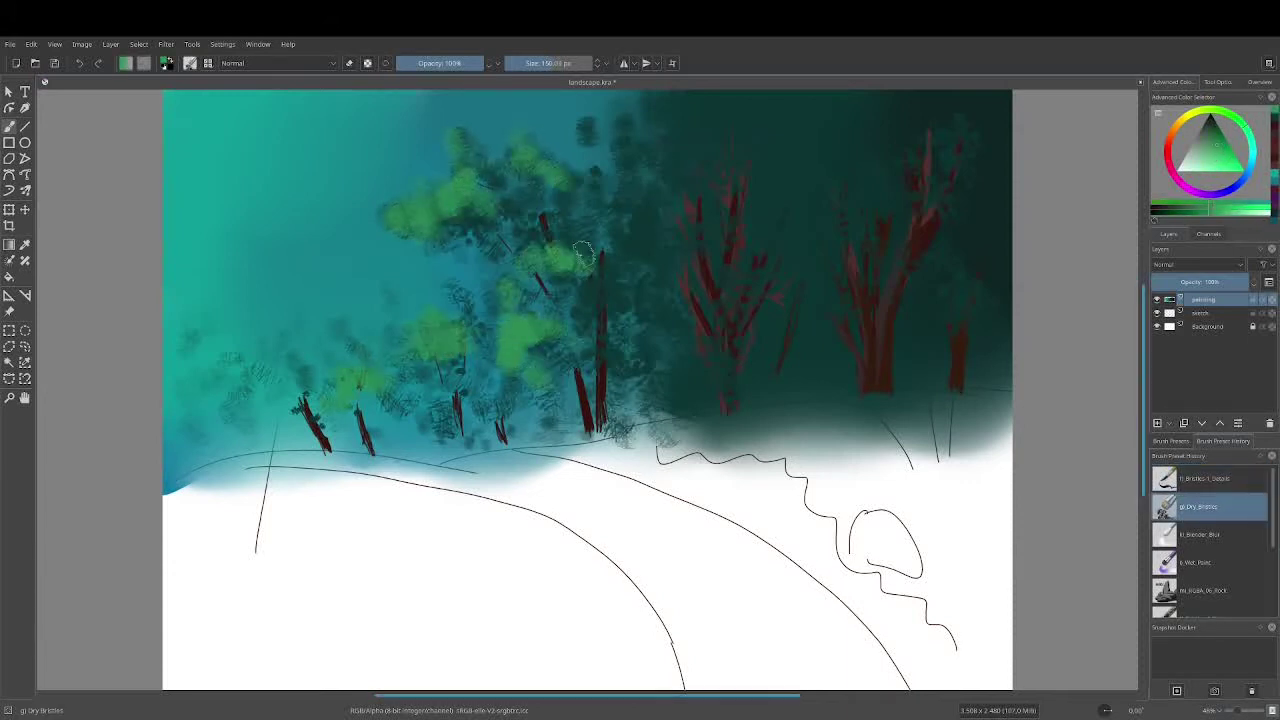
left_click_drag(650, 160, 310, 400)
mouse_move(470, 462)
left_mouse_down()
mouse_move(365, 452)
mouse_move(280, 470)
left_mouse_up()
left_click_drag(560, 445, 660, 435)
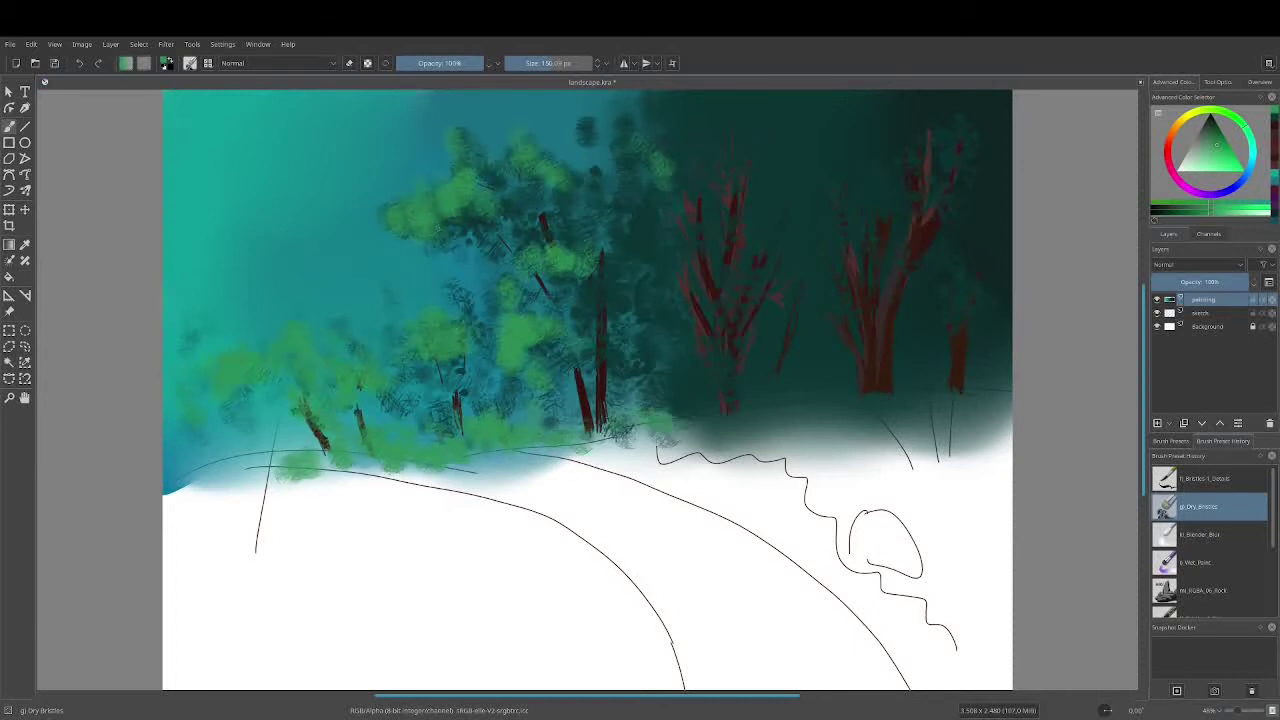
Add darker foliage texture and more green leaves to the right trees.
left_click_drag(460, 190, 430, 250)
left_click_drag(470, 340, 310, 380)
mouse_move(600, 420)
left_mouse_down()
mouse_move(410, 470)
mouse_move(740, 360)
left_mouse_up()
left_click_drag(700, 260, 868, 218)
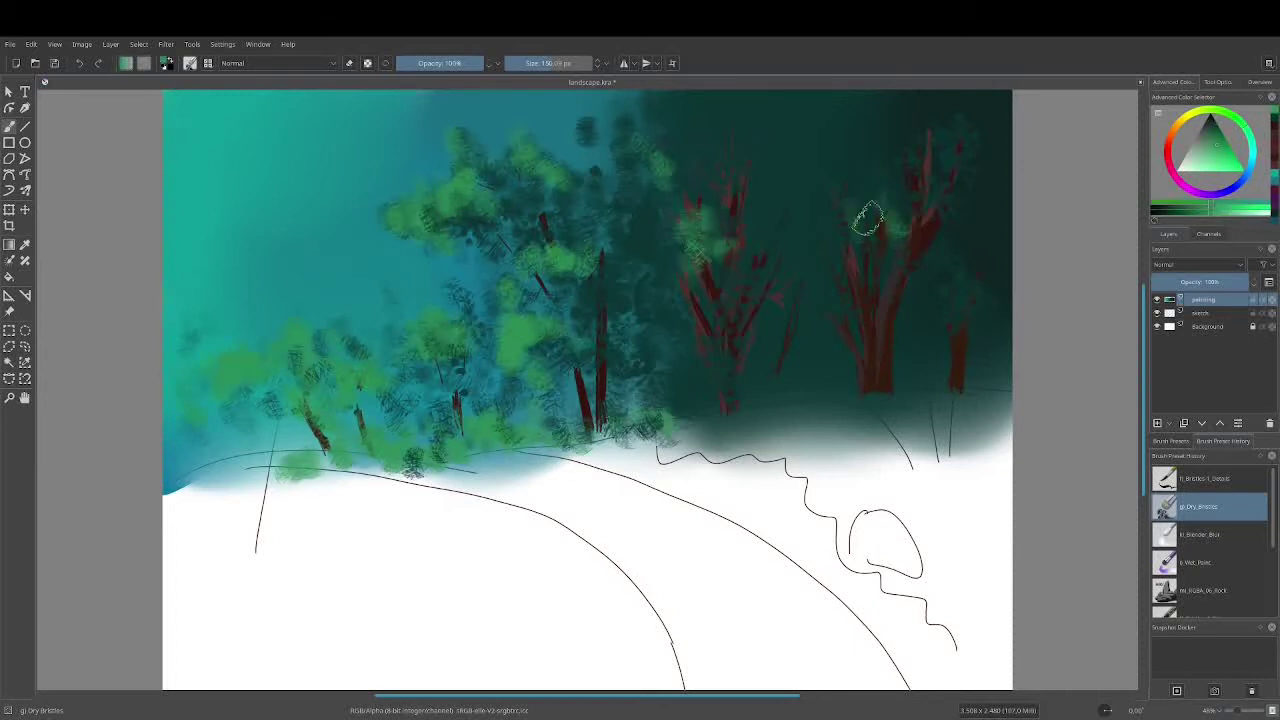
Paint orange-yellow leaves on the right and middle tree crowns.
left_click_drag(690, 240, 685, 265)
mouse_move(700, 195)
left_mouse_down()
mouse_move(680, 270)
mouse_move(705, 350)
left_mouse_up()
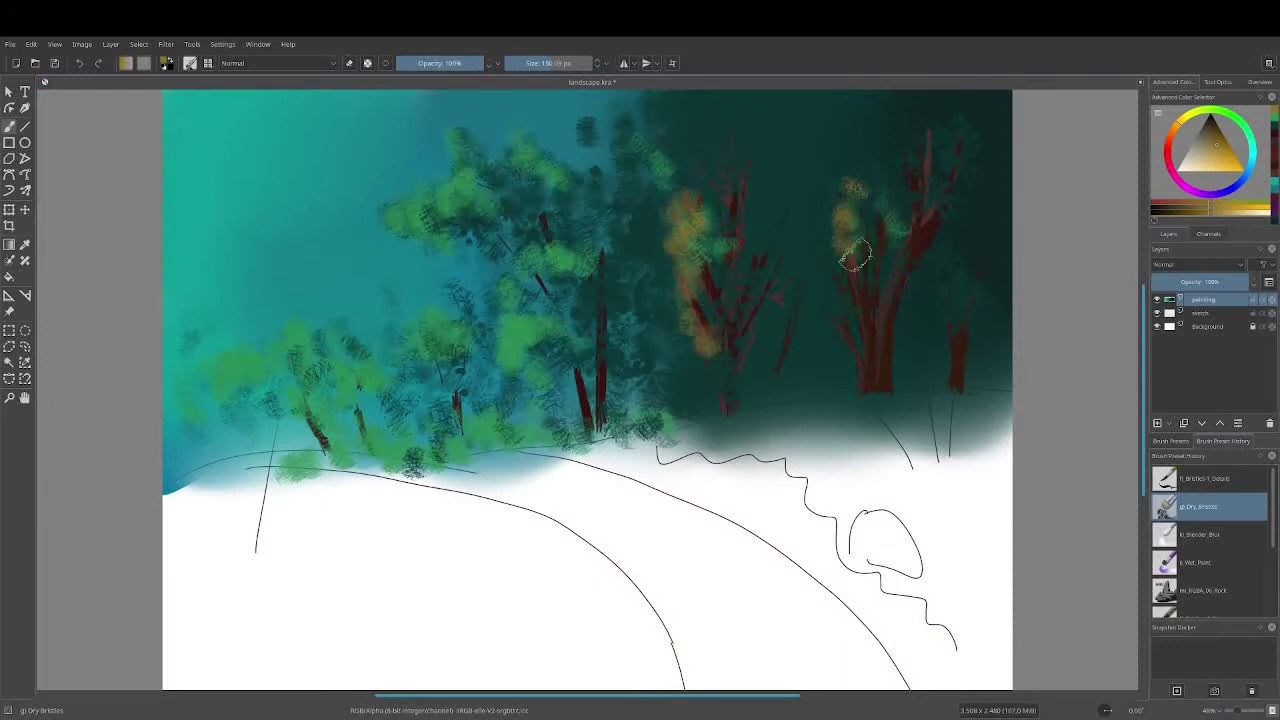
left_click_drag(850, 215, 820, 300)
mouse_move(875, 135)
left_mouse_down()
mouse_move(830, 343)
mouse_move(815, 230)
left_mouse_up()
left_click_drag(580, 310, 520, 260)
left_click_drag(480, 180, 650, 150)
left_click_drag(650, 190, 680, 300)
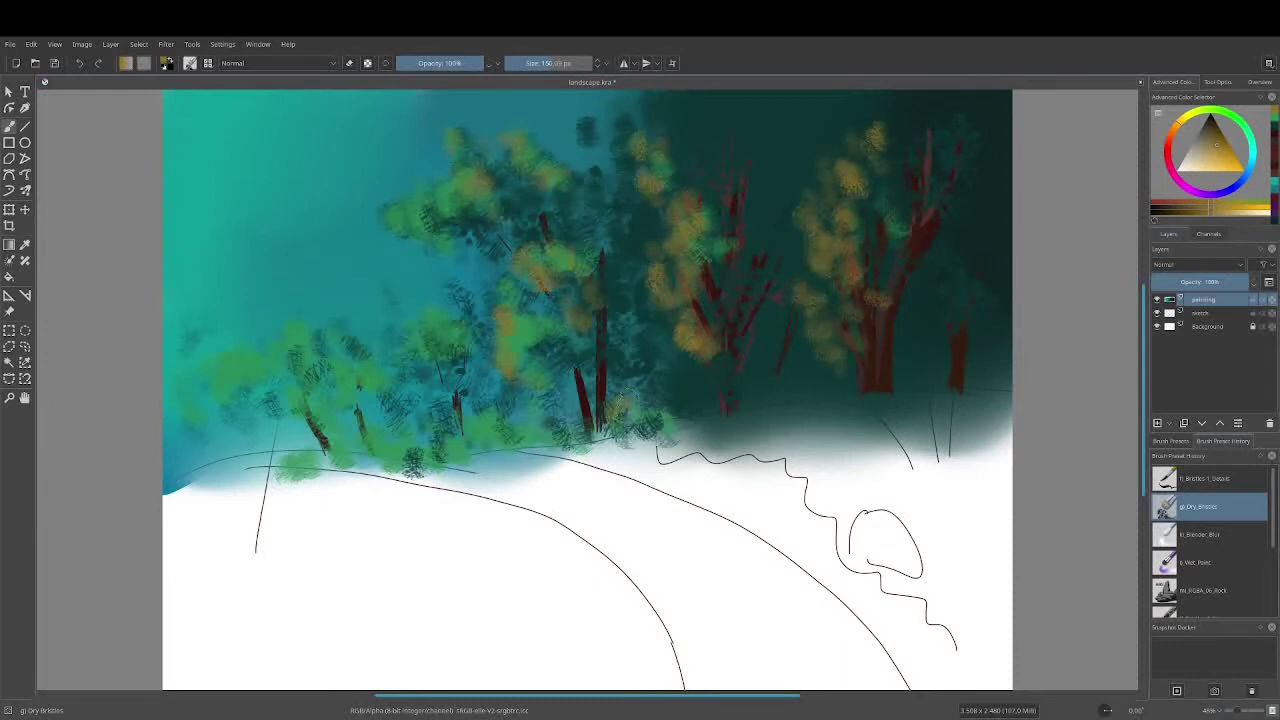
left_click_drag(645, 420, 490, 340)
left_click_drag(510, 250, 570, 242)
Layer yellow-green leaves over the trees and add a bush on the far right.
left_click_drag(850, 185, 830, 285)
left_click_drag(690, 228, 700, 340)
left_click_drag(872, 125, 880, 300)
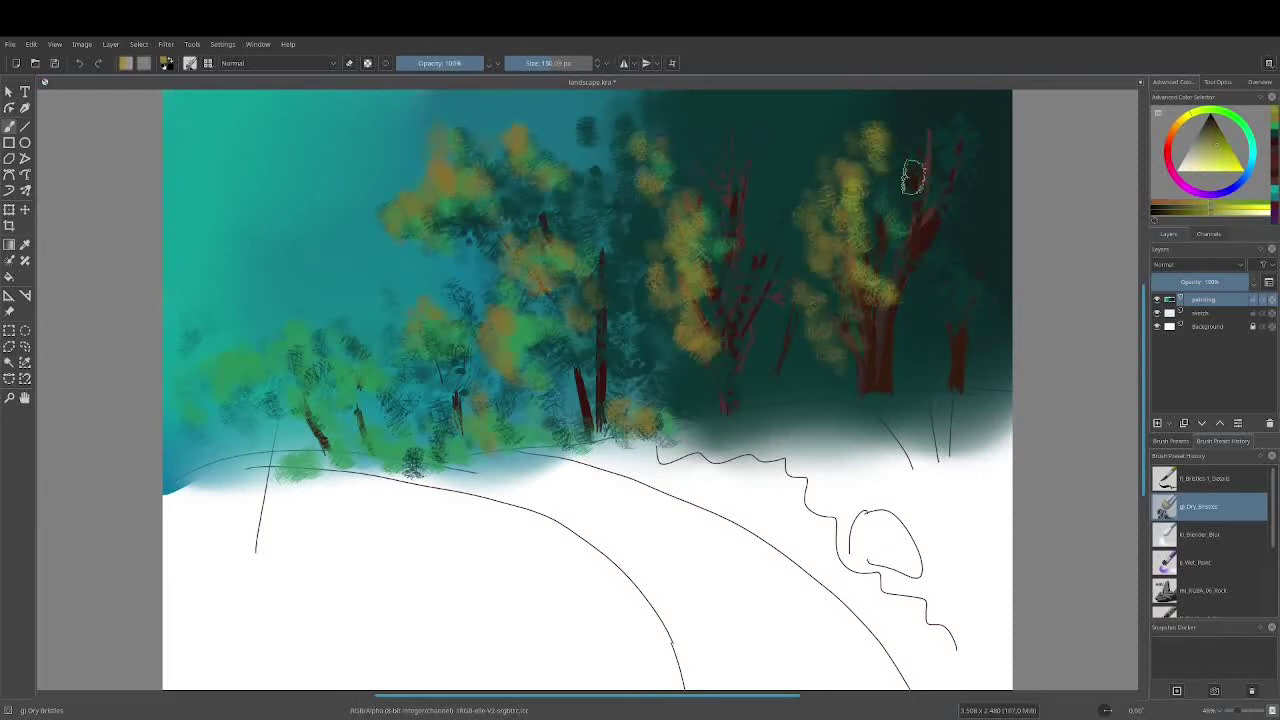
left_click_drag(955, 262, 930, 335)
left_click_drag(545, 172, 555, 295)
mouse_move(660, 195)
left_mouse_down()
mouse_move(463, 140)
mouse_move(520, 285)
left_mouse_up()
left_click_drag(515, 140, 583, 141)
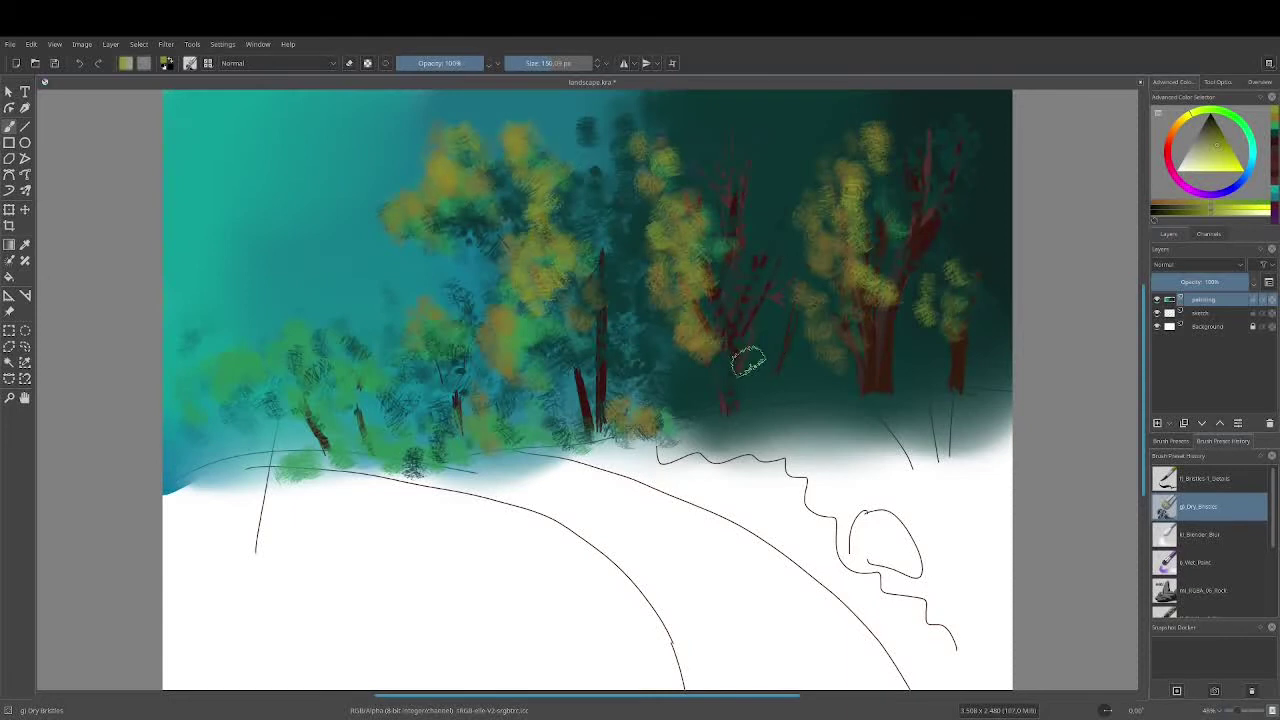
key("l")
key("l")
key("bracketright")
key("bracketright")
key("bracketright")
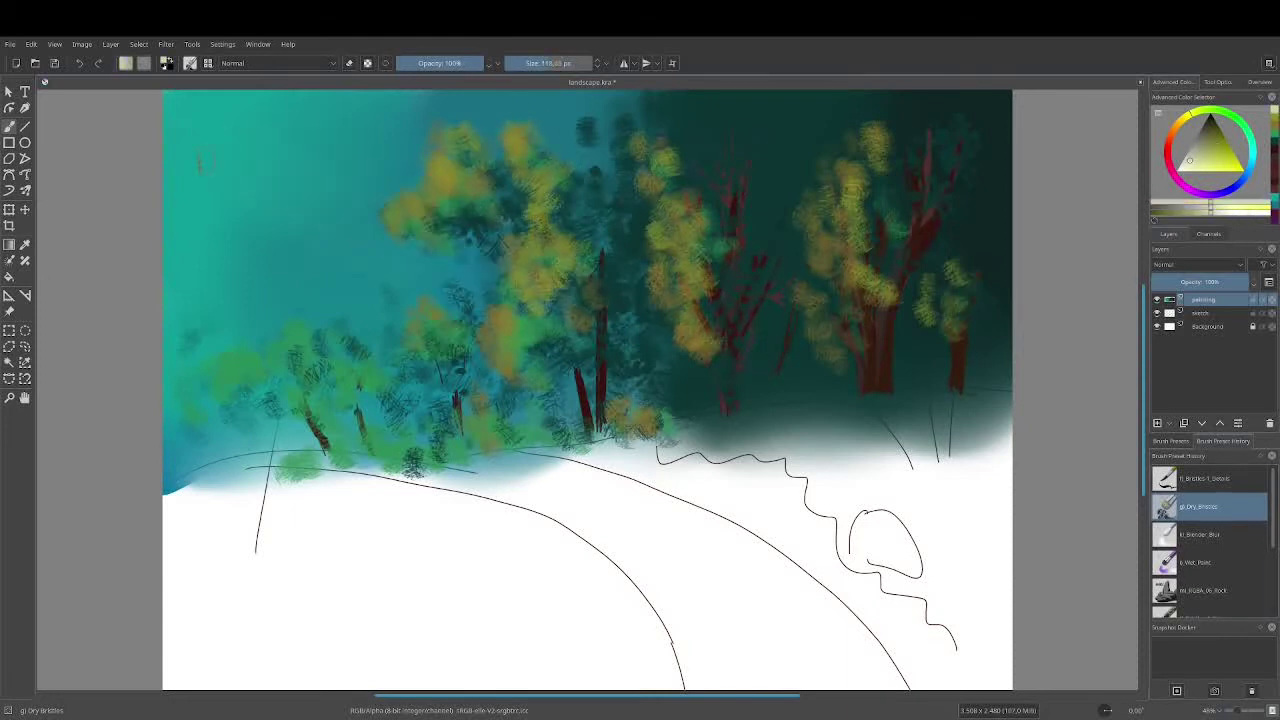
Paint a pale sun glow at top-left with light rays slanting across the trees.
mouse_move(199, 162)
left_mouse_down()
mouse_move(215, 120)
mouse_move(245, 112)
left_mouse_up()
key("ctrl+z")
left_click_drag(175, 140, 240, 110)
mouse_move(250, 125)
left_mouse_down()
mouse_move(771, 291)
mouse_move(650, 206)
left_mouse_up()
left_click_drag(240, 150, 470, 310)
Soften the light rays with Blender Blur and brighten them while viewing the canvas mirrored.
key("slash")
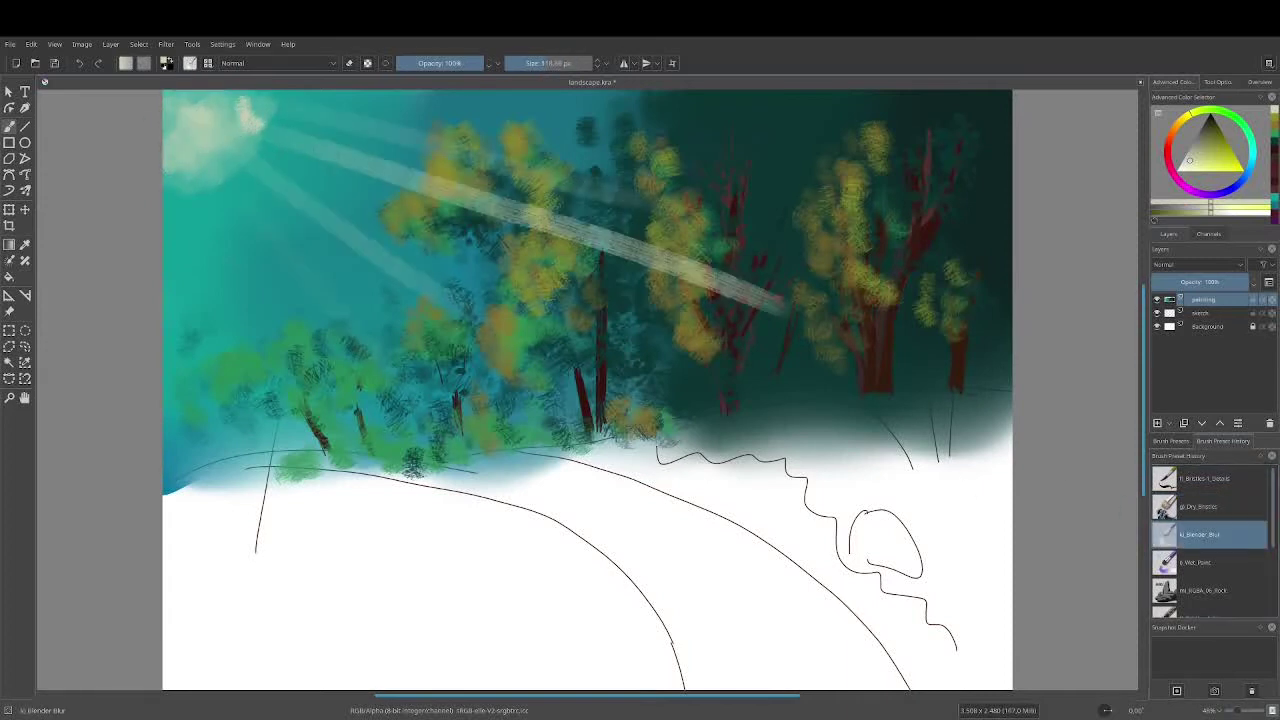
left_click_drag(330, 125, 650, 205)
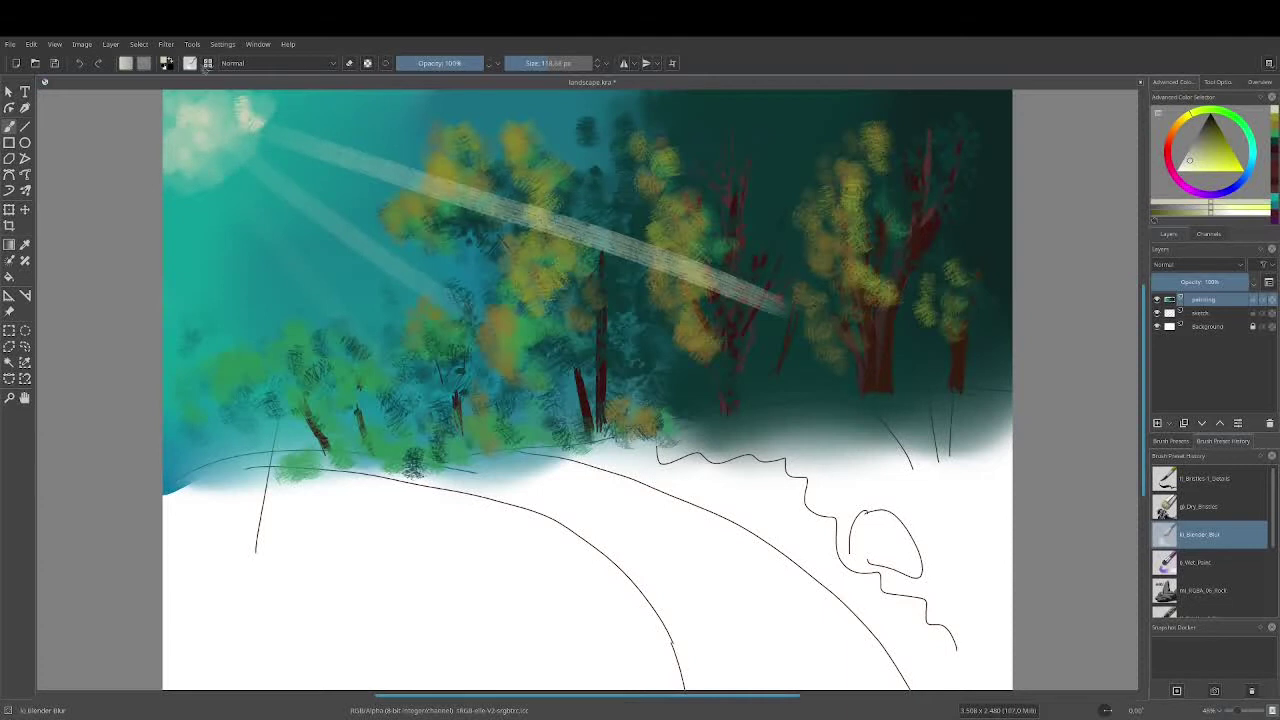
key("m")
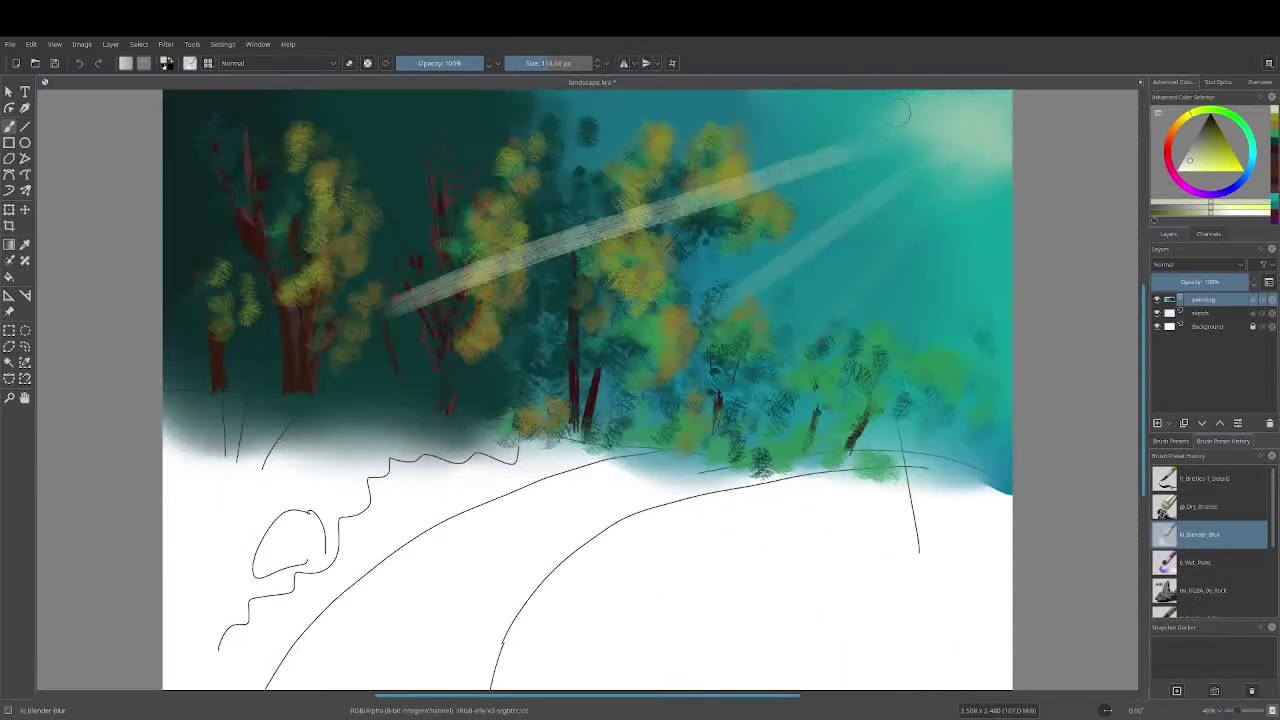
key("slash")
left_click_drag(830, 155, 510, 285)
mouse_move(710, 320)
left_mouse_down()
mouse_move(930, 165)
mouse_move(556, 416)
left_mouse_up()
key("m")
Brighten the top of the sky and block in a yellow-green bank across the right side.
left_click(783, 308, "ctrl")
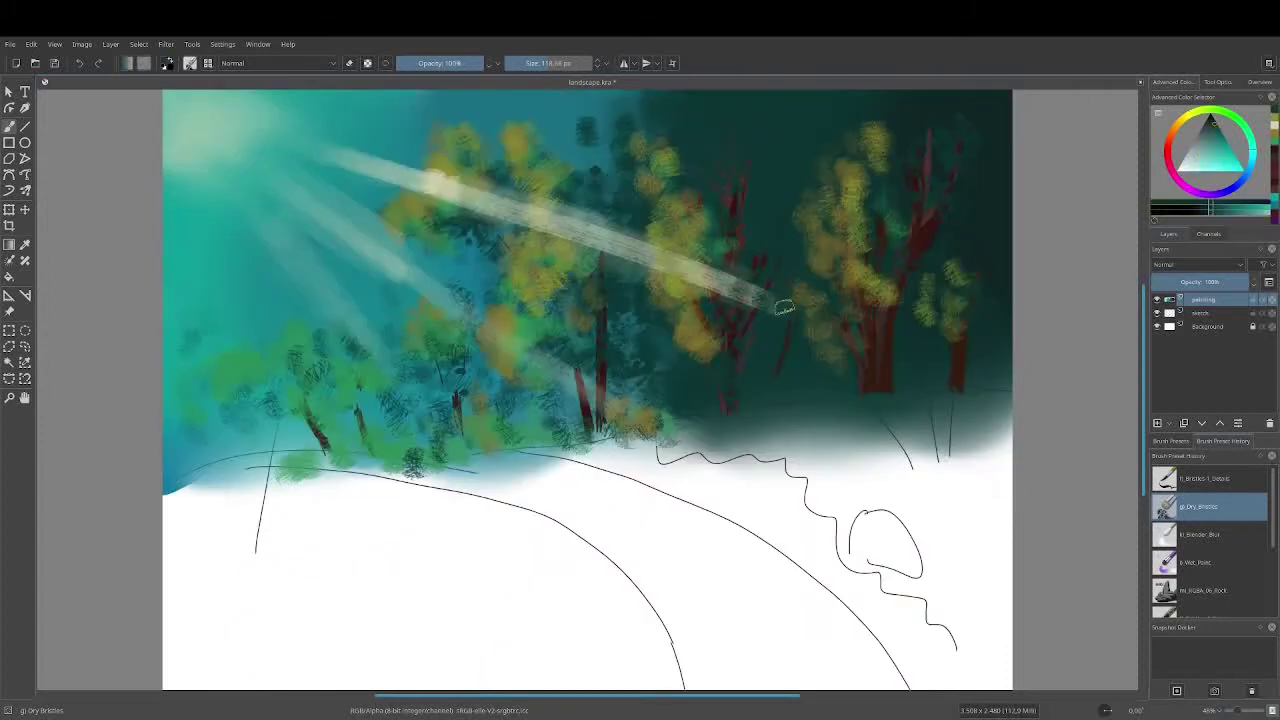
left_click(644, 245, "ctrl")
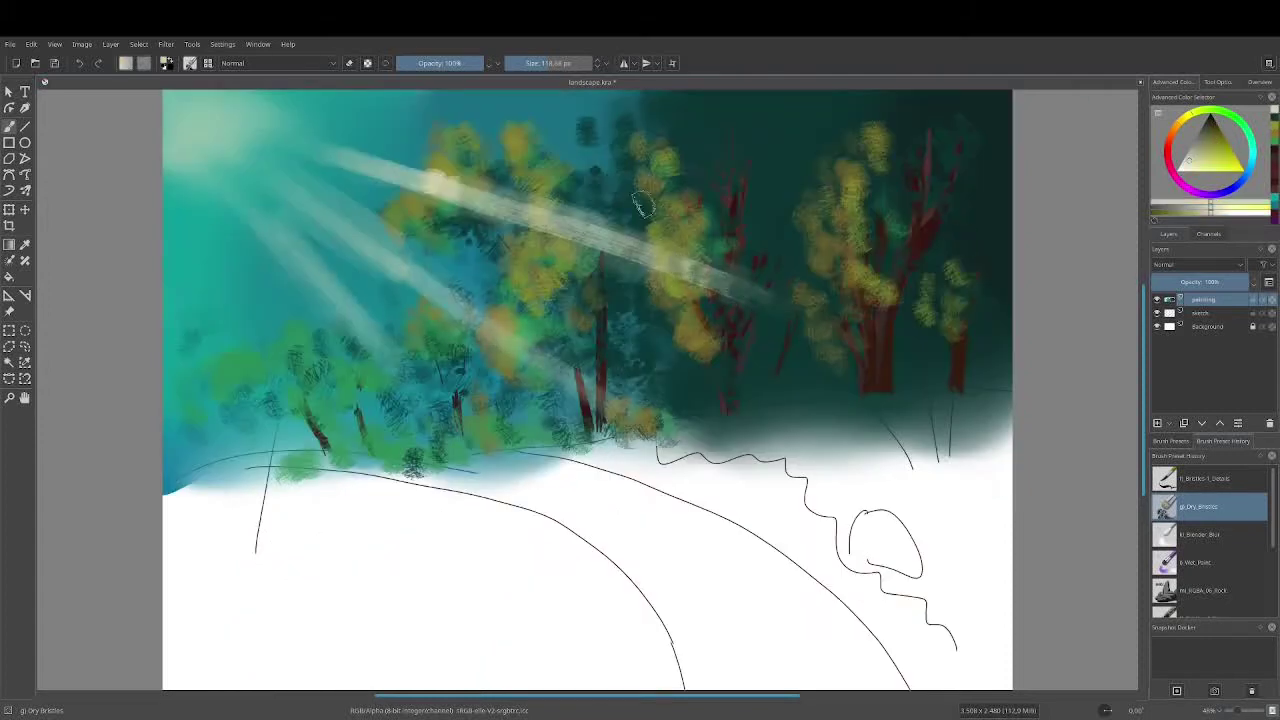
left_click_drag(290, 112, 765, 138)
key("slash")
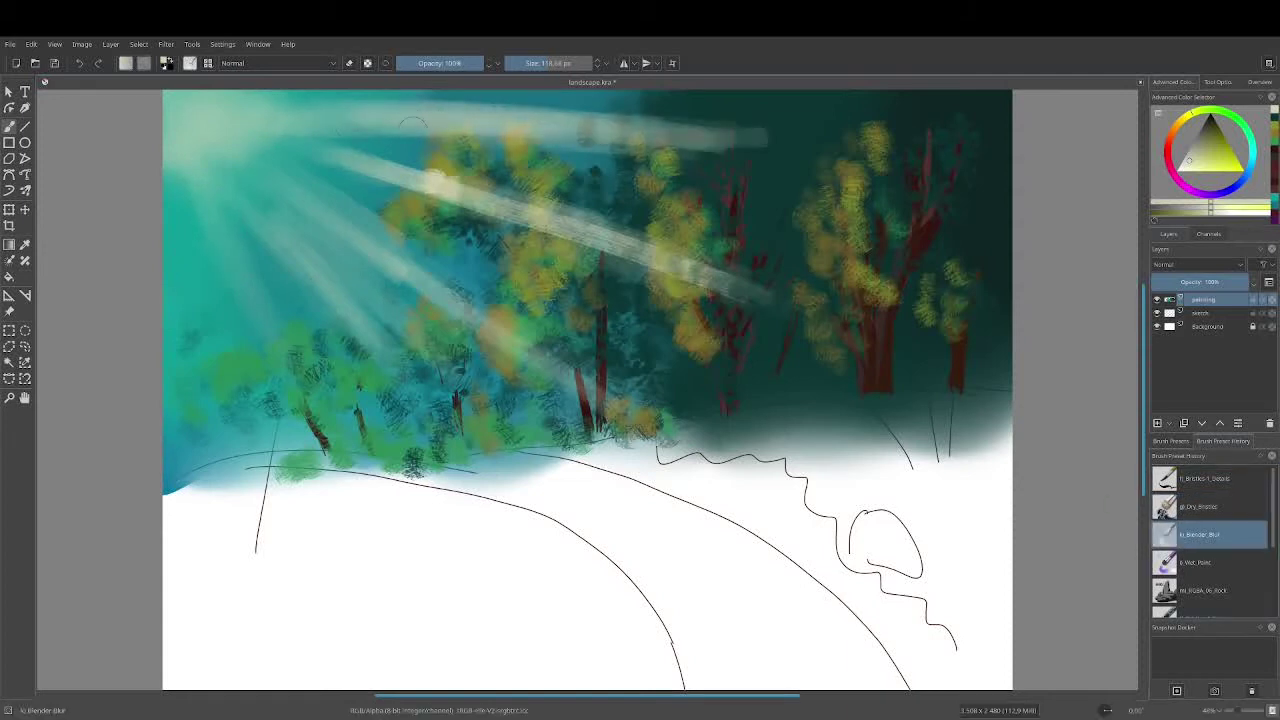
left_click(462, 195, "ctrl")
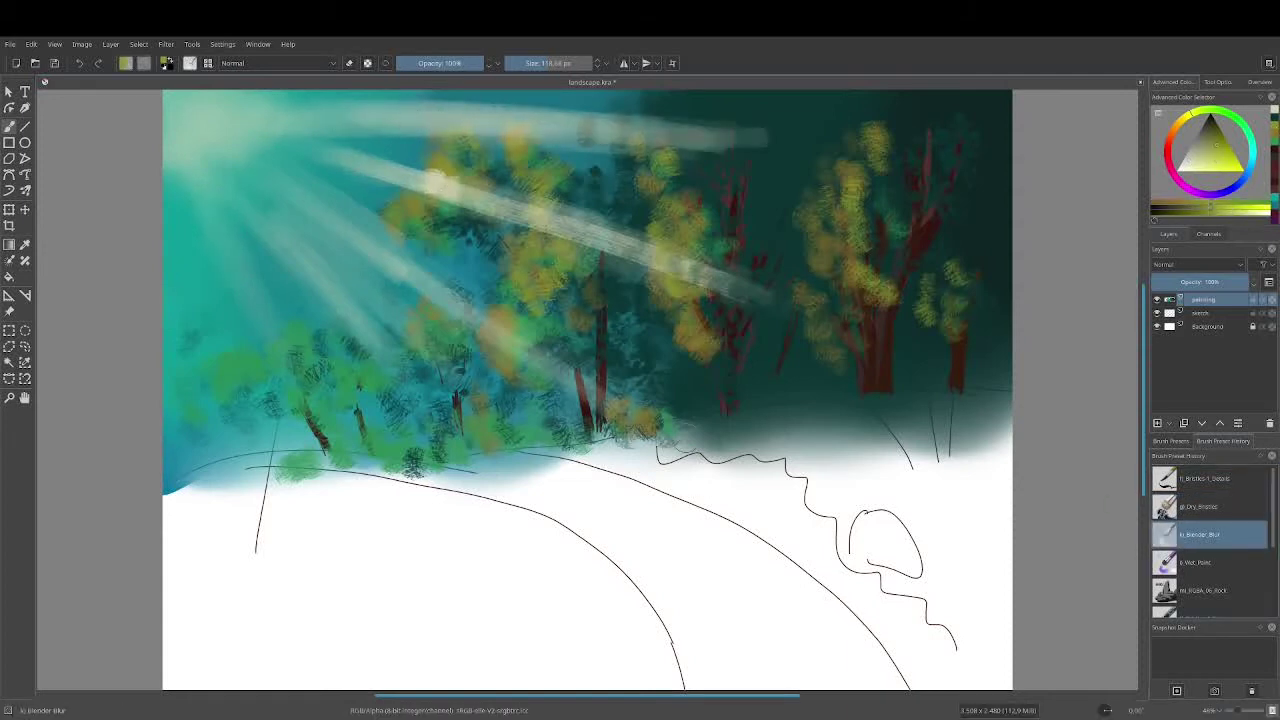
key("slash")
mouse_move(535, 455)
left_mouse_down()
mouse_move(750, 420)
mouse_move(790, 430)
mouse_move(830, 520)
mouse_move(960, 590)
left_mouse_up()
Block in the bottom-right bank with olive, brown and greyish-green strokes.
left_click_drag(1000, 540, 920, 690)
left_click_drag(880, 570, 1010, 690)
mouse_move(800, 480)
left_mouse_down()
mouse_move(1007, 516)
mouse_move(920, 640)
left_mouse_up()
left_click_drag(1000, 530, 910, 630)
left_click(920, 600, "ctrl")
left_click_drag(820, 420, 1010, 500)
left_click_drag(720, 450, 870, 570)
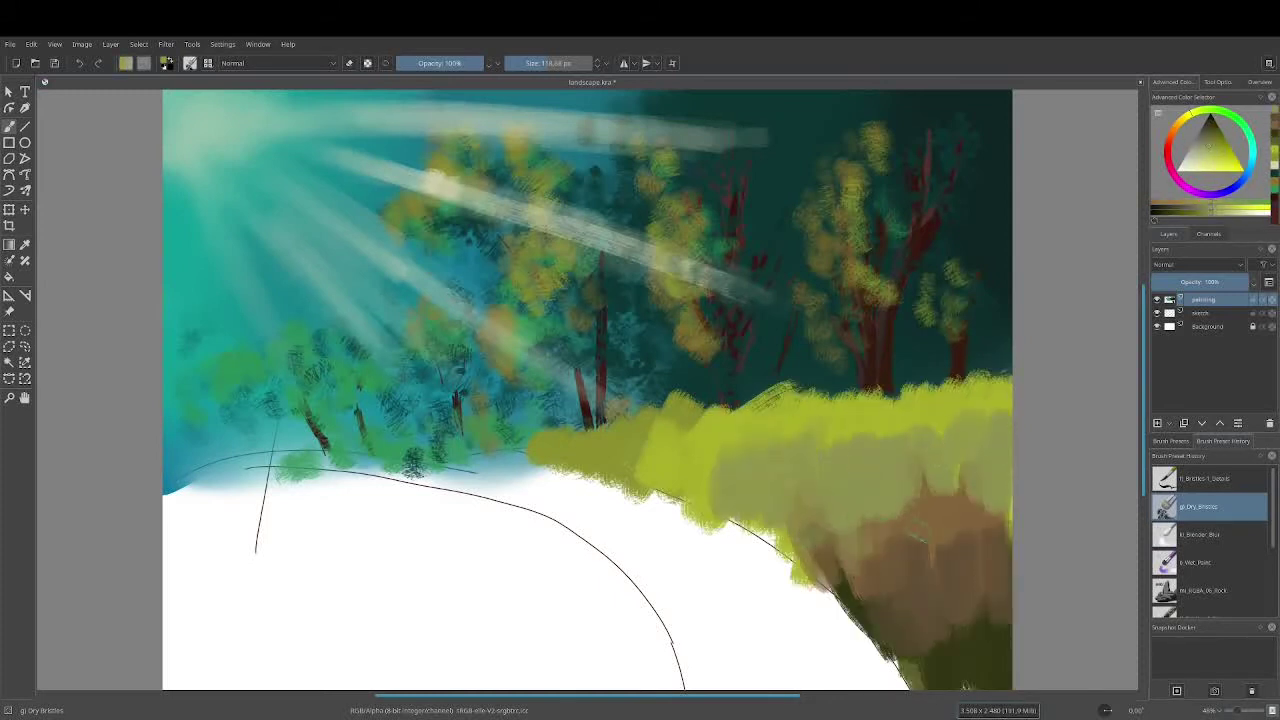
key("slash")
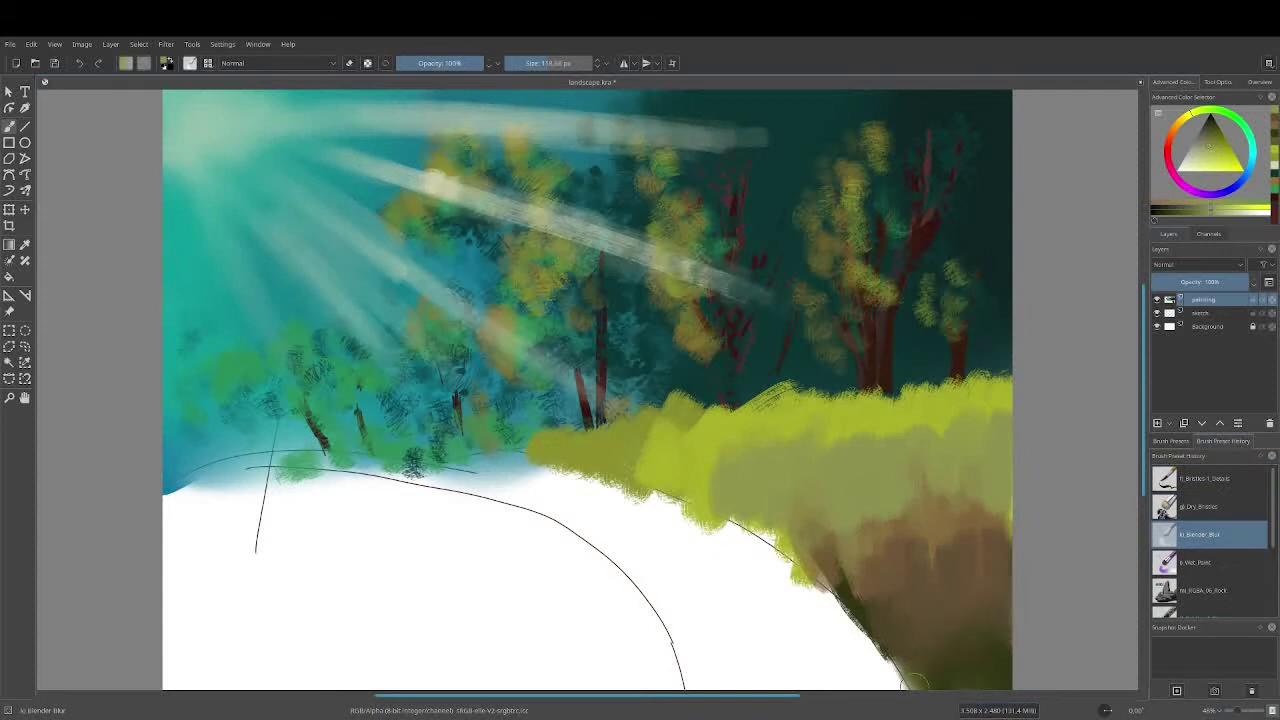
key("slash")
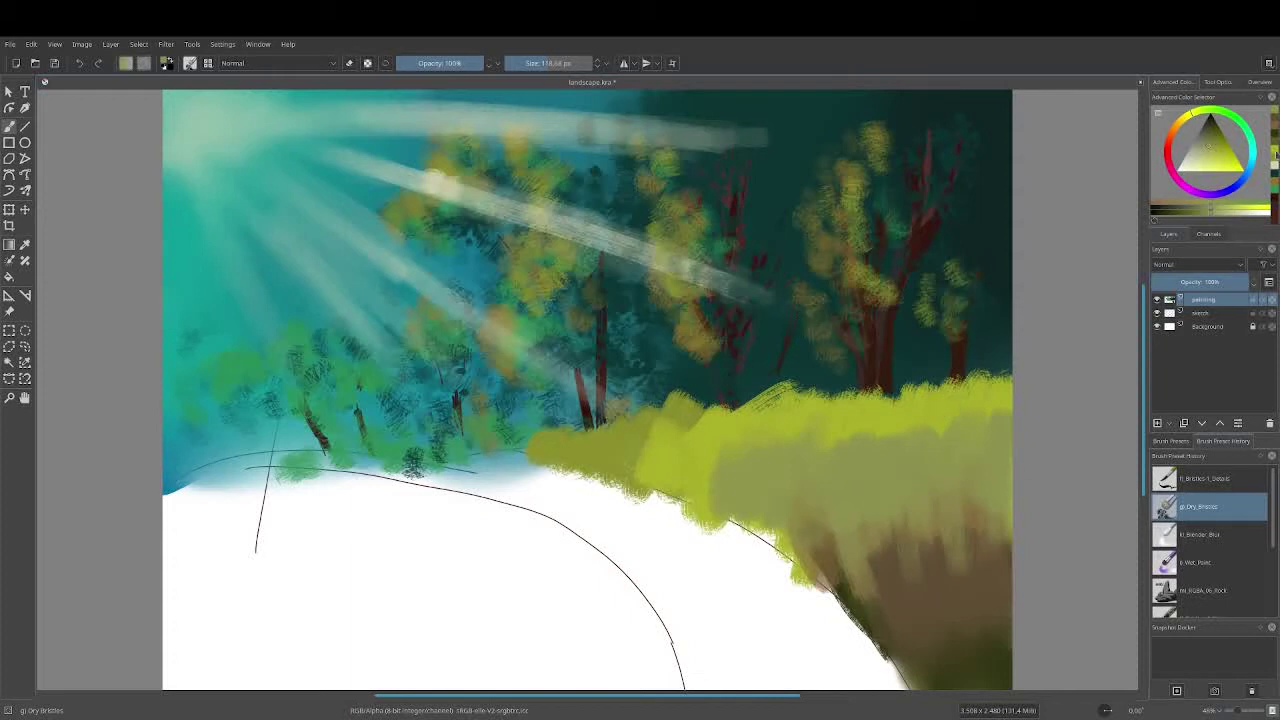
Add yellow highlights along the right bank's top and an olive-yellow bank on the left.
left_click(655, 425, "ctrl")
left_click_drag(655, 425, 950, 380)
left_click_drag(550, 440, 677, 478)
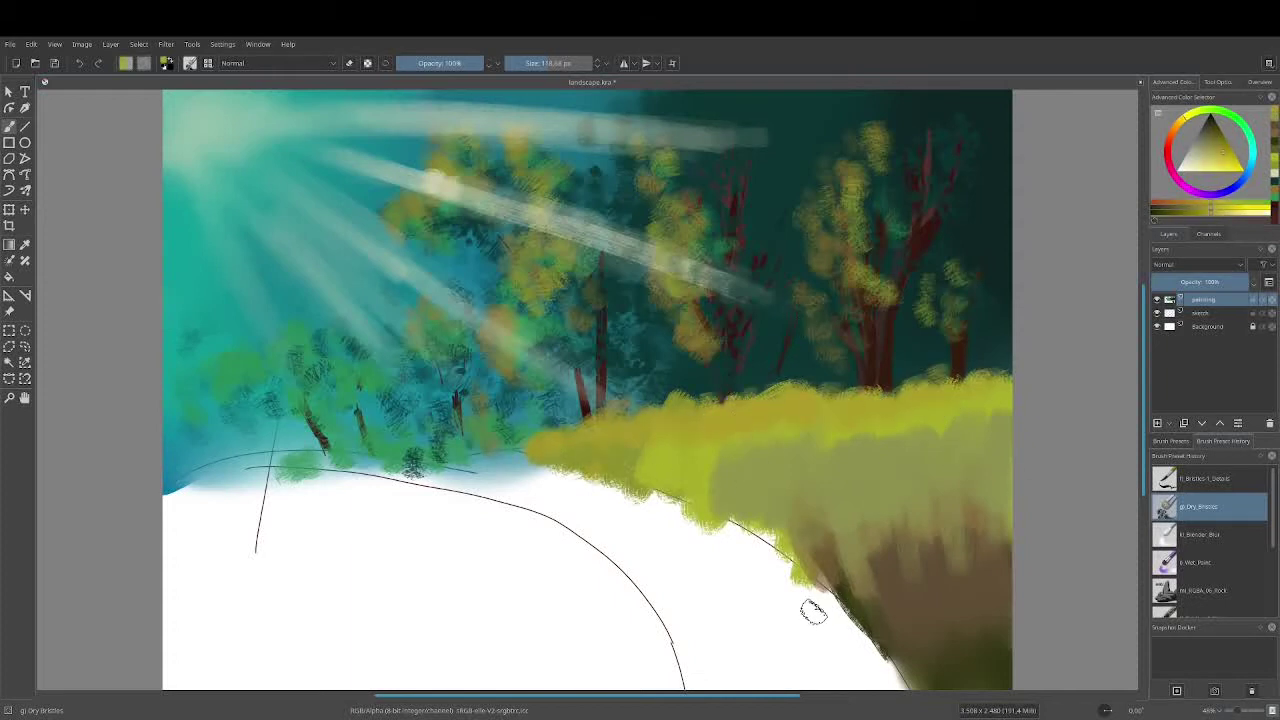
mouse_move(175, 497)
left_mouse_down()
mouse_move(500, 523)
mouse_move(625, 600)
left_mouse_up()
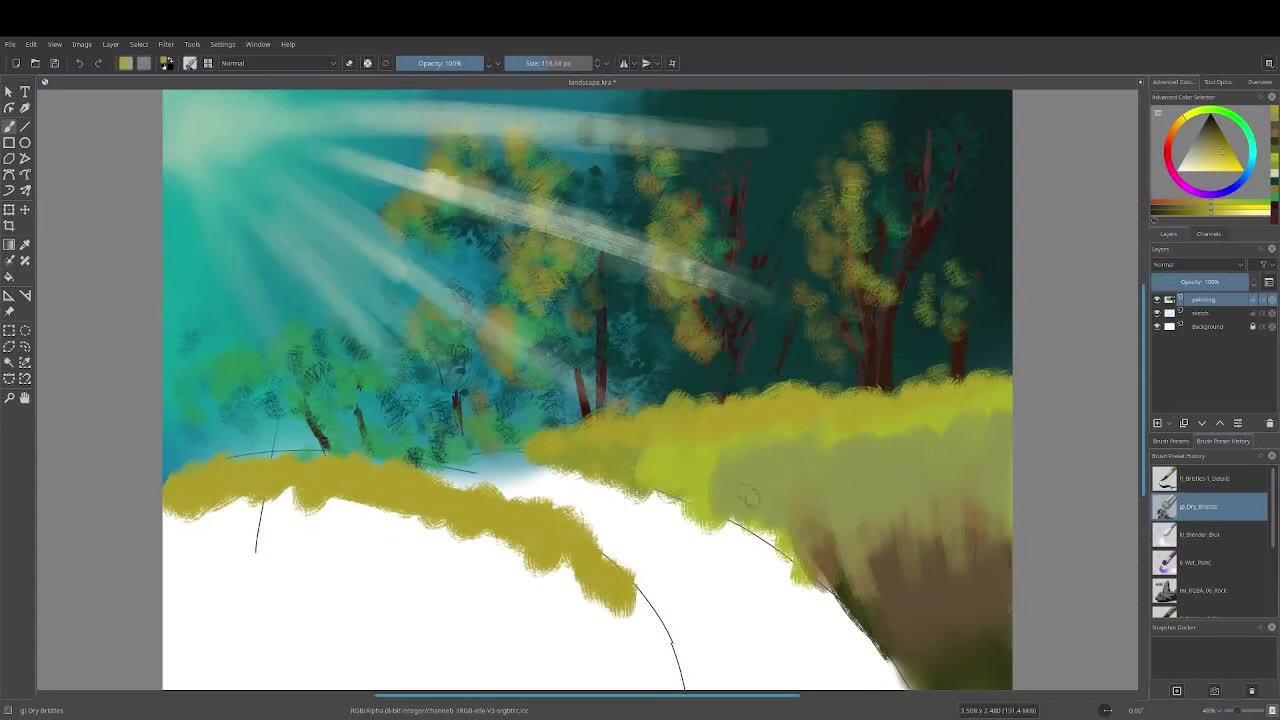
Lay in a broad light beige dirt path sweeping down to the bottom right.
left_click(752, 496, "ctrl")
mouse_move(440, 468)
left_mouse_down()
mouse_move(486, 465)
mouse_move(578, 492)
mouse_move(690, 675)
left_mouse_up()
mouse_move(560, 500)
left_mouse_down()
mouse_move(664, 514)
mouse_move(960, 670)
left_mouse_up()
mouse_move(560, 478)
left_mouse_down()
mouse_move(700, 515)
mouse_move(700, 680)
left_mouse_up()
left_click_drag(760, 580, 880, 690)
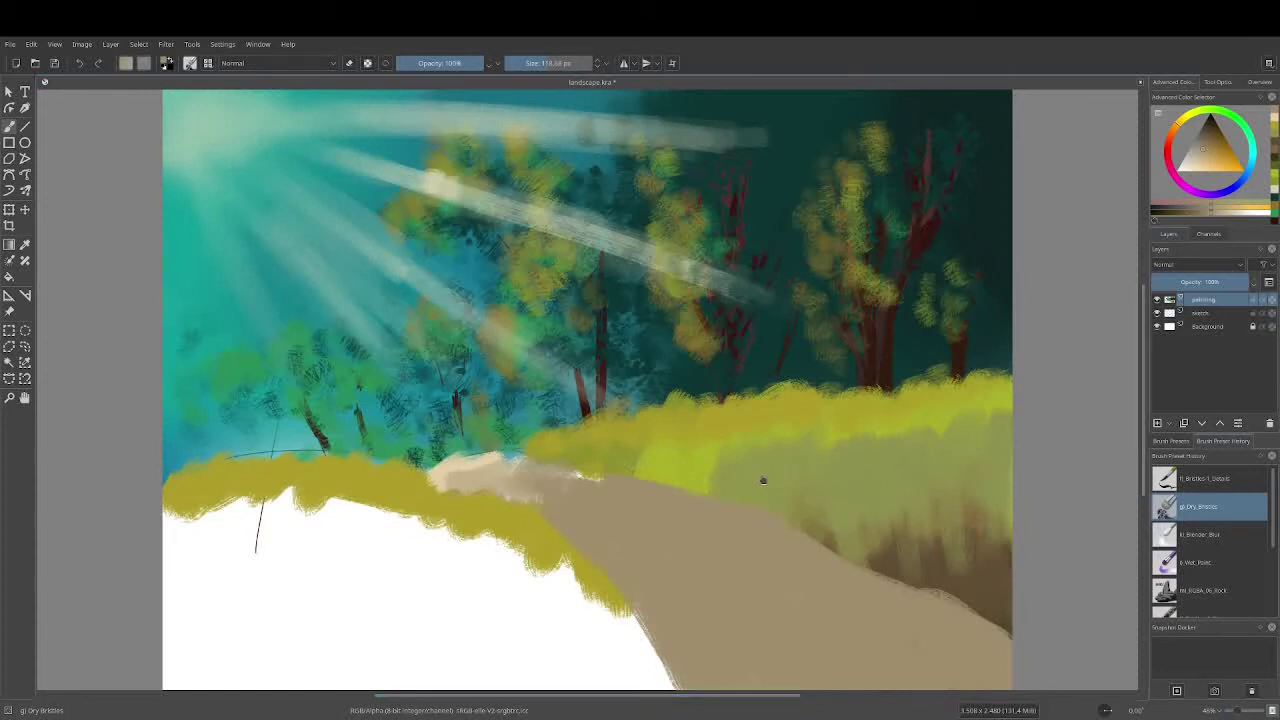
Paint a light beige rim along the path's right side, undoing a stray grey stroke.
left_click_drag(628, 612, 668, 684)
mouse_move(578, 476)
left_mouse_down()
mouse_move(760, 520)
mouse_move(945, 635)
mouse_move(1008, 645)
left_mouse_up()
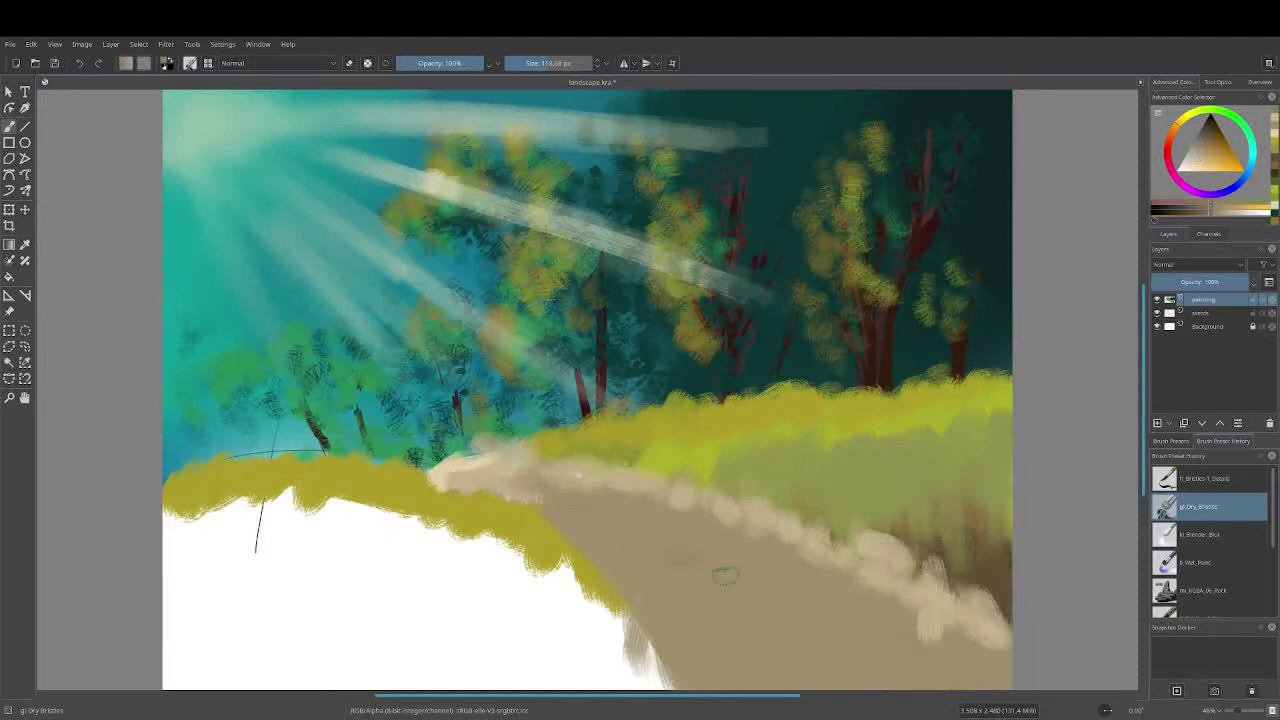
left_click_drag(620, 568, 760, 570)
key("ctrl+z")
Shade the bottom of the path dark brown and blend the lower-right area smoother.
left_click_drag(650, 590, 890, 665)
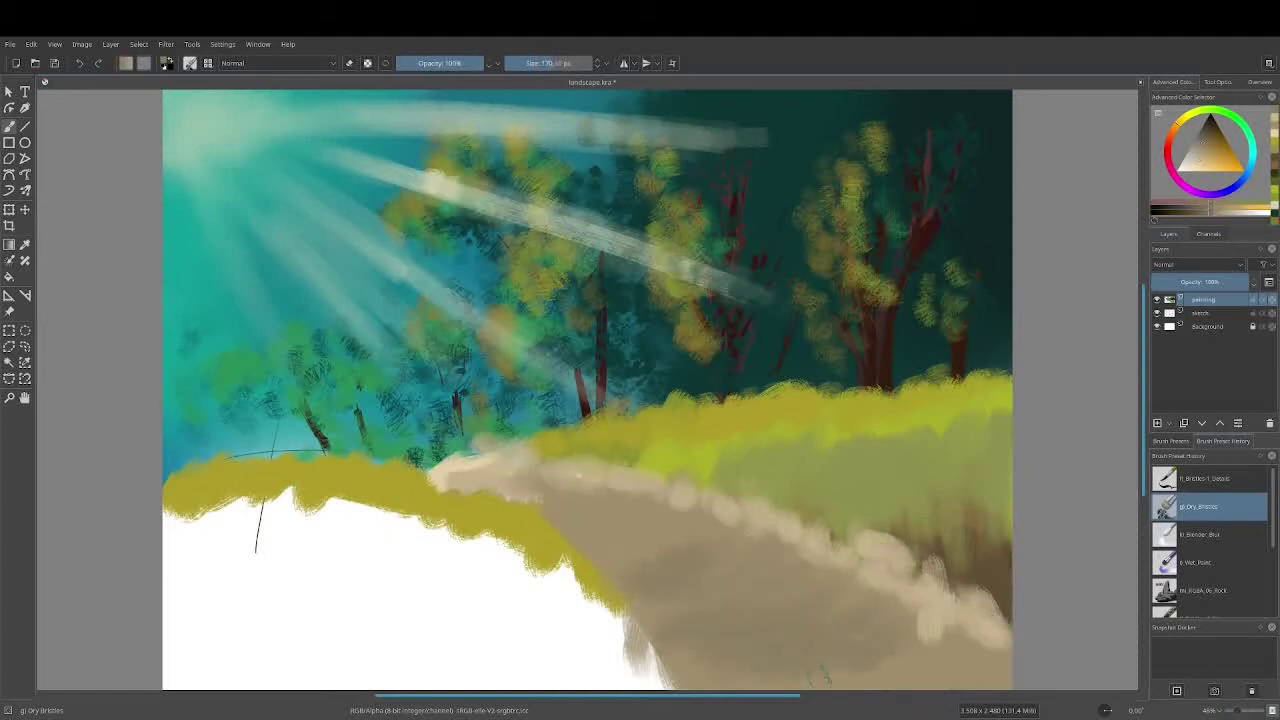
left_click_drag(700, 675, 1000, 635)
left_click_drag(760, 685, 1010, 640)
key("slash")
key("slash")
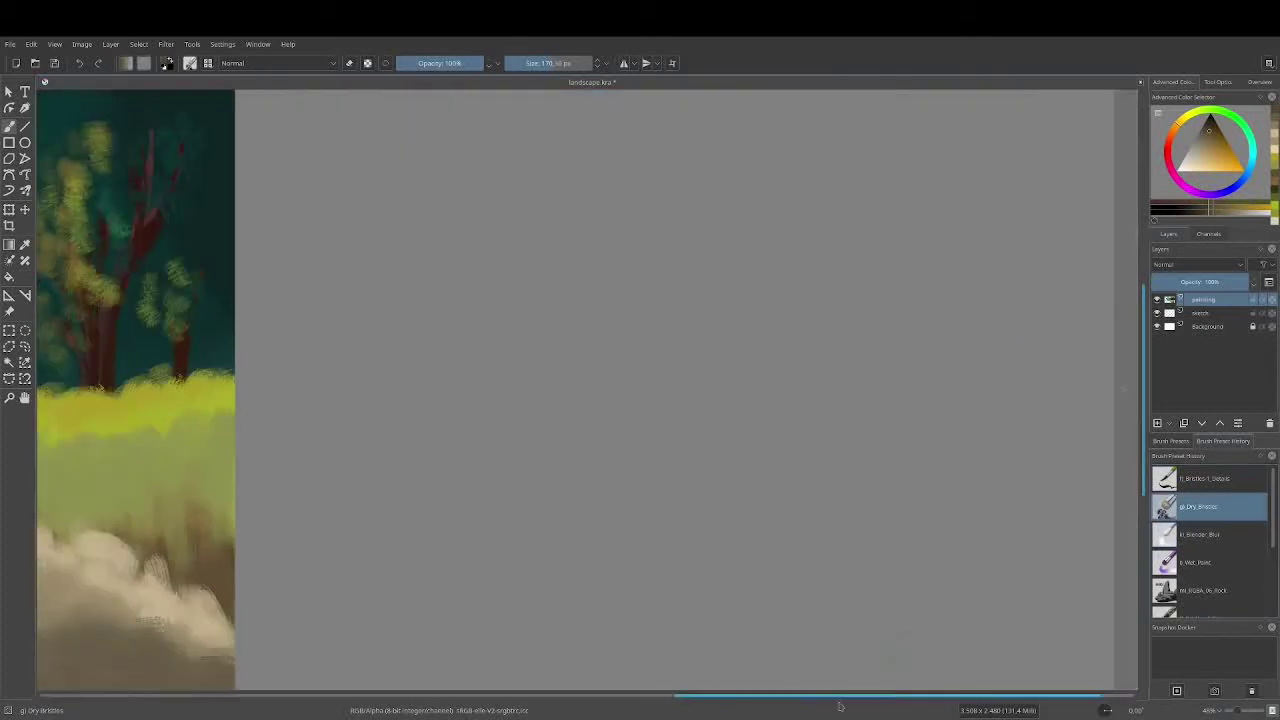
key("slash")
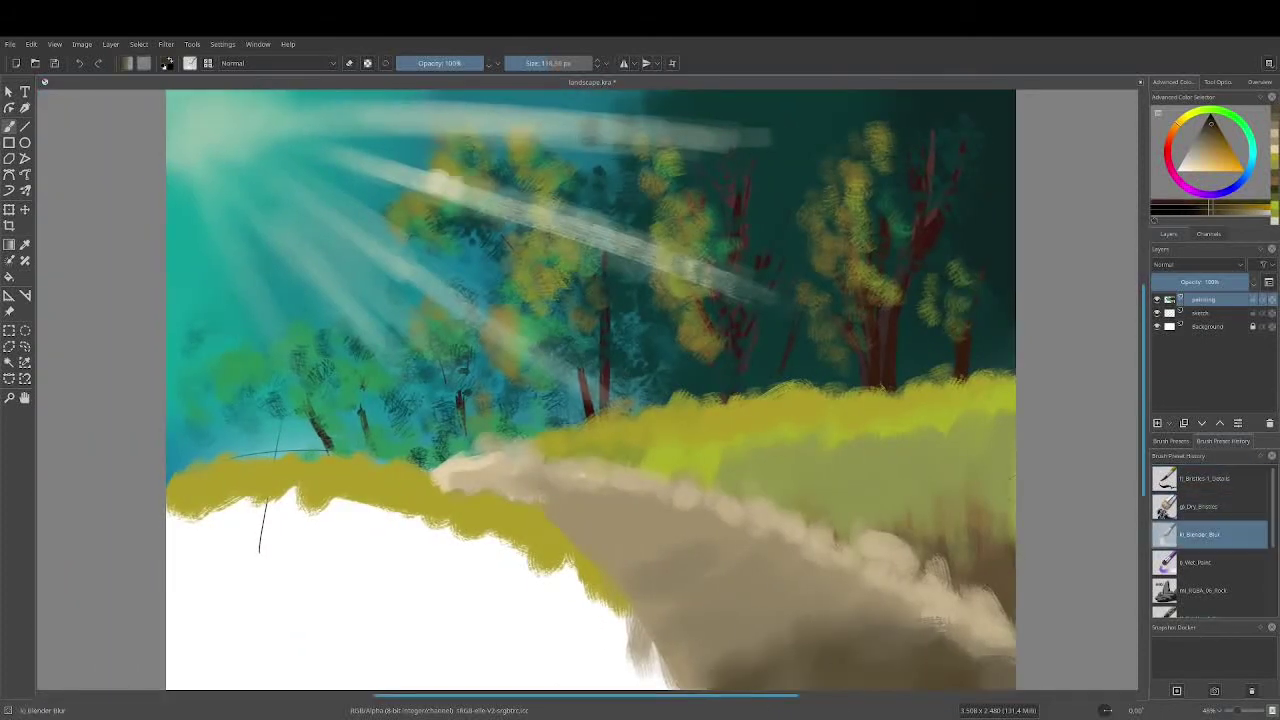
mouse_move(770, 680)
left_mouse_down()
mouse_move(1010, 662)
mouse_move(829, 643)
left_mouse_up()
Darken the lower path and its left edge in dark brown with a smaller Dry Bristles brush.
key("slash")
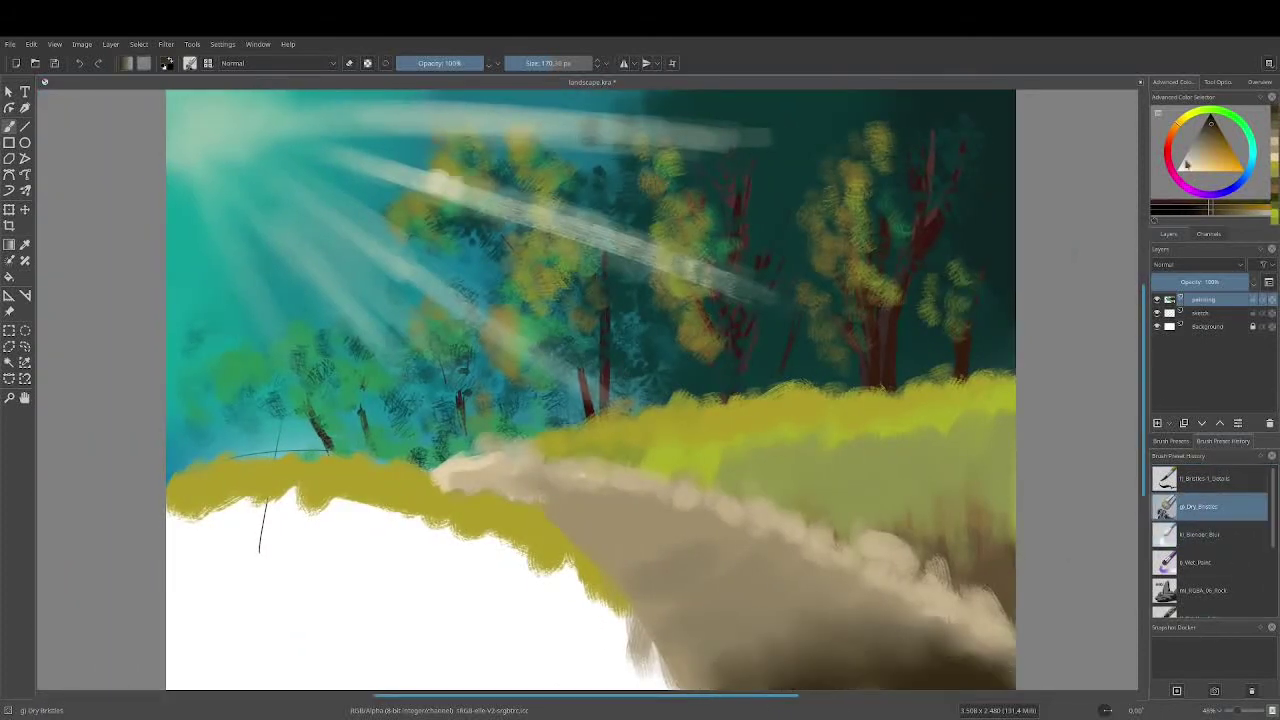
left_click_drag(580, 680, 780, 610)
left_click_drag(670, 680, 880, 625)
left_click_drag(550, 505, 620, 615)
left_click_drag(600, 560, 725, 625)
key("slash")
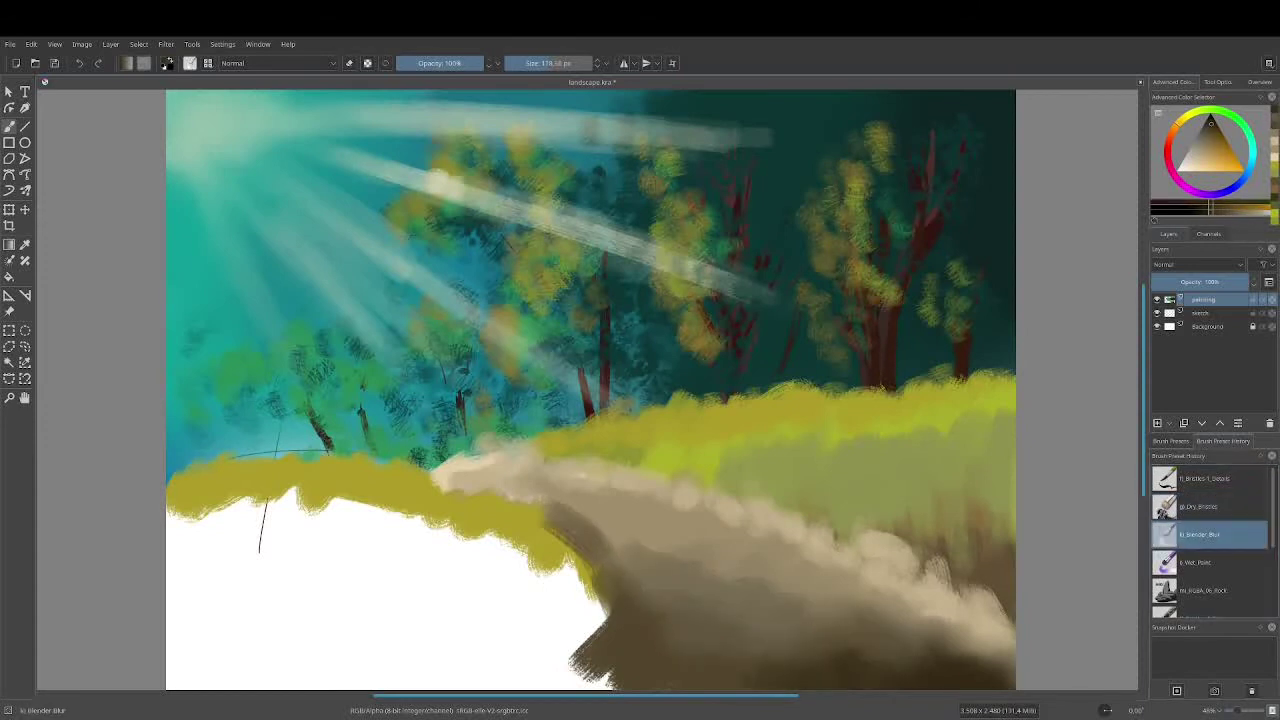
key("slash")
left_click_drag(575, 535, 610, 688)
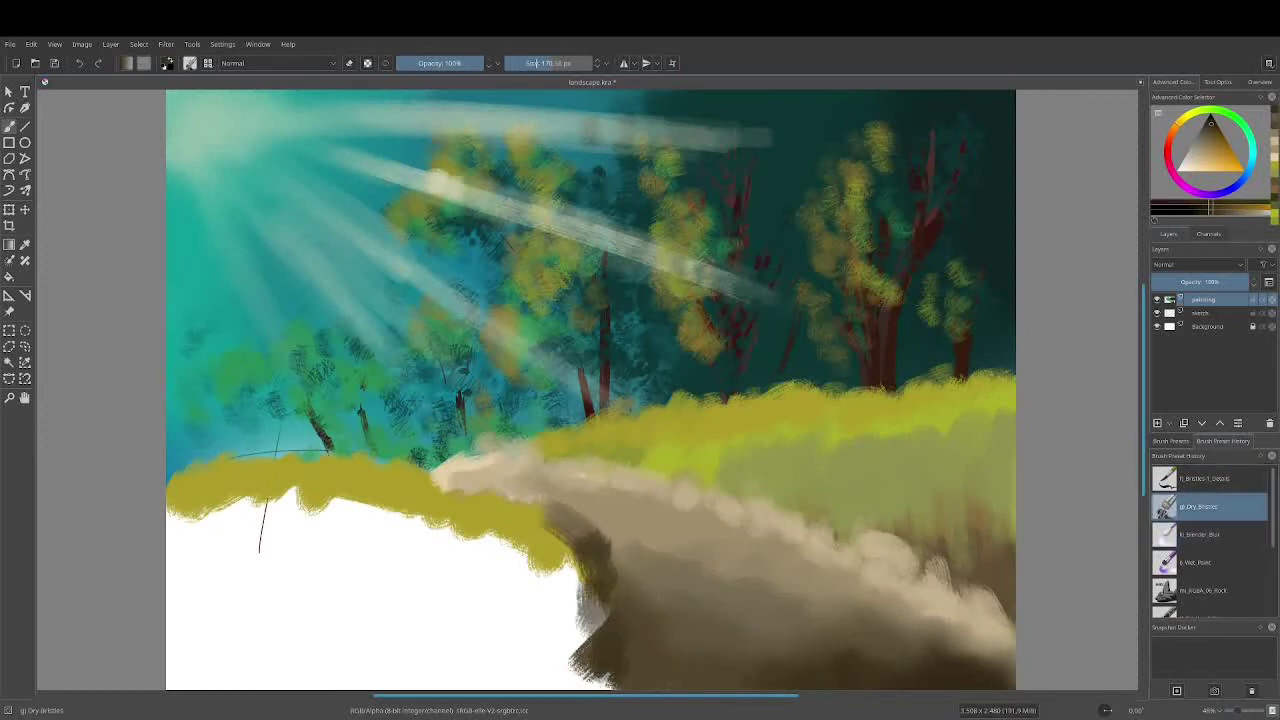
left_click_drag(555, 505, 637, 661)
left_click_drag(628, 591, 634, 663)
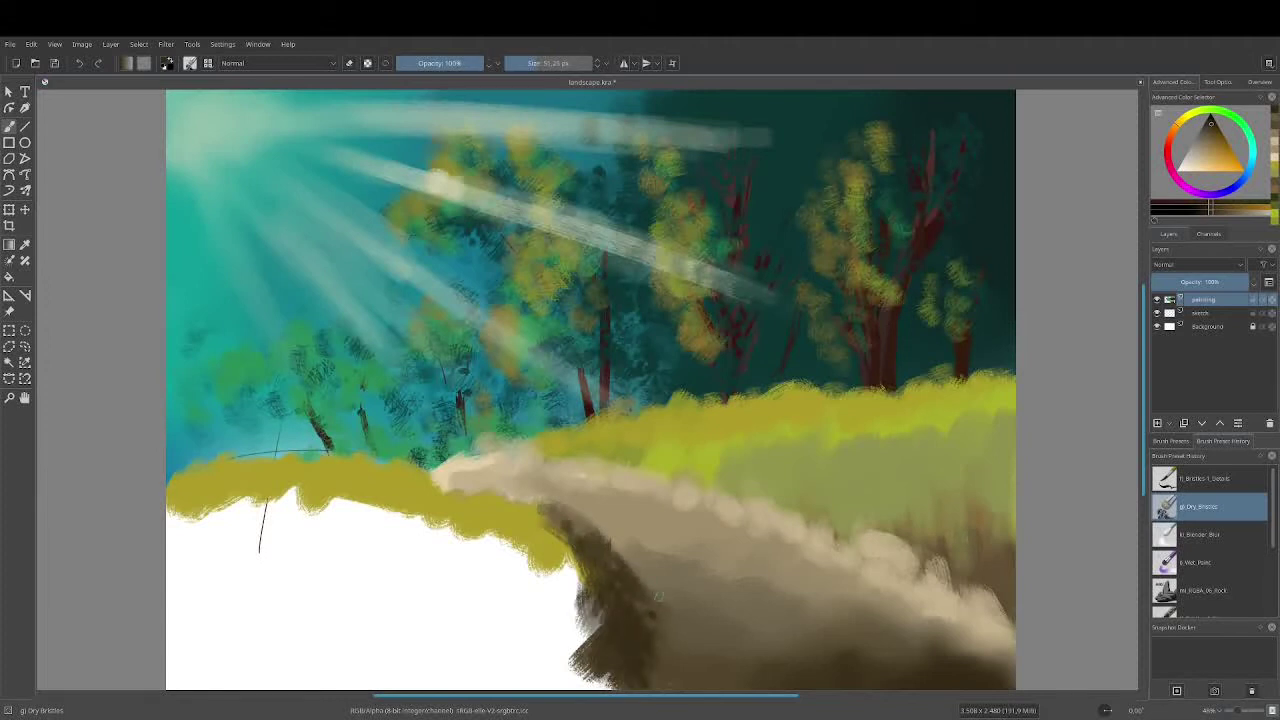
Paint light yellow-green grass blades on the right bank.
left_click(766, 578, "ctrl")
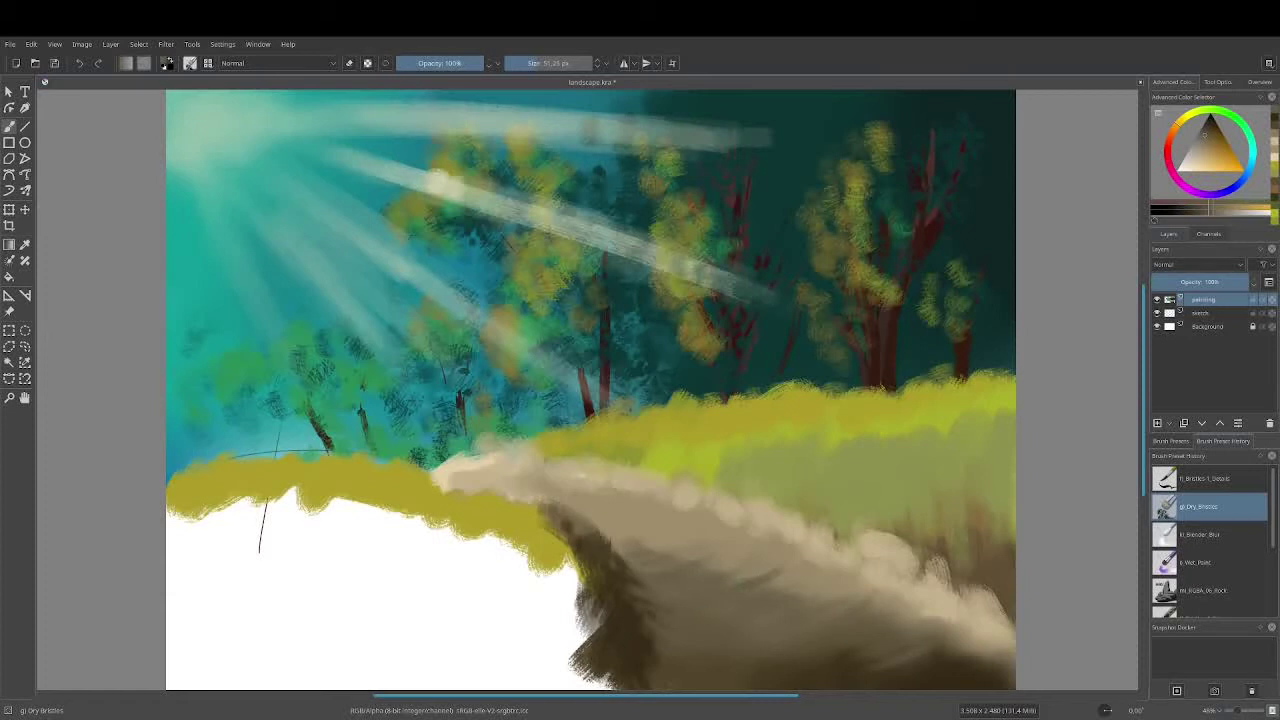
left_click(670, 474, "ctrl")
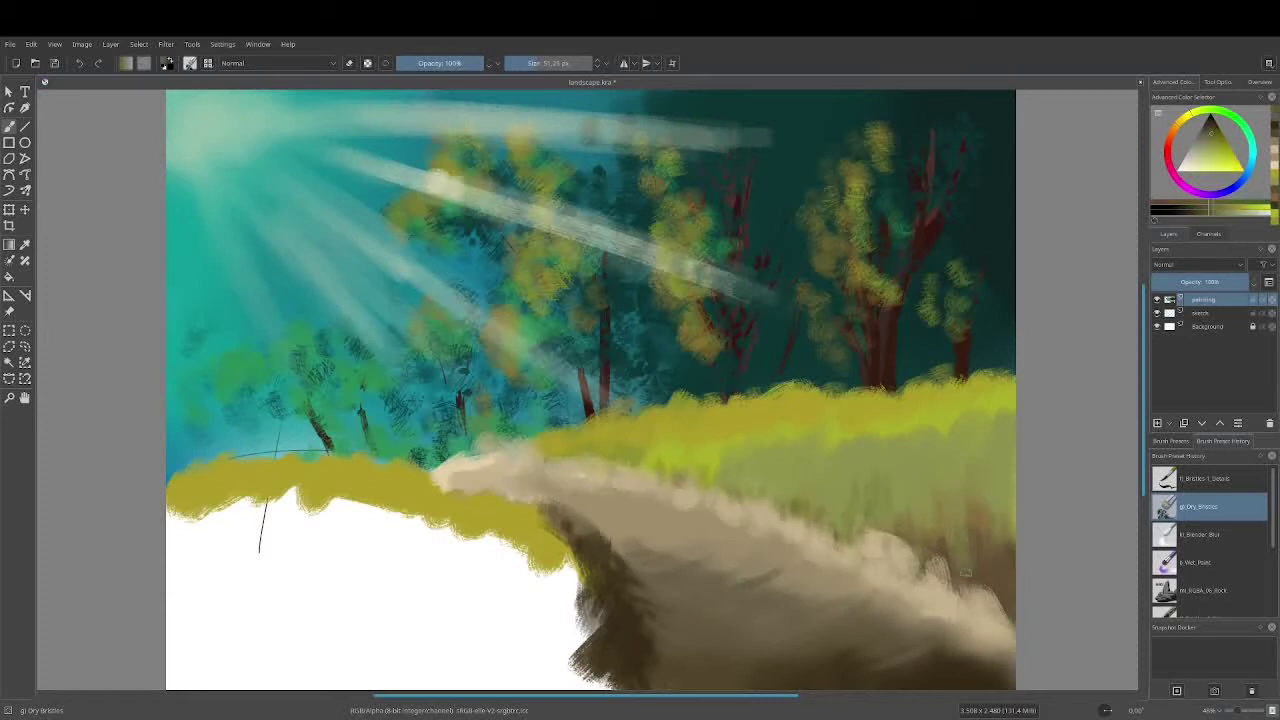
left_click_drag(950, 548, 944, 500)
left_click_drag(912, 534, 905, 482)
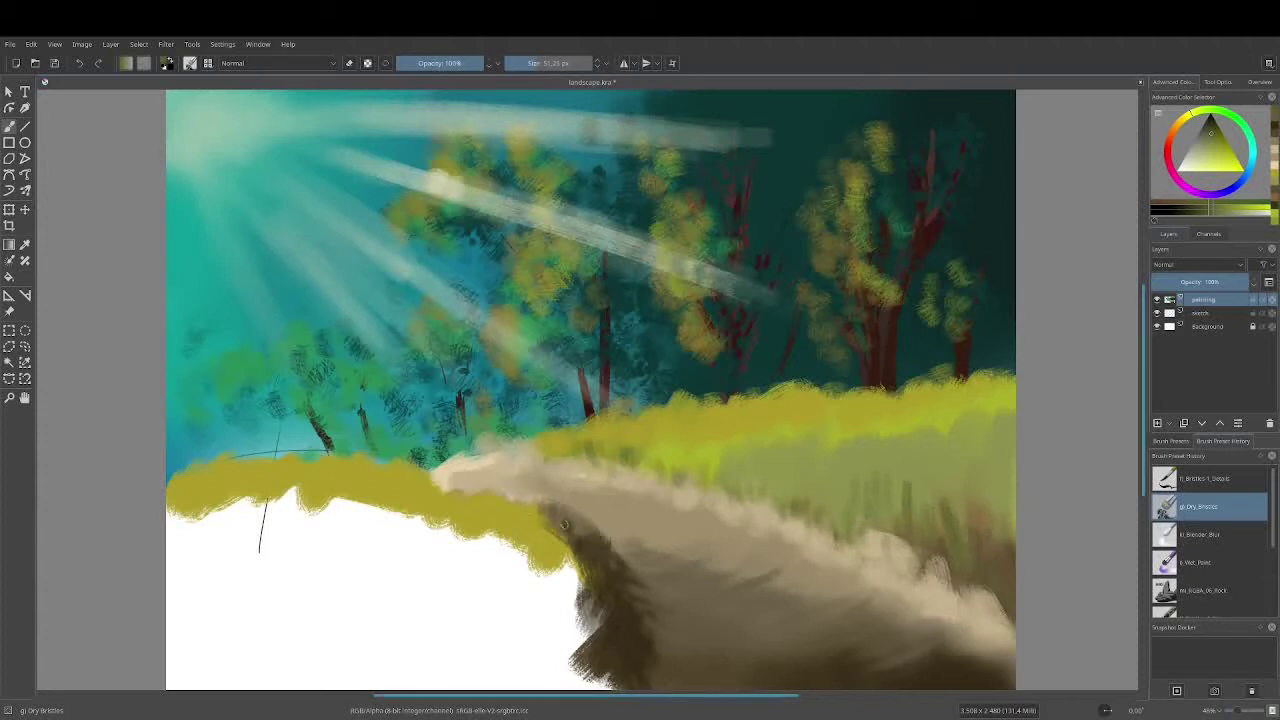
Add dark grass blades along the green bank.
left_click_drag(664, 472, 662, 440)
mouse_move(725, 494)
left_mouse_down()
mouse_move(725, 460)
mouse_move(702, 448)
left_mouse_up()
left_click_drag(742, 504, 742, 472)
left_click_drag(811, 508, 811, 448)
key("slash")
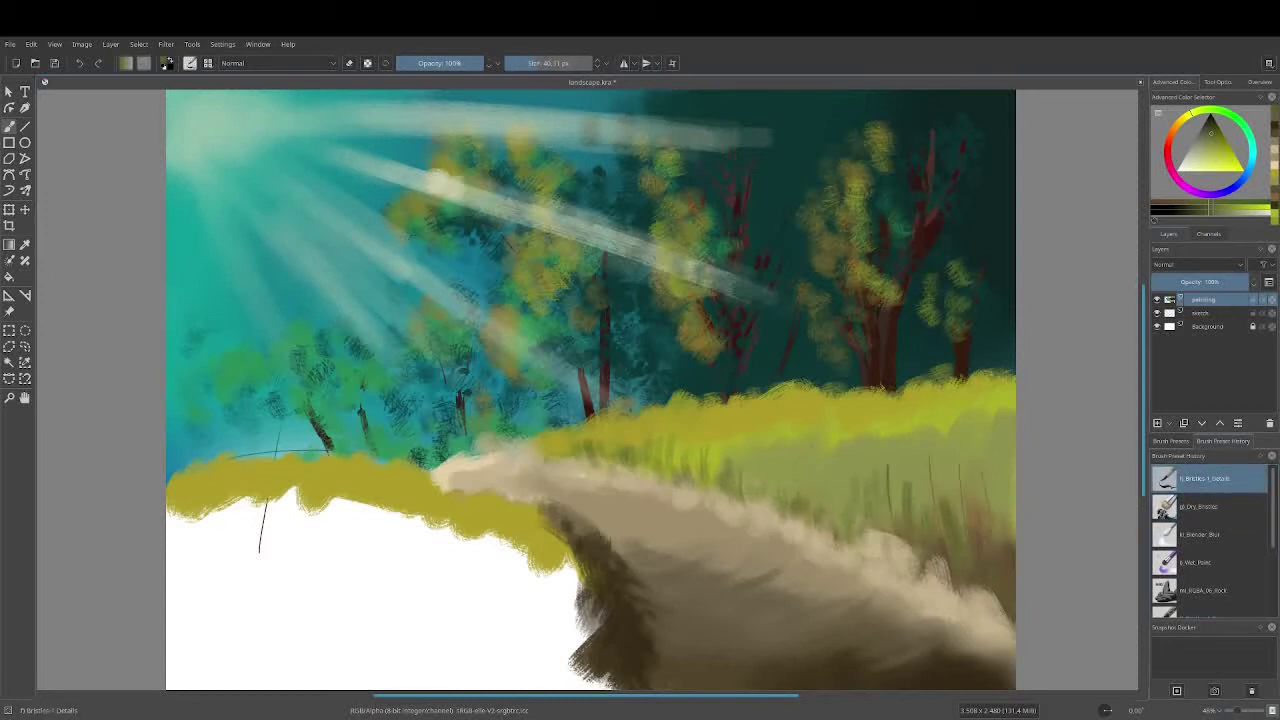
key("slash")
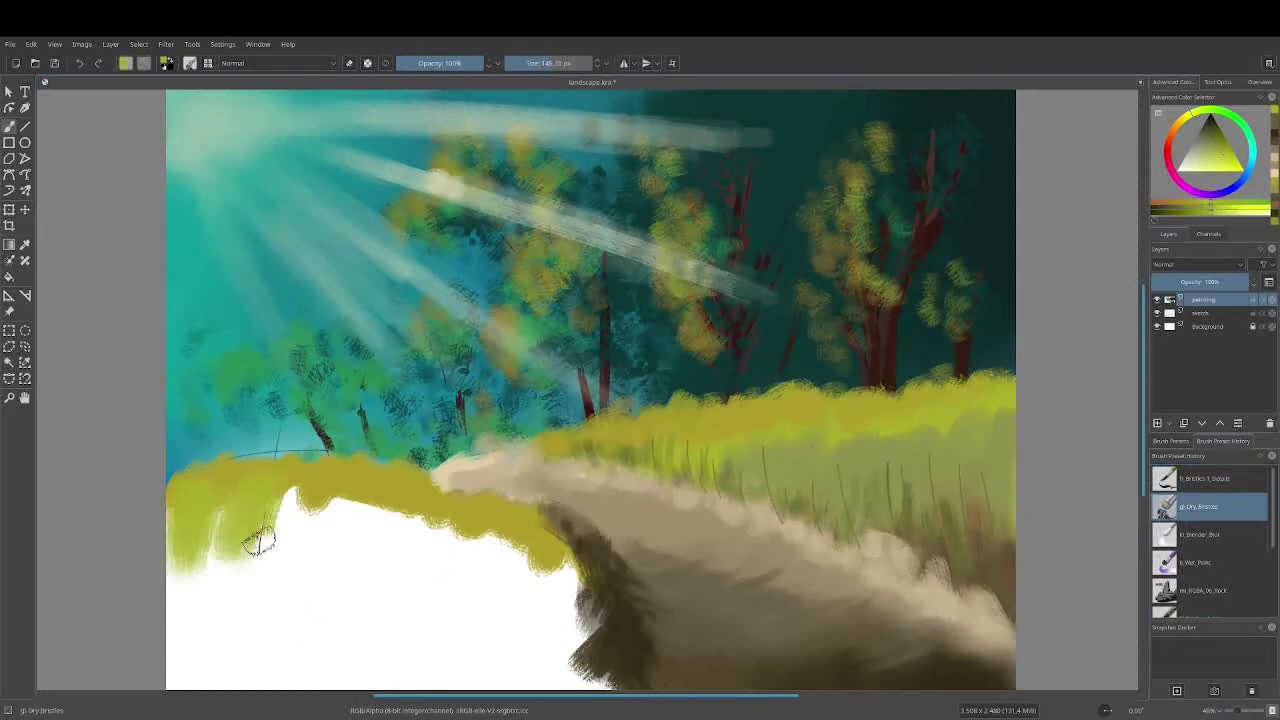
Extend the left bank in yellow-green and paint olive along its edge beside the path.
left_click_drag(180, 530, 257, 537)
left_click_drag(210, 500, 417, 514)
left_click(417, 514, "ctrl")
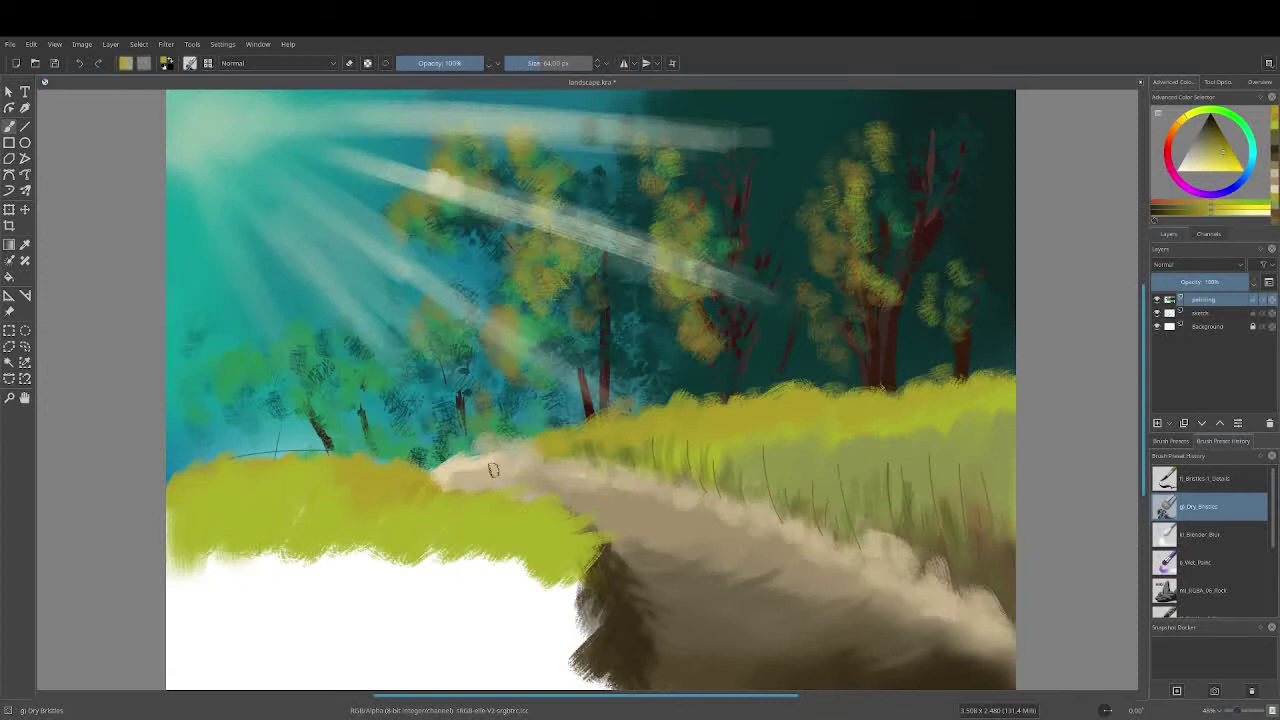
left_click_drag(440, 466, 565, 572)
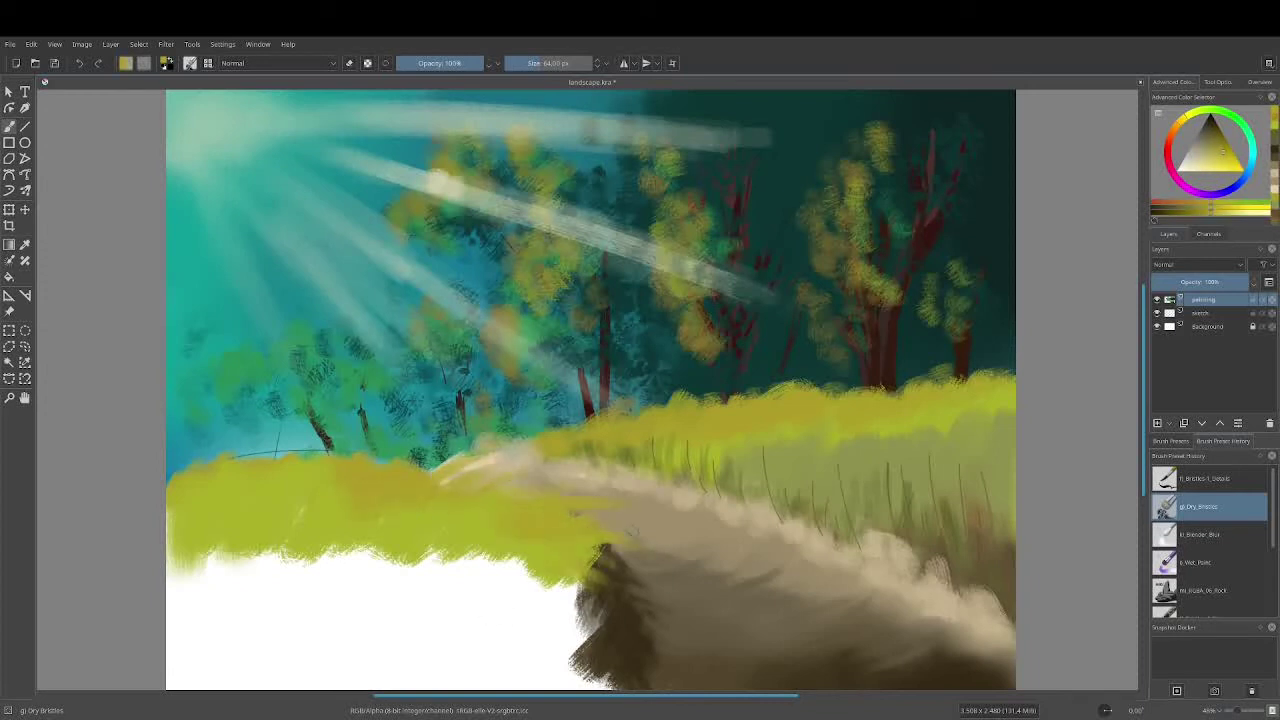
Fill the bottom-left white area with dark brown and brighten the right-side grass yellow-green.
left_click(605, 600, "ctrl")
left_click_drag(540, 630, 180, 640)
left_click_drag(200, 590, 600, 600)
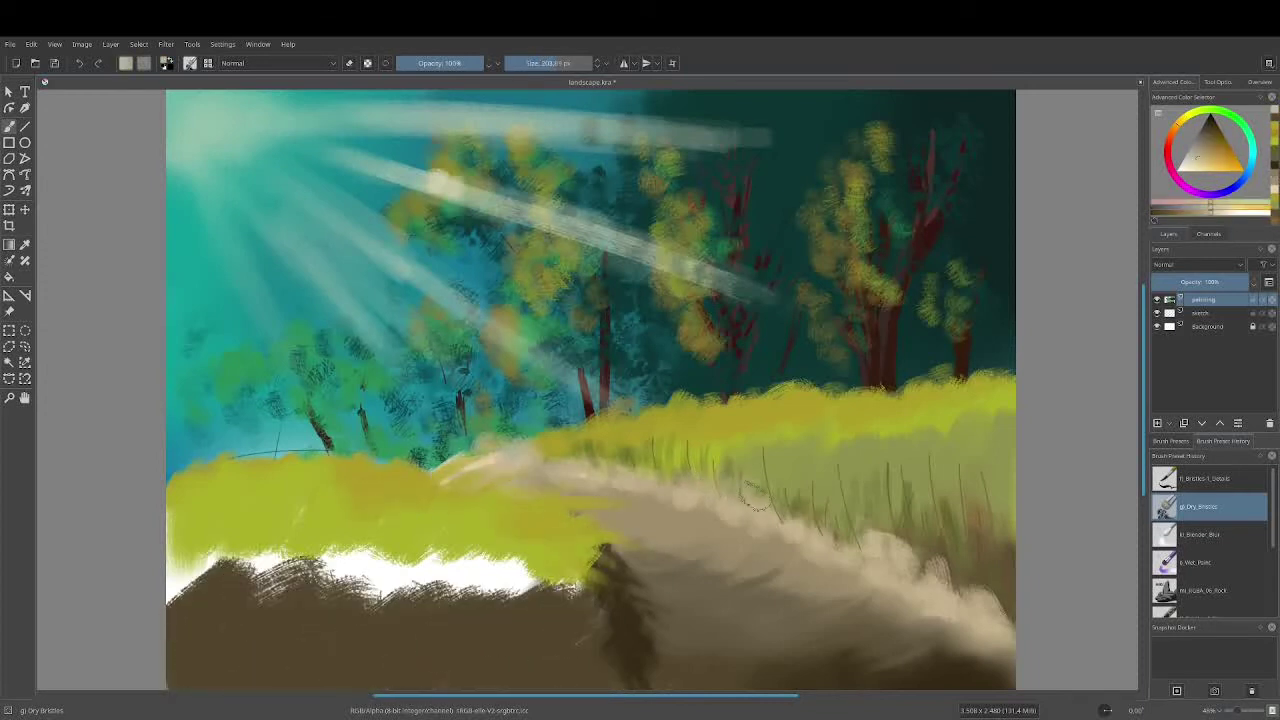
left_click(760, 470, "ctrl")
left_click_drag(830, 460, 990, 510)
left_click_drag(880, 470, 1000, 420)
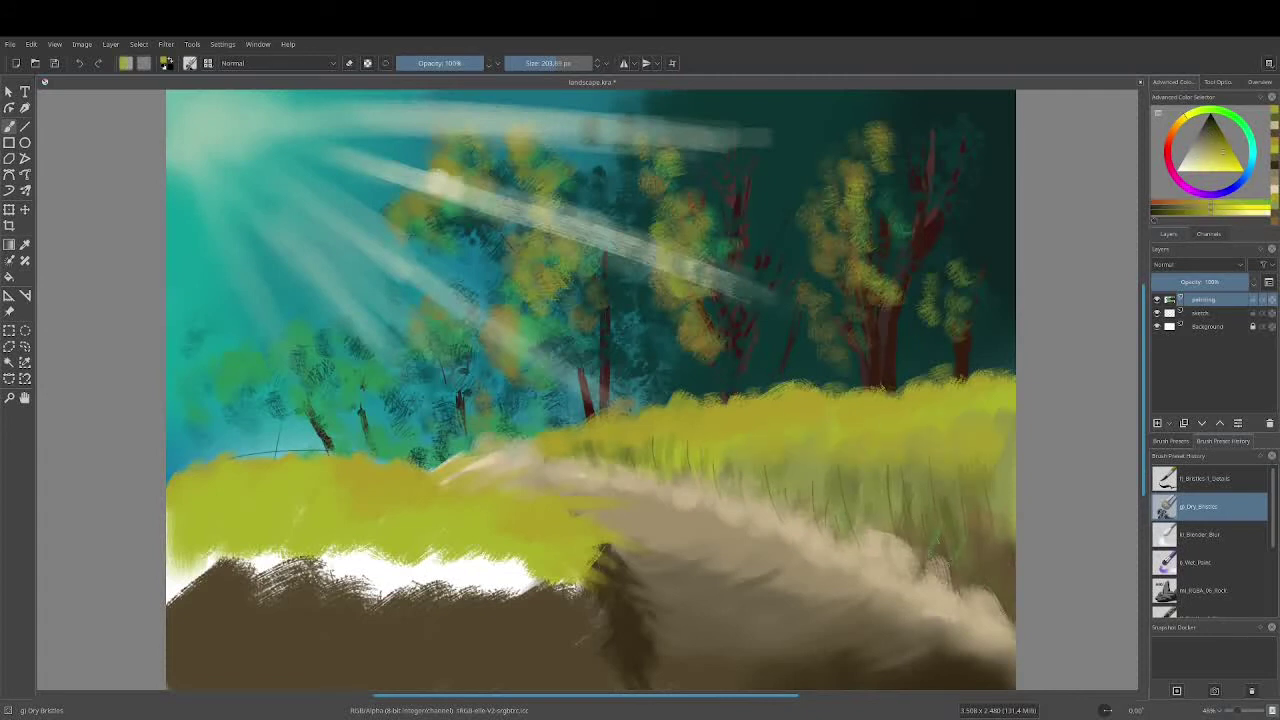
Dab light beige rocks along the path's upper edge, then sample a darker colour.
left_click(967, 520, "ctrl")
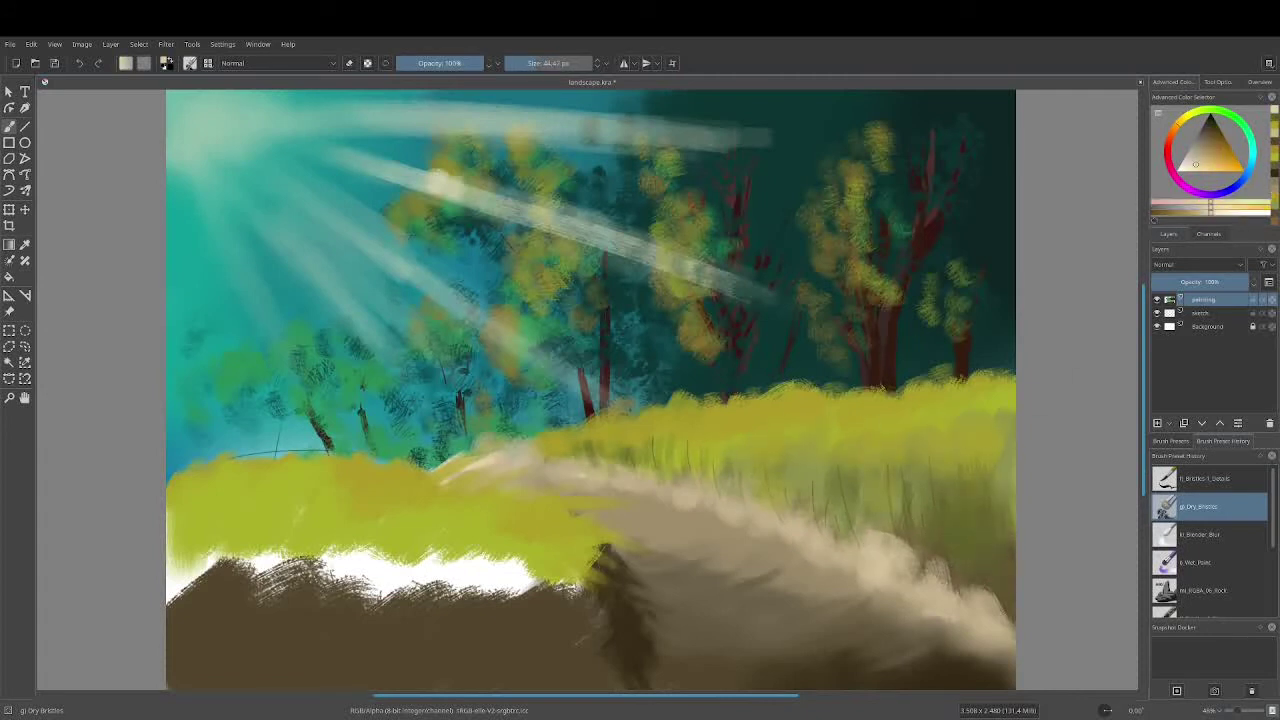
mouse_move(757, 527)
left_mouse_down()
mouse_move(825, 545)
mouse_move(725, 495)
mouse_move(975, 605)
mouse_move(881, 538)
left_mouse_up()
left_click_drag(719, 504, 686, 497)
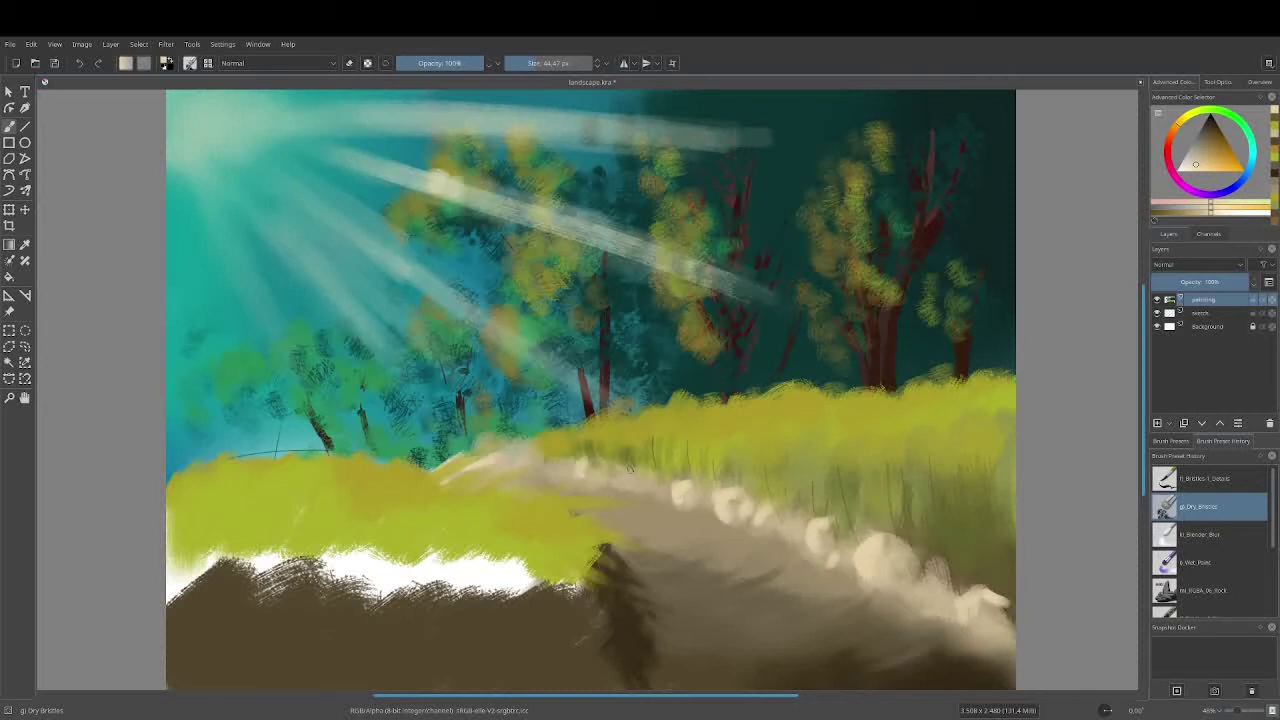
left_click(715, 412, "ctrl")
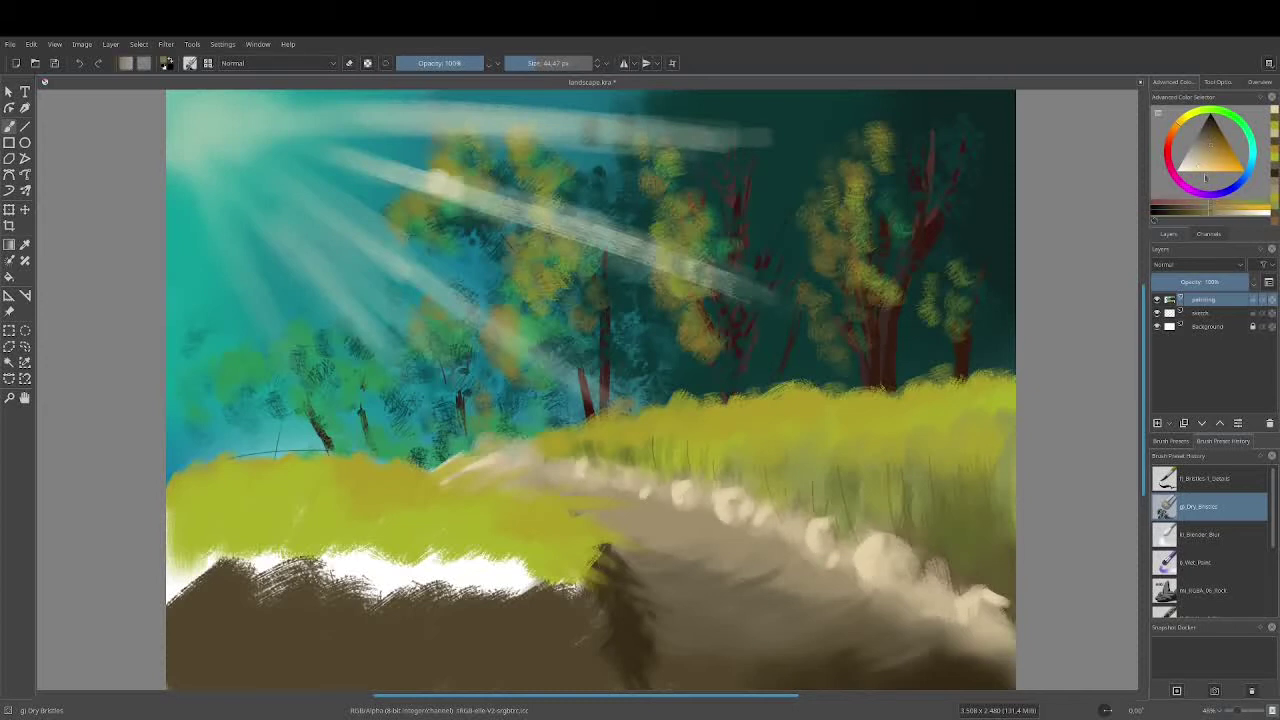
With Bristles-1_Details, paint the grey-brown foreground tree's two trunks and forked branches.
key("slash")
mouse_move(170, 243)
left_mouse_down()
mouse_move(225, 305)
mouse_move(190, 578)
left_mouse_up()
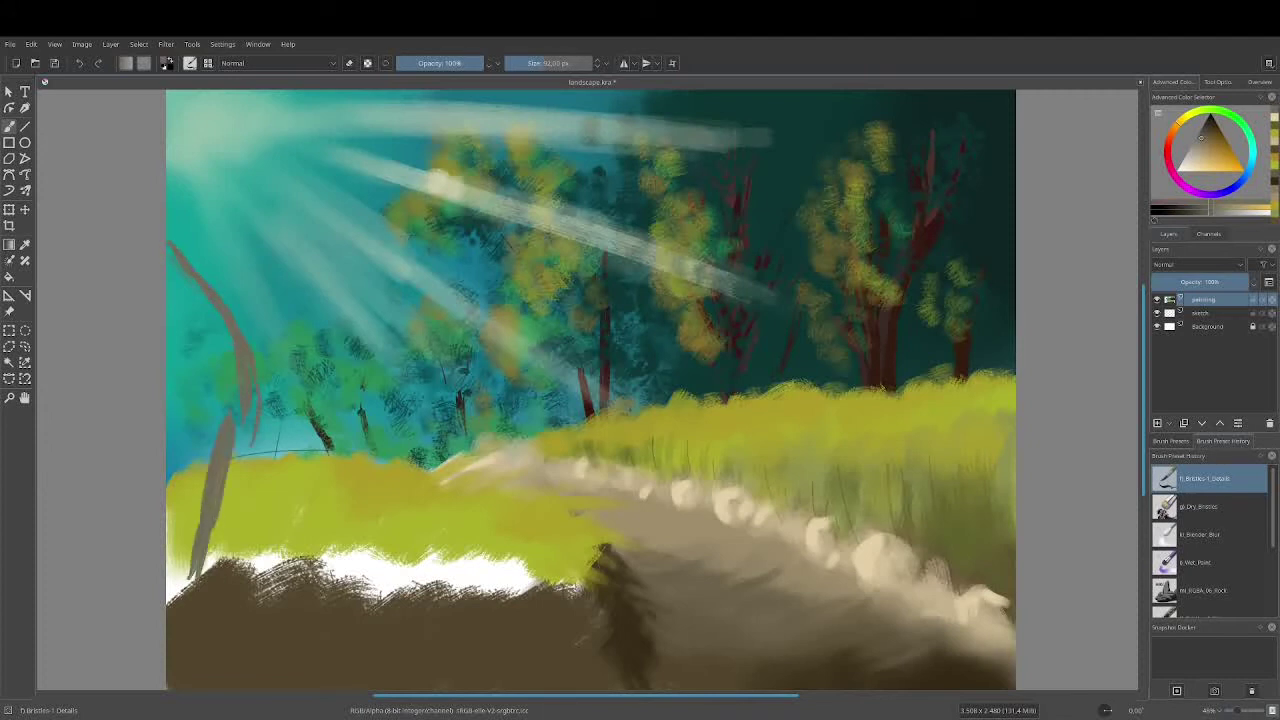
left_click_drag(240, 430, 195, 580)
left_click_drag(230, 350, 172, 245)
mouse_move(318, 575)
left_mouse_down()
mouse_move(290, 520)
mouse_move(316, 428)
left_mouse_up()
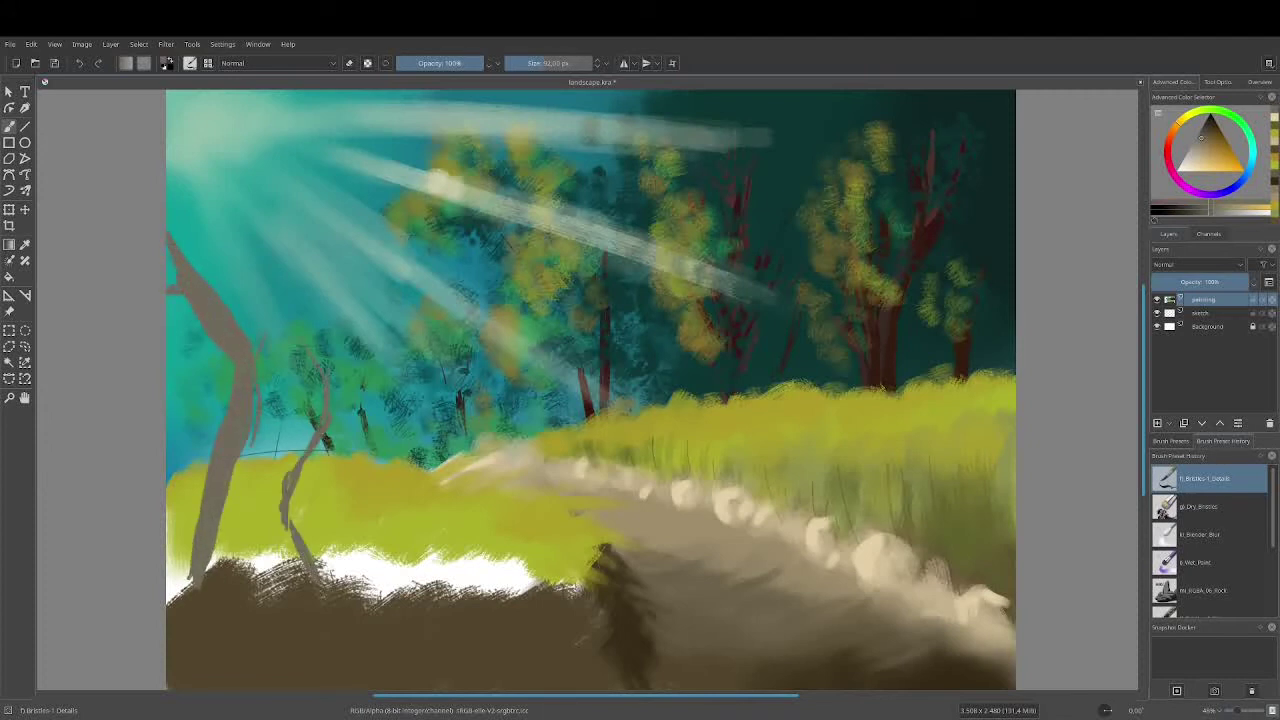
left_click_drag(315, 340, 290, 205)
left_click_drag(250, 125, 305, 280)
left_click_drag(240, 97, 268, 158)
mouse_move(175, 250)
left_mouse_down()
mouse_move(250, 187)
mouse_move(205, 245)
left_mouse_up()
mouse_move(320, 140)
left_mouse_down()
mouse_move(210, 245)
mouse_move(260, 380)
left_mouse_up()
left_click_drag(305, 225, 318, 395)
mouse_move(305, 370)
left_mouse_down()
mouse_move(410, 345)
mouse_move(568, 190)
mouse_move(570, 150)
left_mouse_up()
Add red-brown strokes over the tree's branches, forks and trunk.
left_click_drag(540, 236, 445, 295)
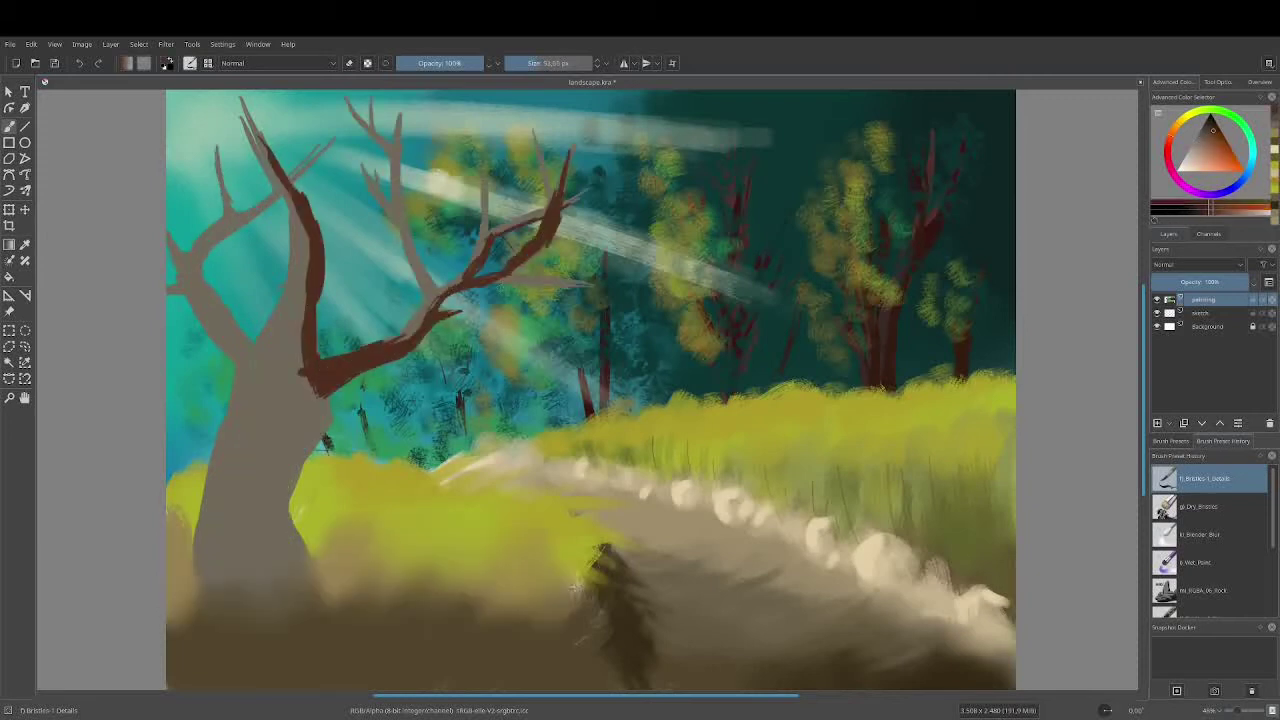
left_click_drag(405, 125, 430, 292)
left_click_drag(586, 286, 494, 290)
left_click_drag(330, 385, 296, 460)
left_click_drag(310, 350, 230, 530)
left_click_drag(300, 460, 300, 585)
left_click_drag(190, 245, 250, 350)
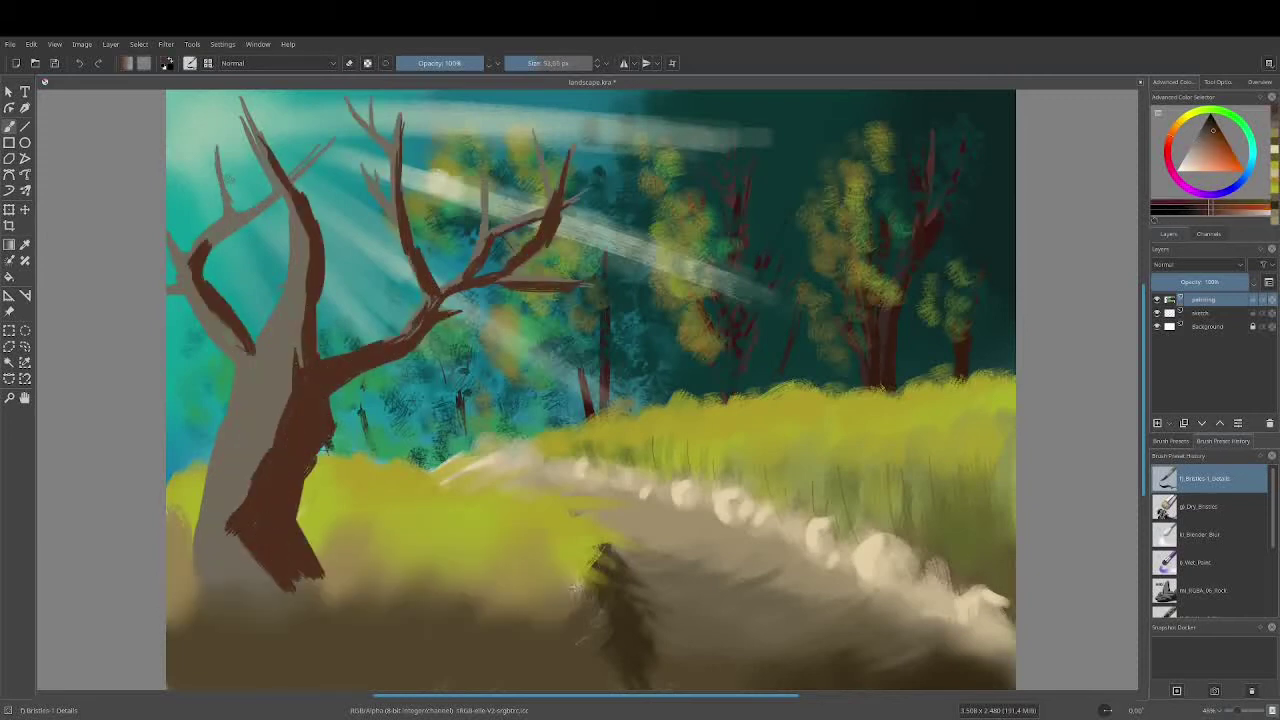
left_click_drag(218, 145, 238, 215)
mouse_move(332, 142)
left_mouse_down()
mouse_move(170, 258)
mouse_move(222, 345)
left_mouse_up()
left_click_drag(190, 295, 270, 425)
left_click_drag(300, 460, 285, 310)
left_click_drag(245, 445, 228, 490)
left_click_drag(300, 300, 290, 335)
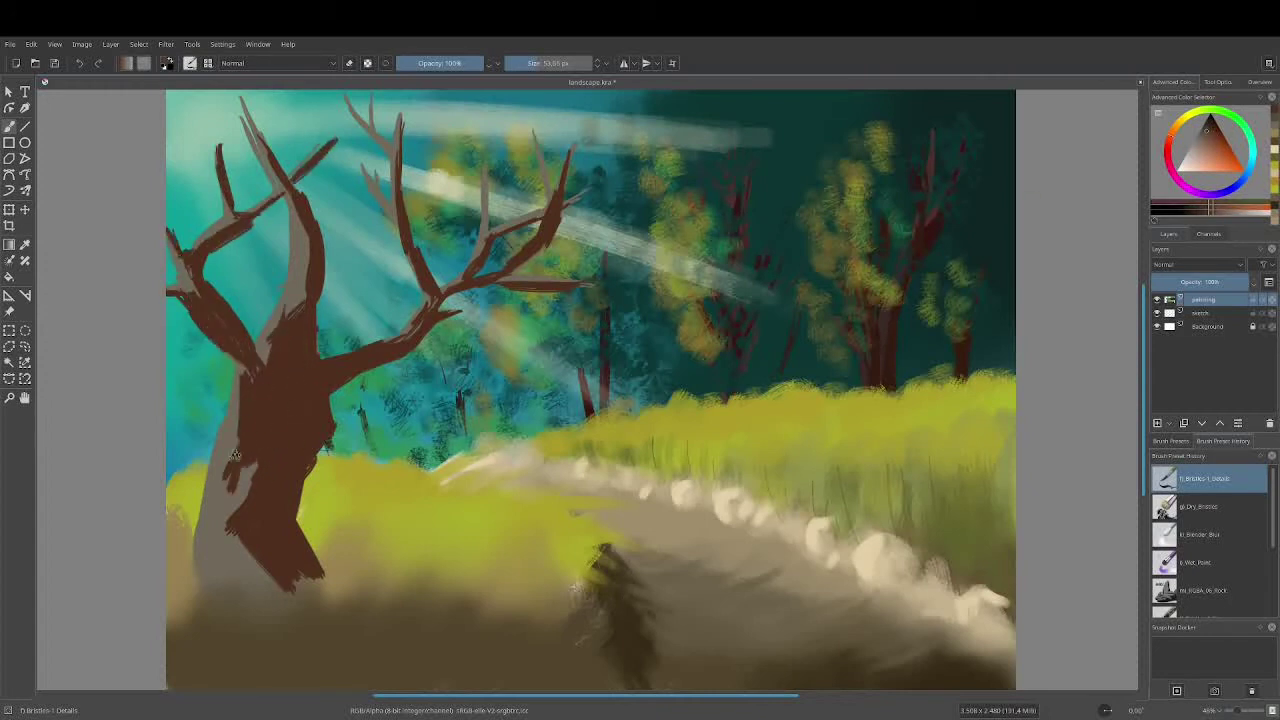
Shade the trunk and upper and right-hand branches in darker brown.
left_click(1212, 125)
mouse_move(325, 485)
left_mouse_down()
mouse_move(290, 565)
mouse_move(250, 575)
left_mouse_up()
left_click_drag(400, 360, 315, 410)
left_click_drag(310, 270, 305, 375)
left_click_drag(405, 130, 410, 255)
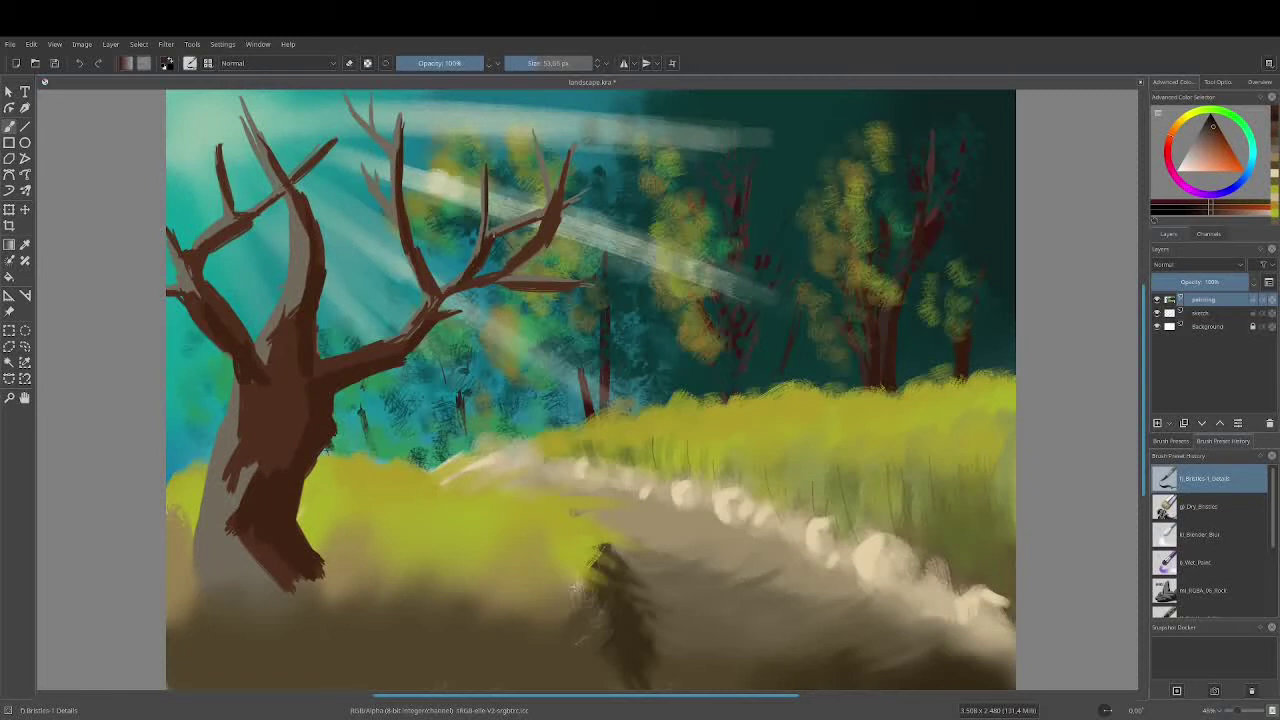
left_click_drag(285, 465, 271, 417)
mouse_move(385, 218)
left_mouse_down()
mouse_move(376, 100)
mouse_move(352, 98)
left_mouse_up()
left_click_drag(396, 160, 402, 98)
mouse_move(555, 210)
left_mouse_down()
mouse_move(545, 135)
mouse_move(548, 168)
left_mouse_up()
left_click_drag(570, 165, 575, 142)
left_click_drag(530, 240, 455, 285)
Sample the trunk's grey-brown and paint it over the lower trunk.
left_click(1203, 147)
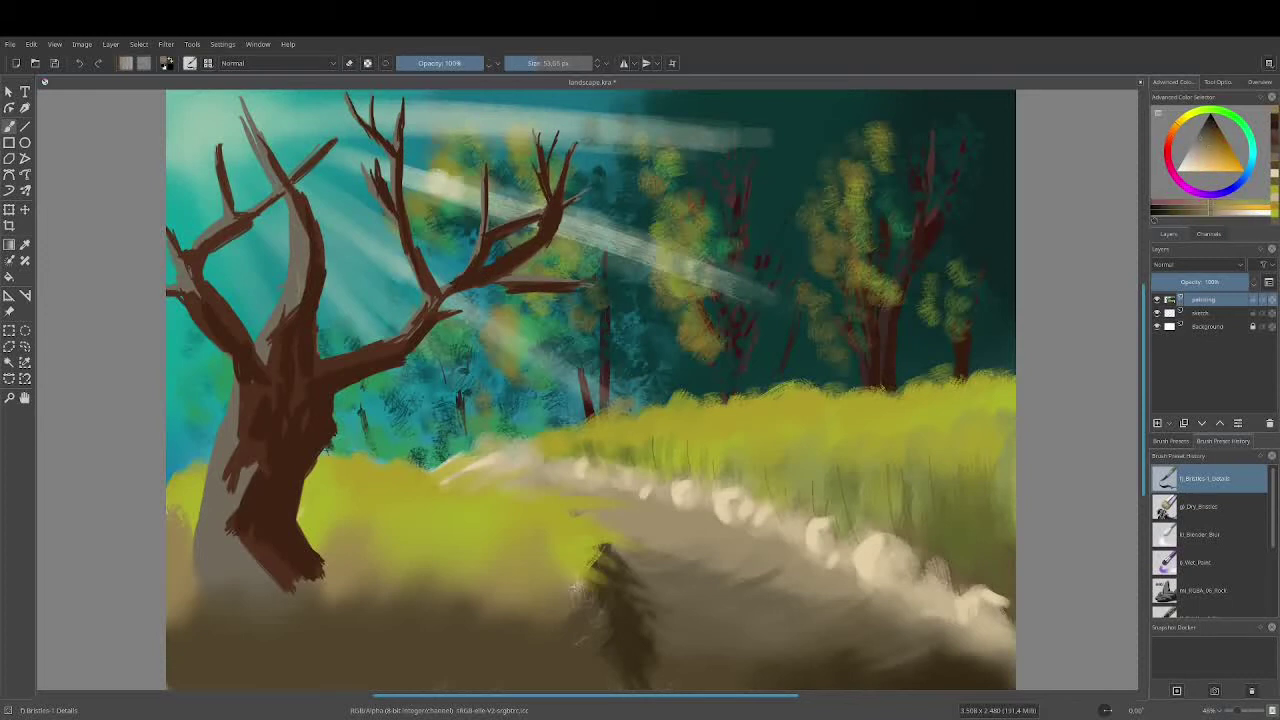
left_click(300, 340, "ctrl")
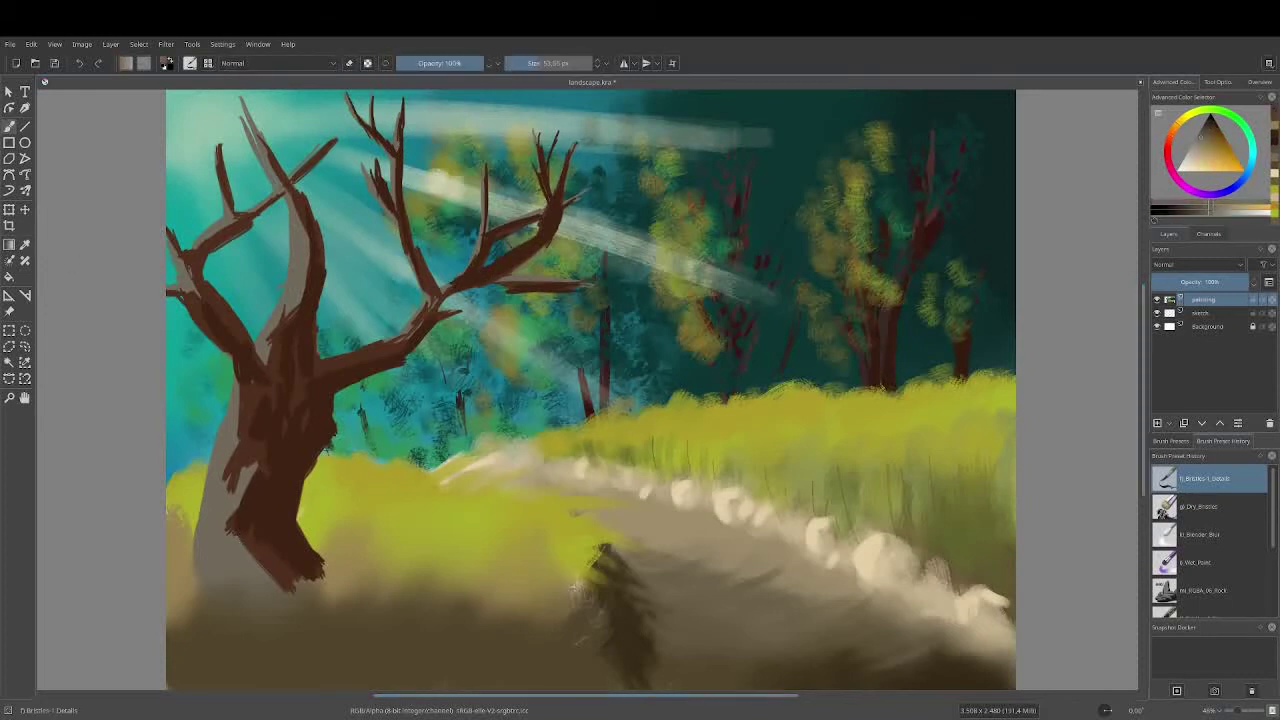
left_click(1204, 152)
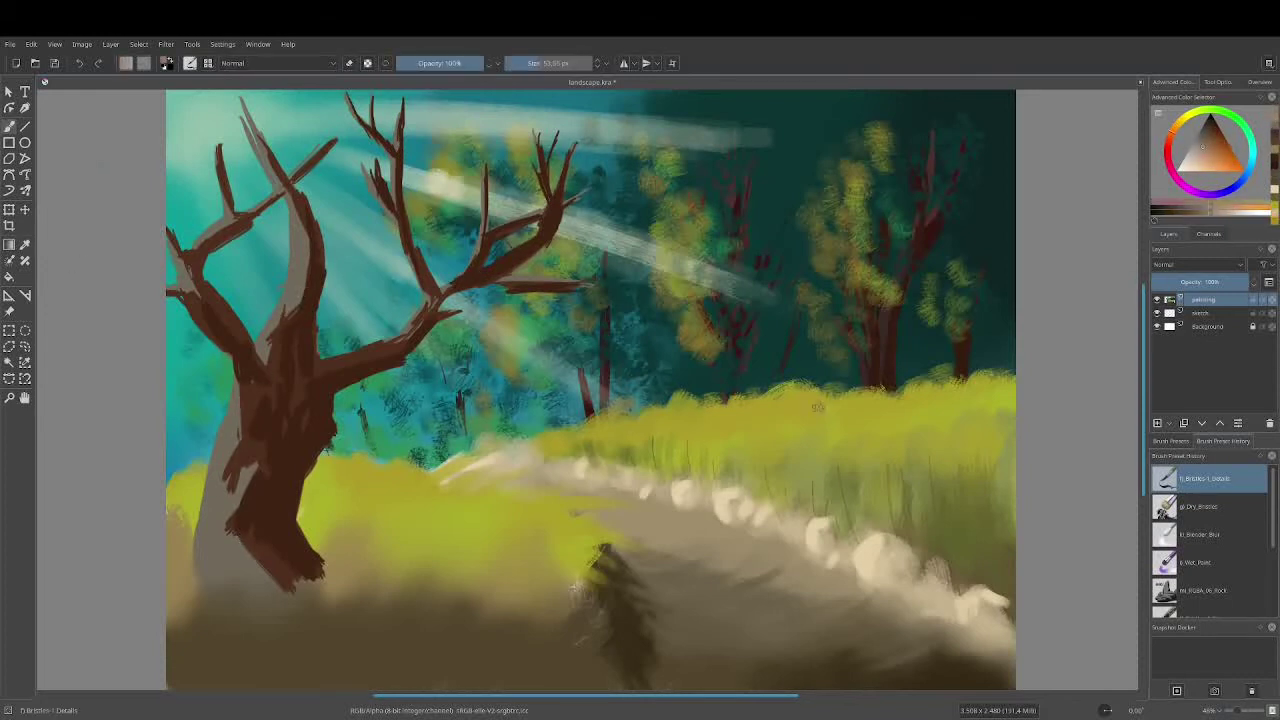
left_click(258, 513, "ctrl")
mouse_move(230, 470)
left_mouse_down()
mouse_move(215, 580)
mouse_move(240, 585)
left_mouse_up()
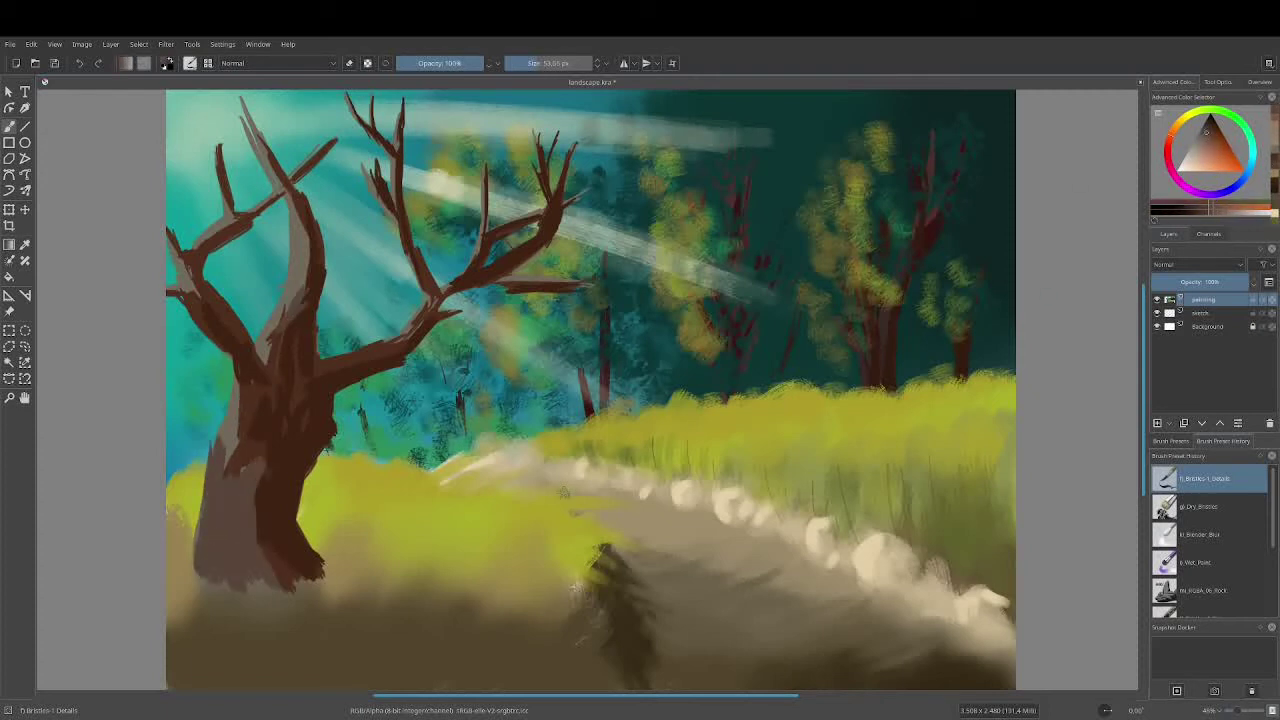
With Dry_Bristles, paint two brown ruts down the path and darken their lower ends.
key("slash")
left_click_drag(590, 500, 895, 688)
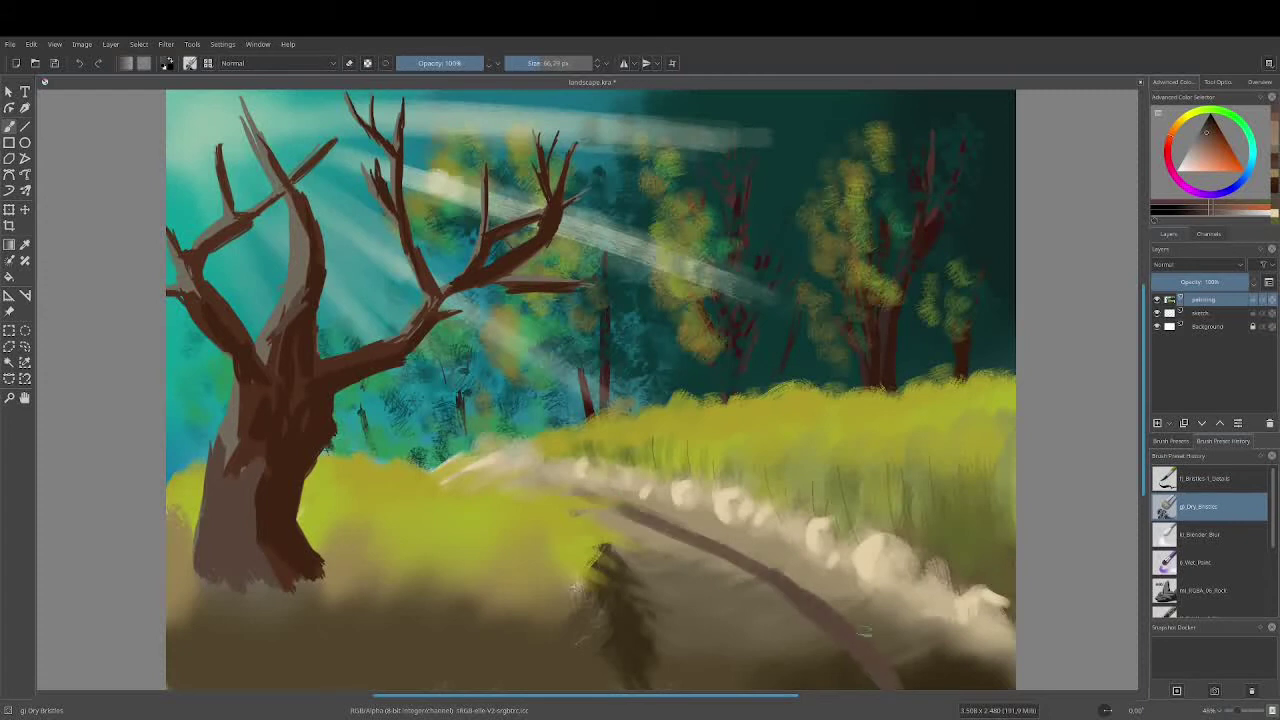
left_click_drag(566, 498, 705, 645)
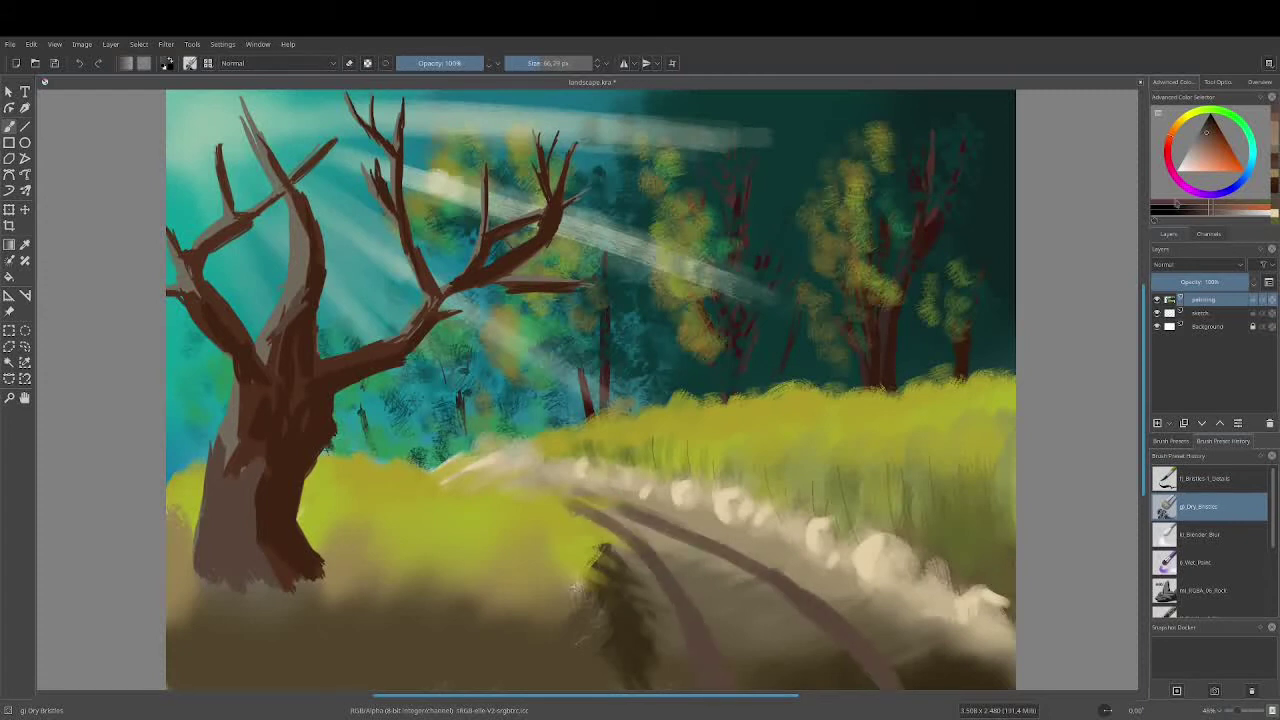
key("k")
left_click_drag(655, 568, 725, 688)
left_click_drag(828, 624, 900, 688)
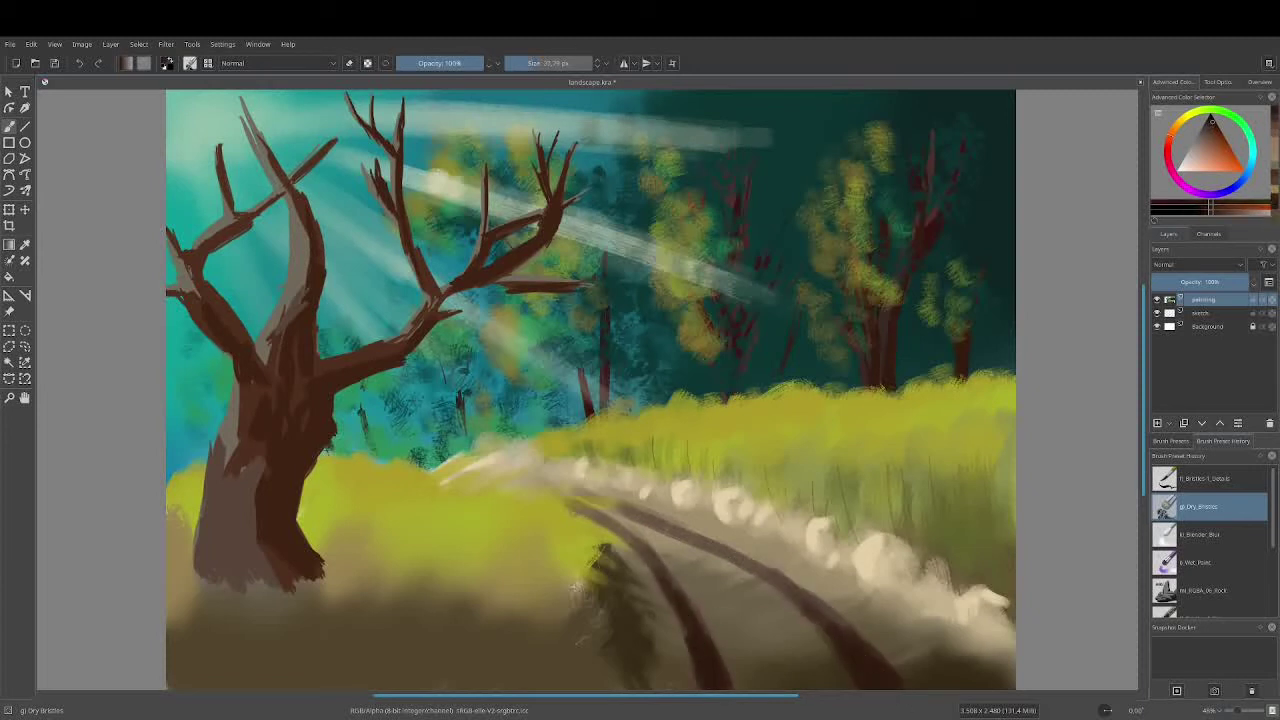
Cover the lower-left ground in dark olive and add thin grass strokes.
left_click_drag(180, 560, 340, 610)
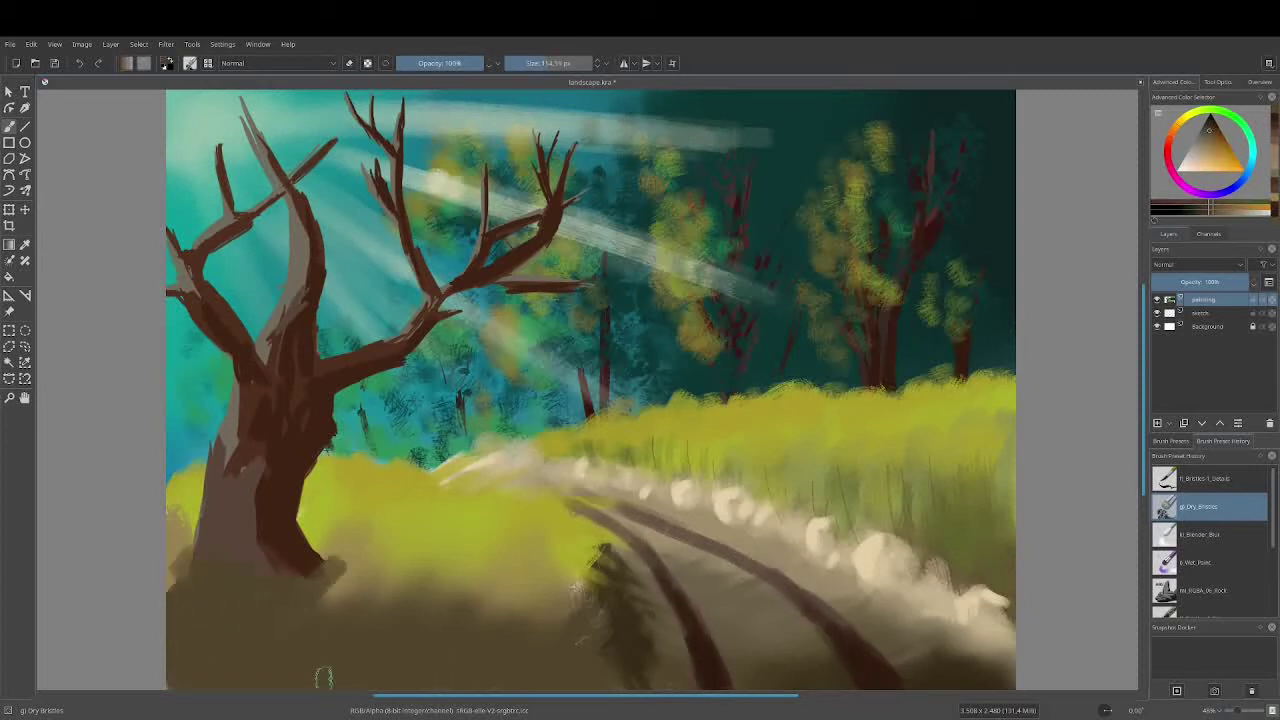
mouse_move(175, 510)
left_mouse_down()
mouse_move(410, 606)
mouse_move(620, 580)
left_mouse_up()
key("bracketleft")
key("bracketleft")
key("bracketleft")
left_click_drag(465, 598, 445, 548)
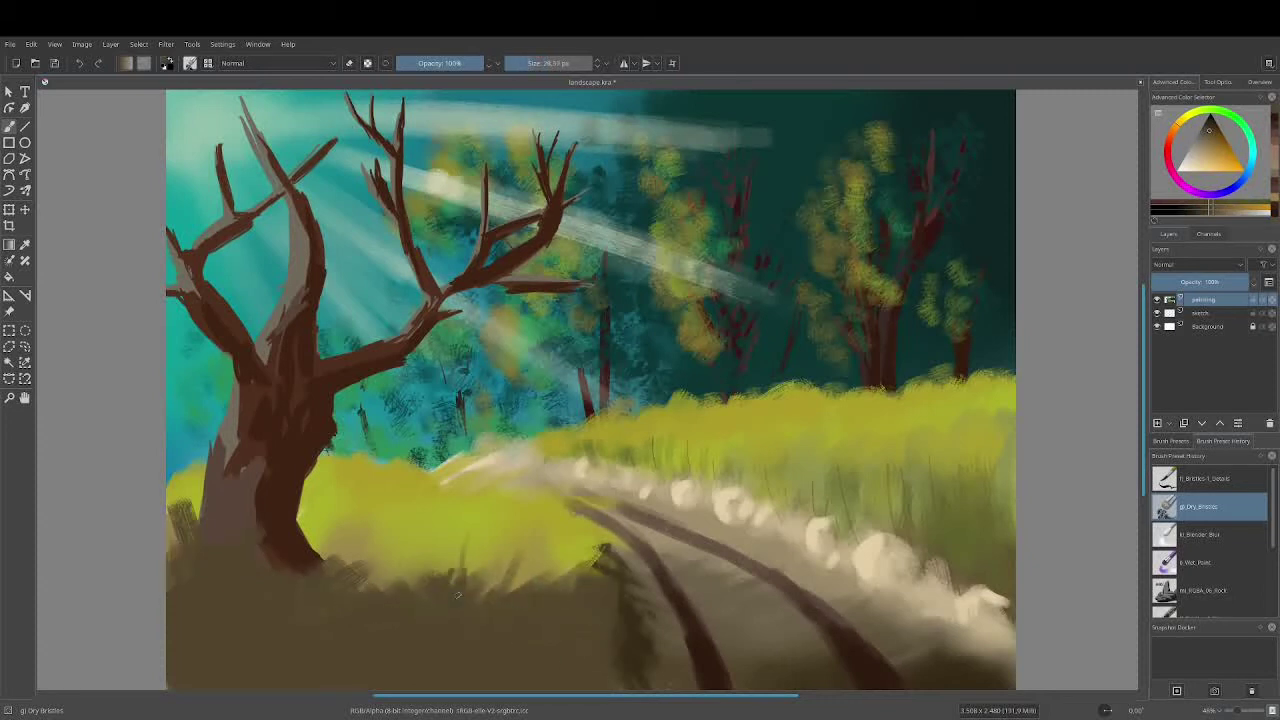
left_click_drag(403, 585, 400, 556)
left_click_drag(362, 590, 312, 520)
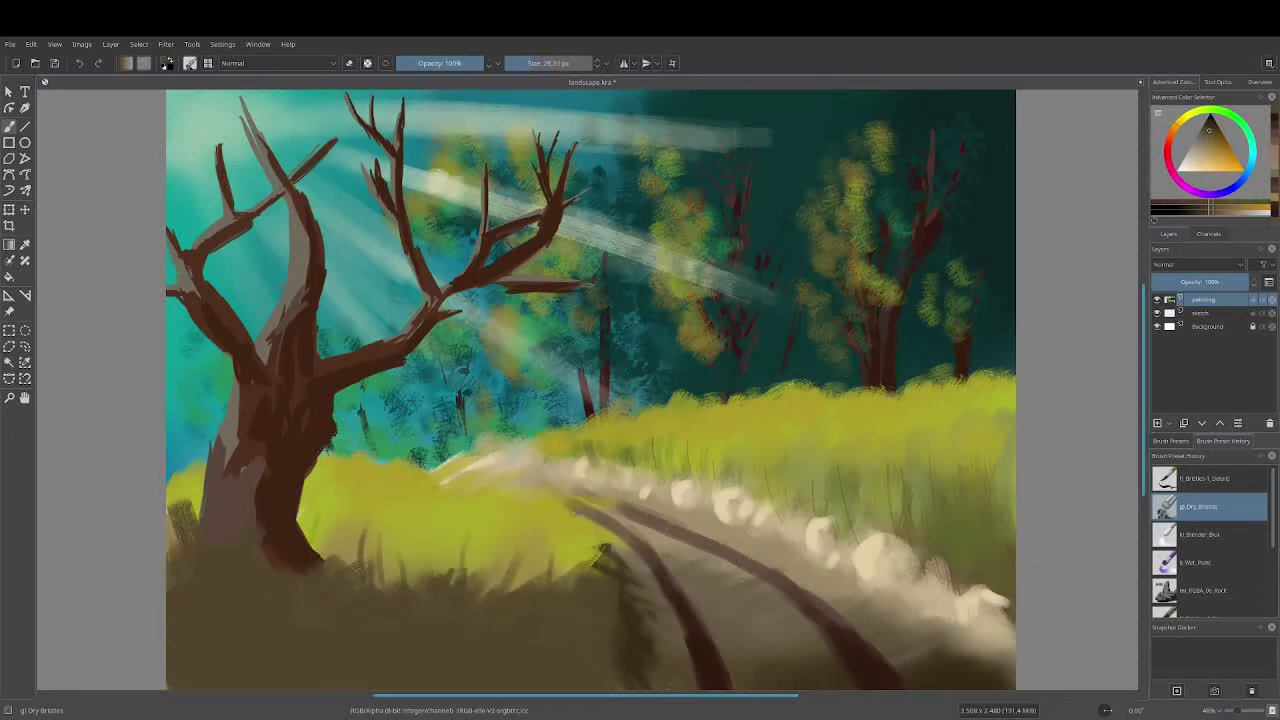
Add yellow-green grass strokes across the lower ground.
left_click_drag(1242, 162, 1220, 155)
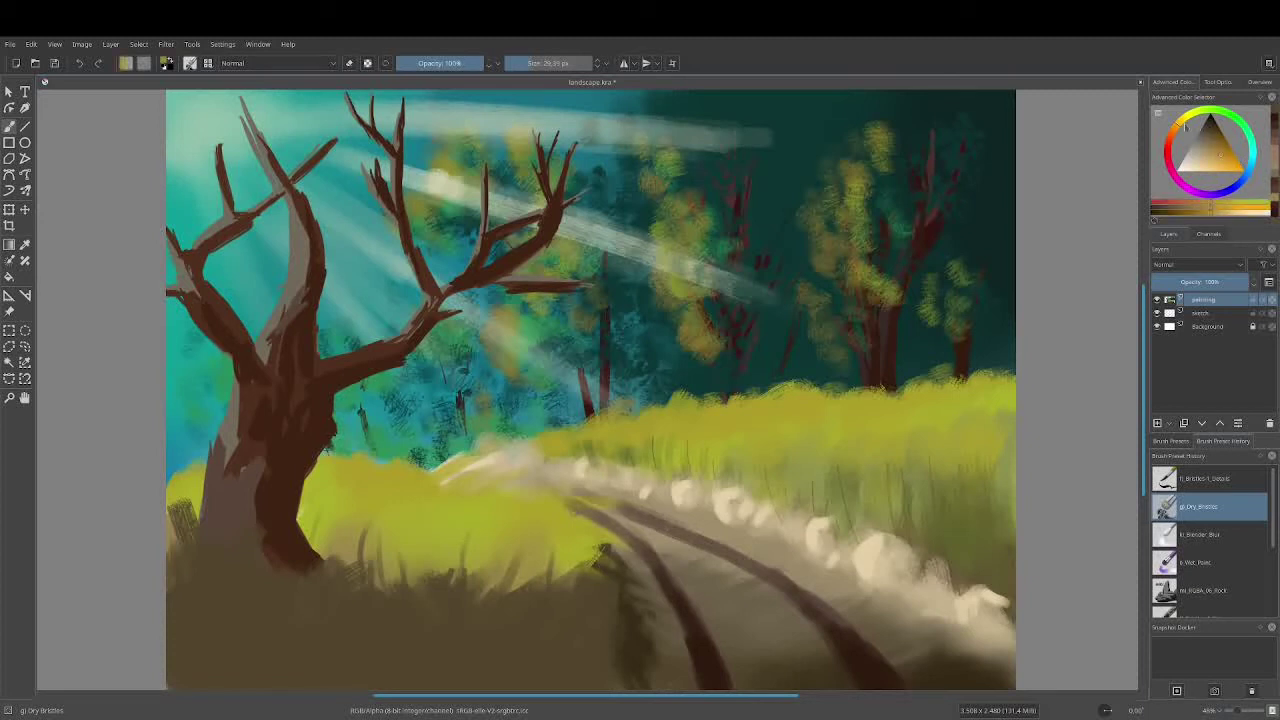
mouse_move(432, 596)
left_mouse_down()
mouse_move(440, 564)
mouse_move(505, 556)
left_mouse_up()
left_click_drag(392, 602, 360, 548)
left_click_drag(560, 598, 575, 508)
left_click_drag(650, 545, 603, 566)
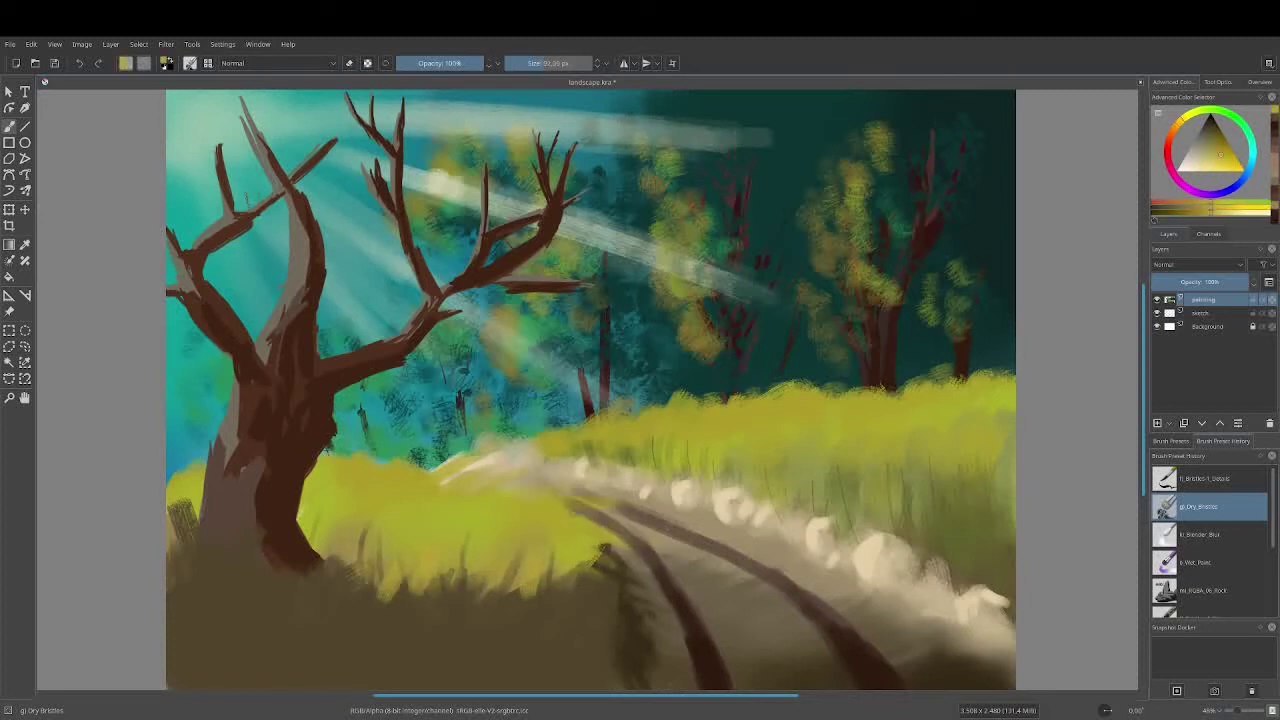
Paint bright yellow grass strokes on the lower ground and the right bank.
left_click(1226, 168)
left_click_drag(445, 512, 515, 526)
mouse_move(700, 440)
left_mouse_down()
mouse_move(745, 415)
mouse_move(660, 425)
left_mouse_up()
left_click_drag(870, 465, 850, 445)
left_click_drag(930, 490, 900, 400)
left_click_drag(830, 447, 808, 428)
left_click_drag(970, 432, 945, 410)
Dab yellow highlights onto the background tree foliage.
left_click_drag(815, 205, 815, 228)
left_click_drag(832, 205, 854, 152)
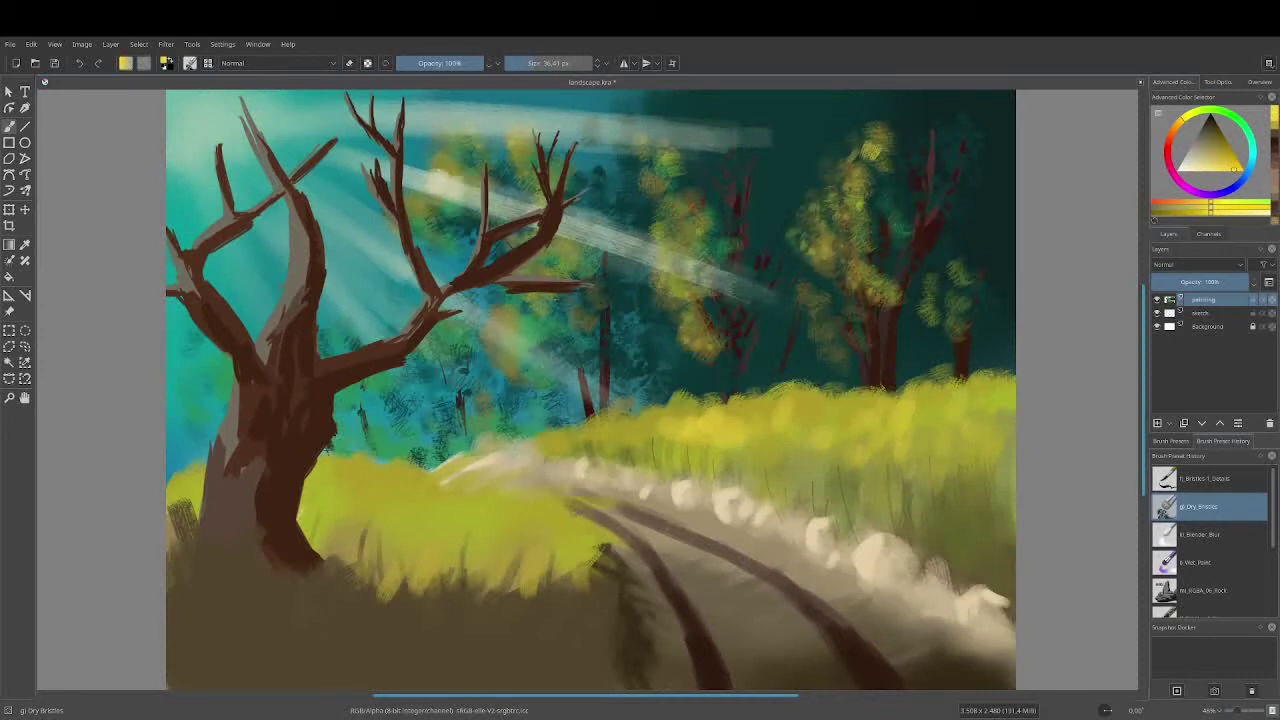
left_click_drag(648, 172, 656, 190)
left_click_drag(637, 140, 667, 210)
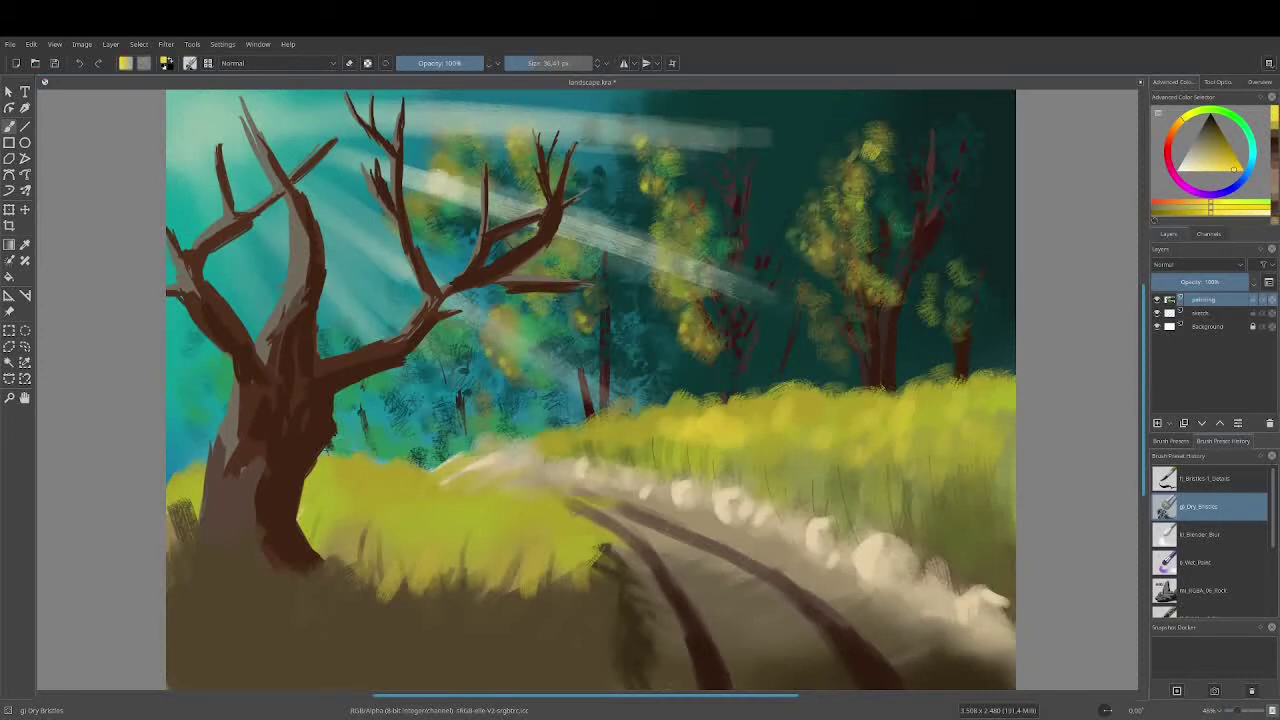
Paint dark brown shadows at the tree base and on the rocks beside the path.
left_click(308, 297, "ctrl")
left_click_drag(306, 560, 366, 598)
mouse_move(264, 540)
left_mouse_down()
mouse_move(302, 586)
mouse_move(378, 596)
left_mouse_up()
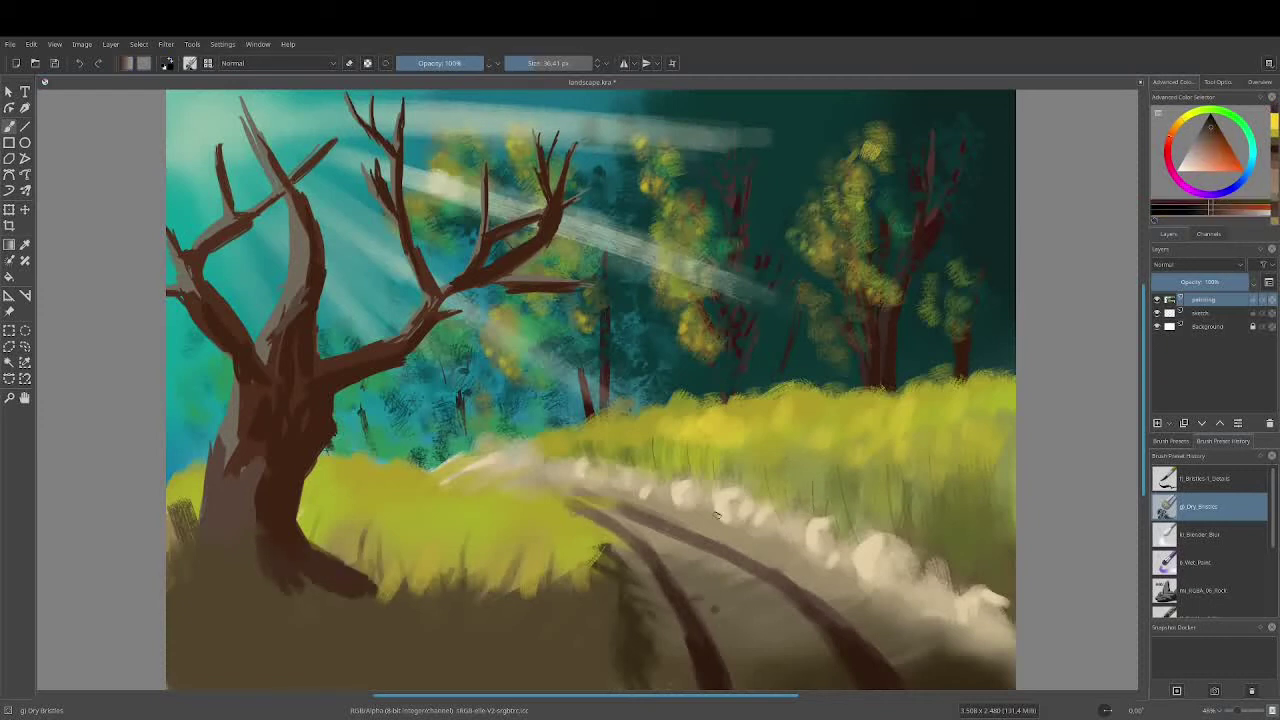
left_click_drag(716, 512, 850, 570)
mouse_move(862, 586)
left_mouse_down()
mouse_move(1000, 628)
mouse_move(1002, 600)
left_mouse_up()
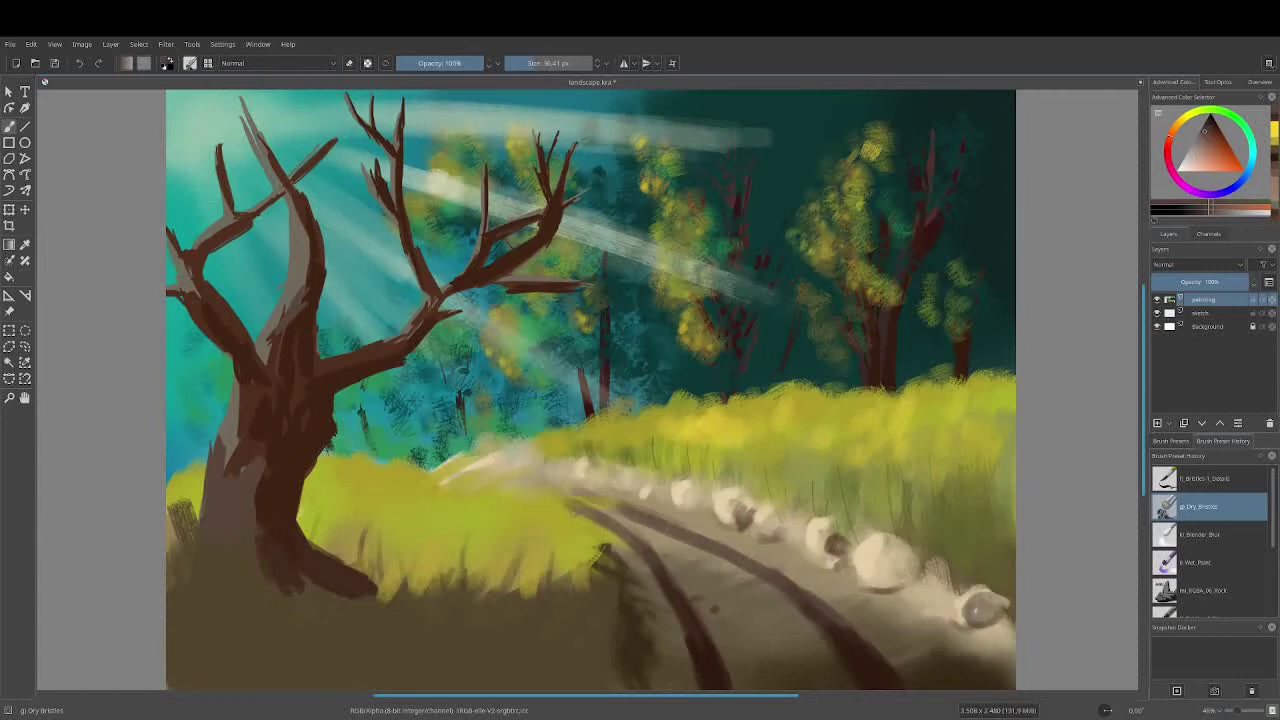
left_click_drag(866, 548, 912, 584)
left_click_drag(818, 530, 866, 556)
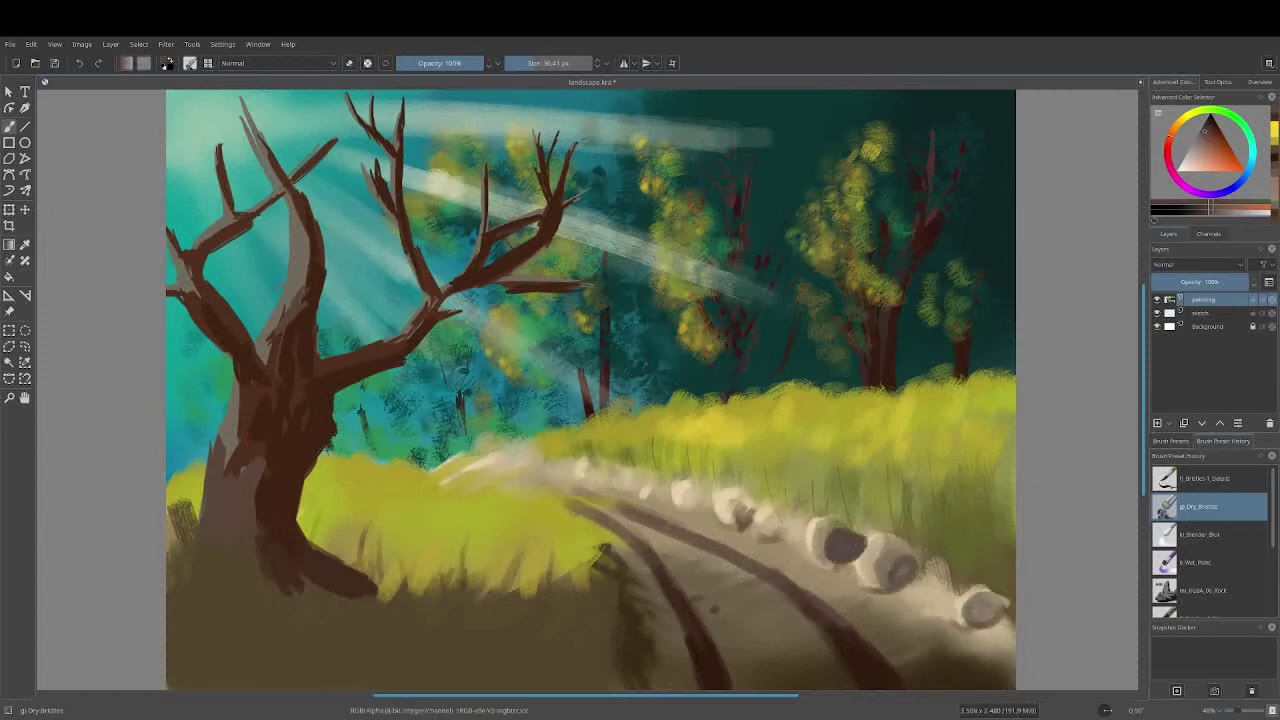
Add light beige highlights along the dirt path, the left rut and the path rocks.
left_click(764, 668, "ctrl")
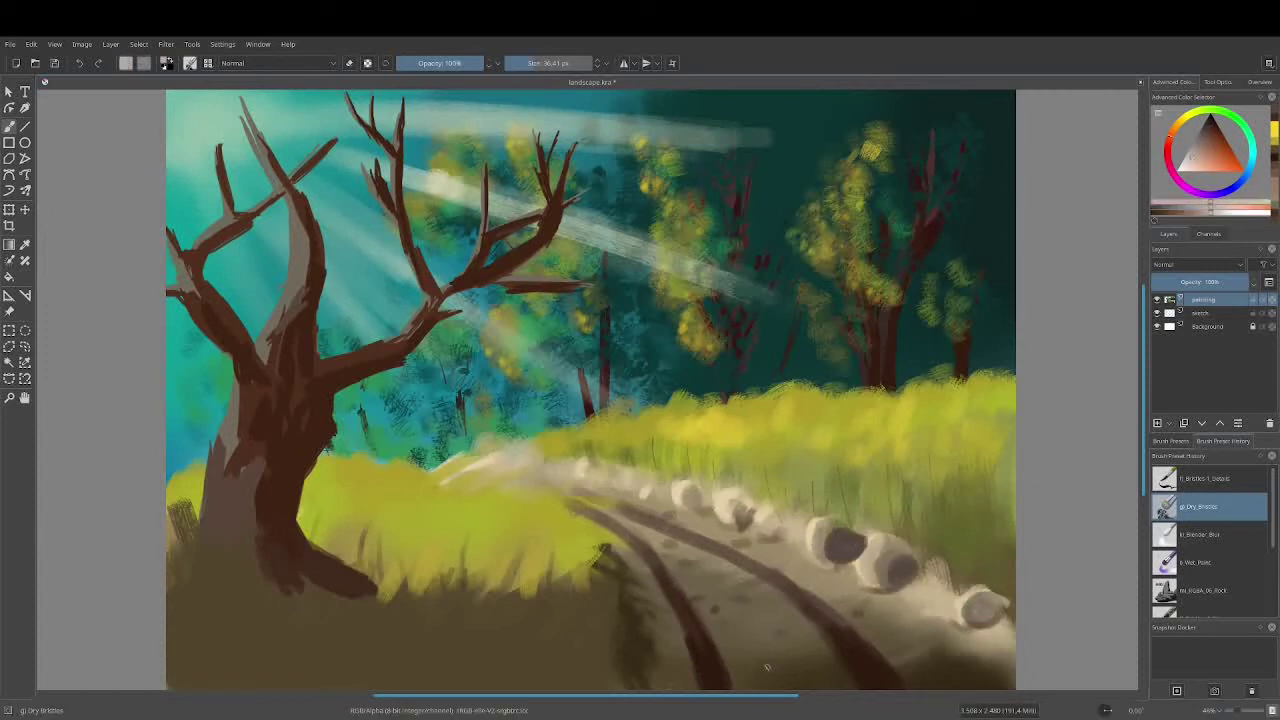
left_click_drag(736, 594, 855, 612)
mouse_move(716, 538)
left_mouse_down()
mouse_move(862, 628)
mouse_move(730, 550)
left_mouse_up()
left_click_drag(800, 590, 885, 655)
left_click_drag(648, 546, 712, 628)
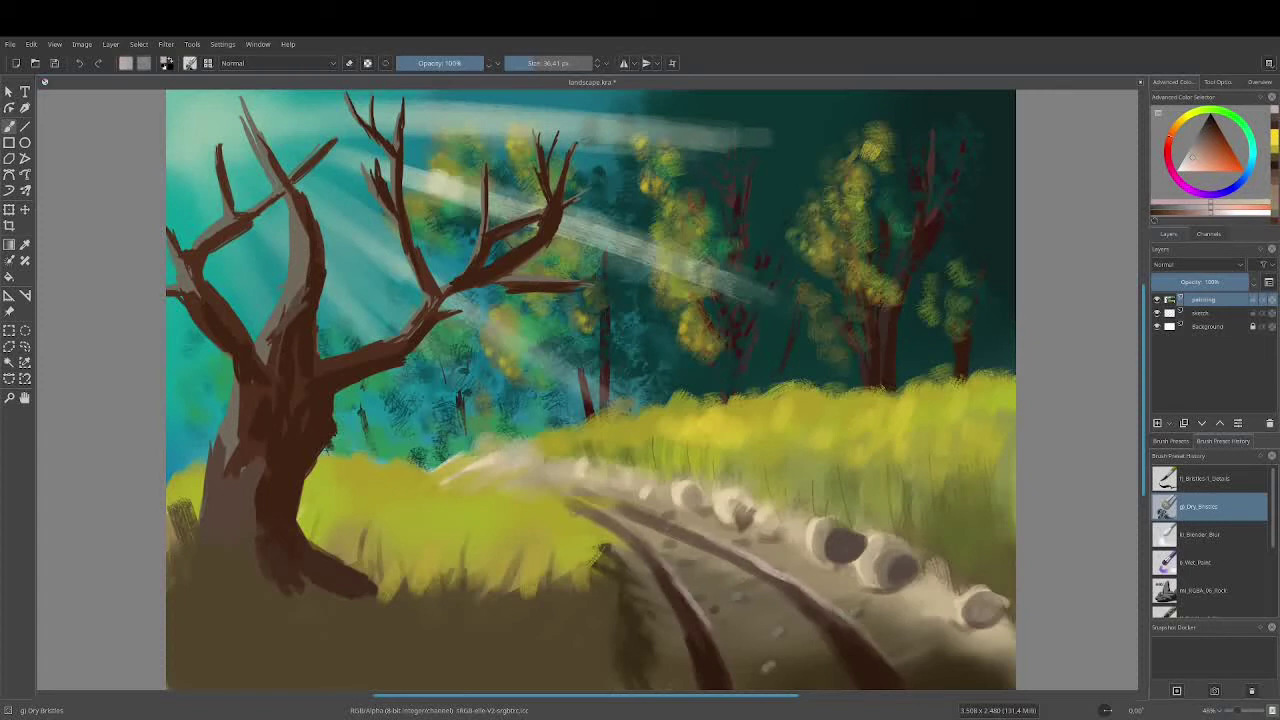
left_click_drag(852, 540, 878, 588)
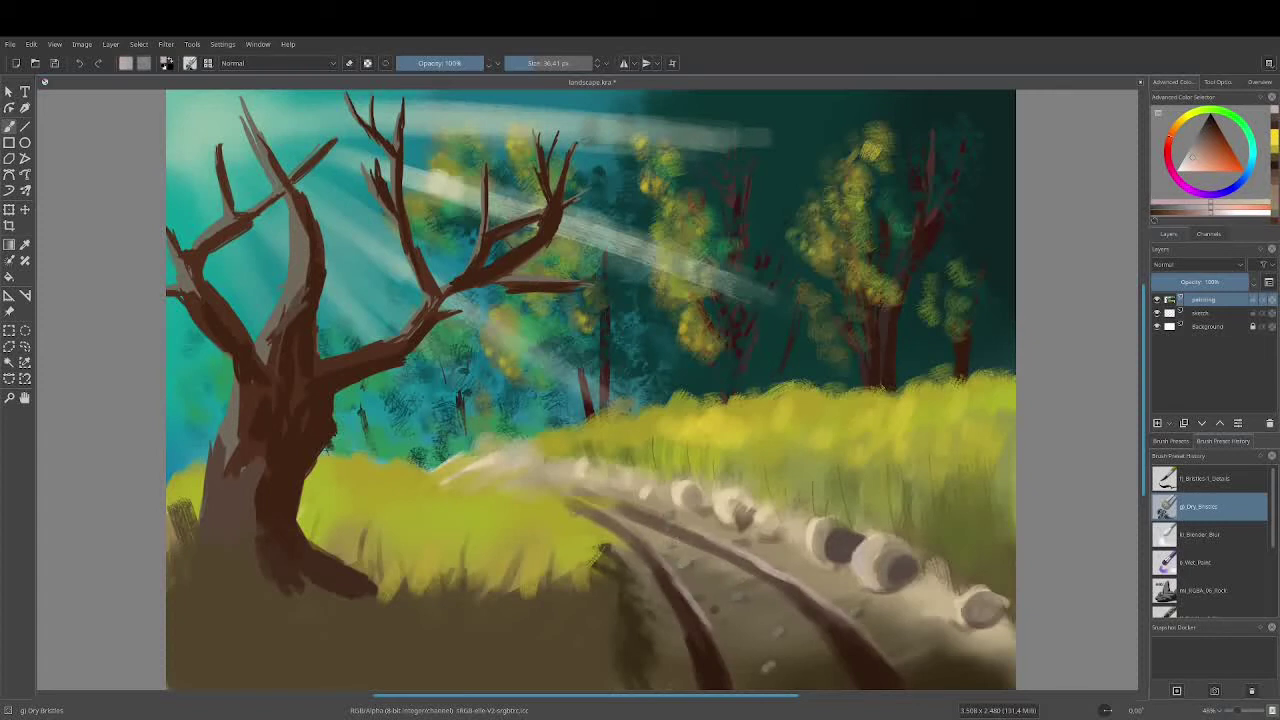
left_click_drag(965, 612, 995, 588)
left_click_drag(815, 528, 852, 556)
left_click_drag(680, 488, 740, 515)
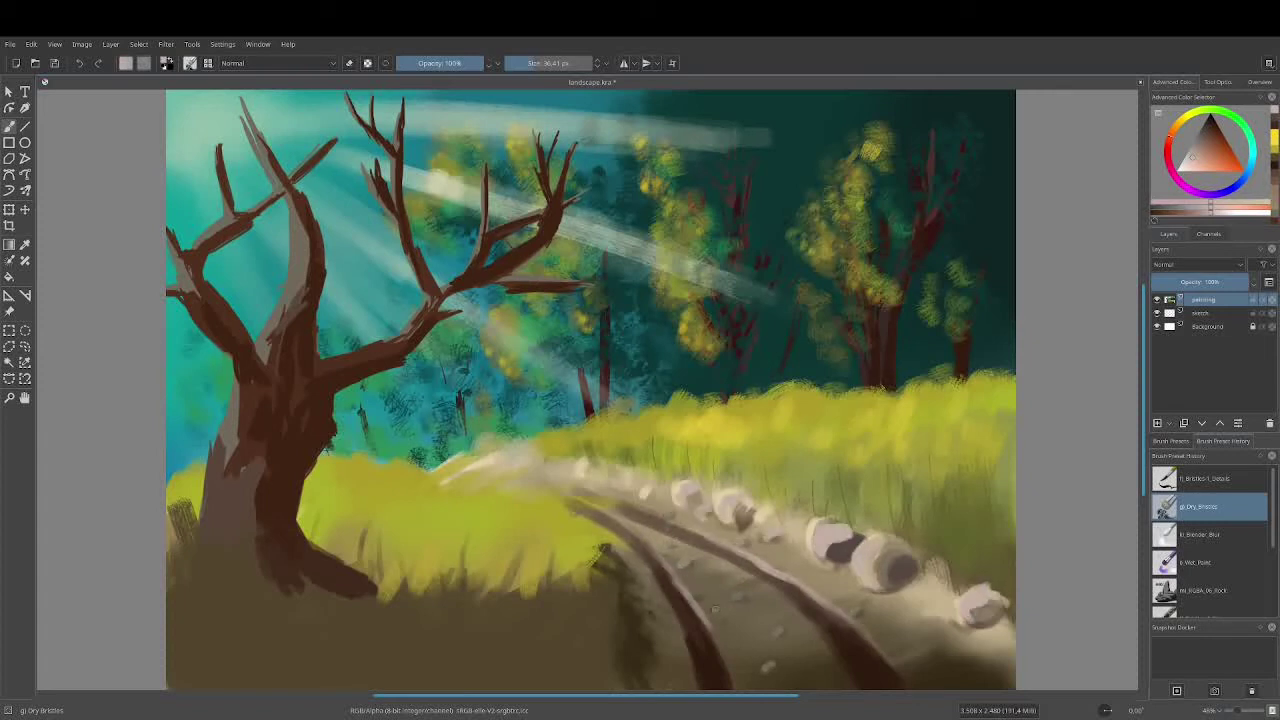
left_click_drag(672, 572, 714, 655)
With a lighter colour, highlight the big trunk's edges, its branches and the background tree trunks.
left_click_drag(1197, 171, 1188, 163)
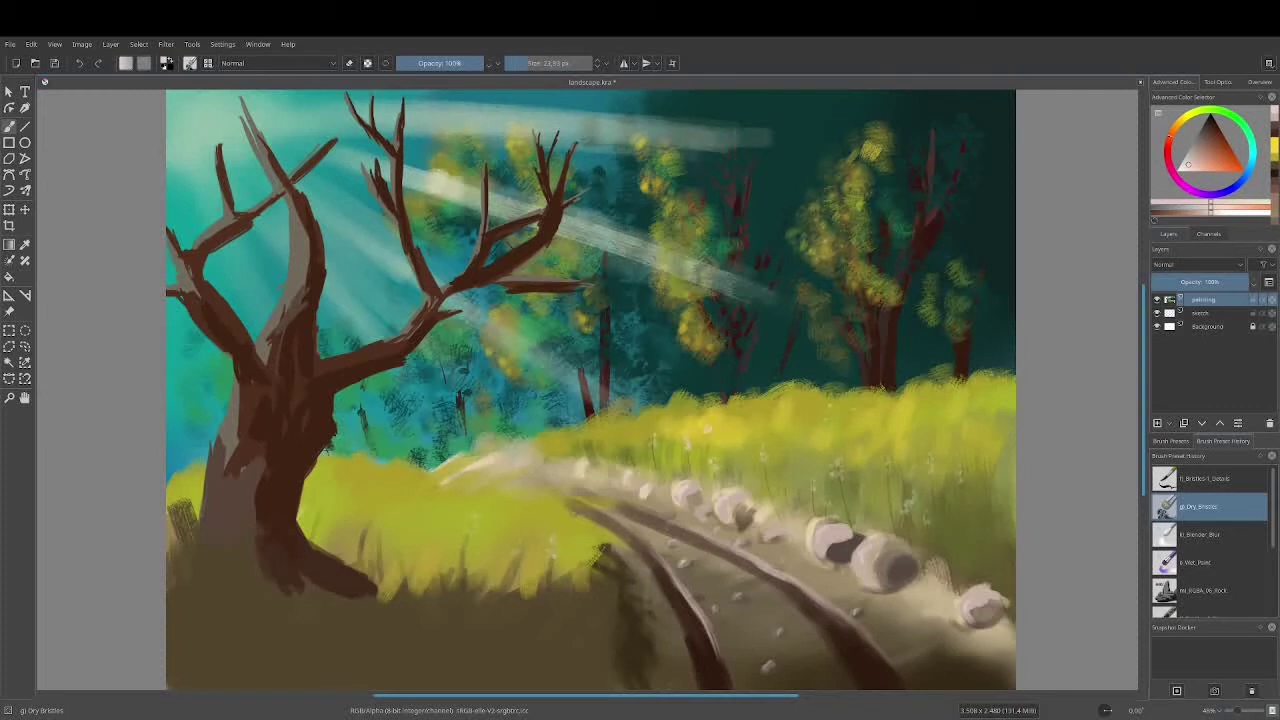
left_click_drag(240, 372, 224, 458)
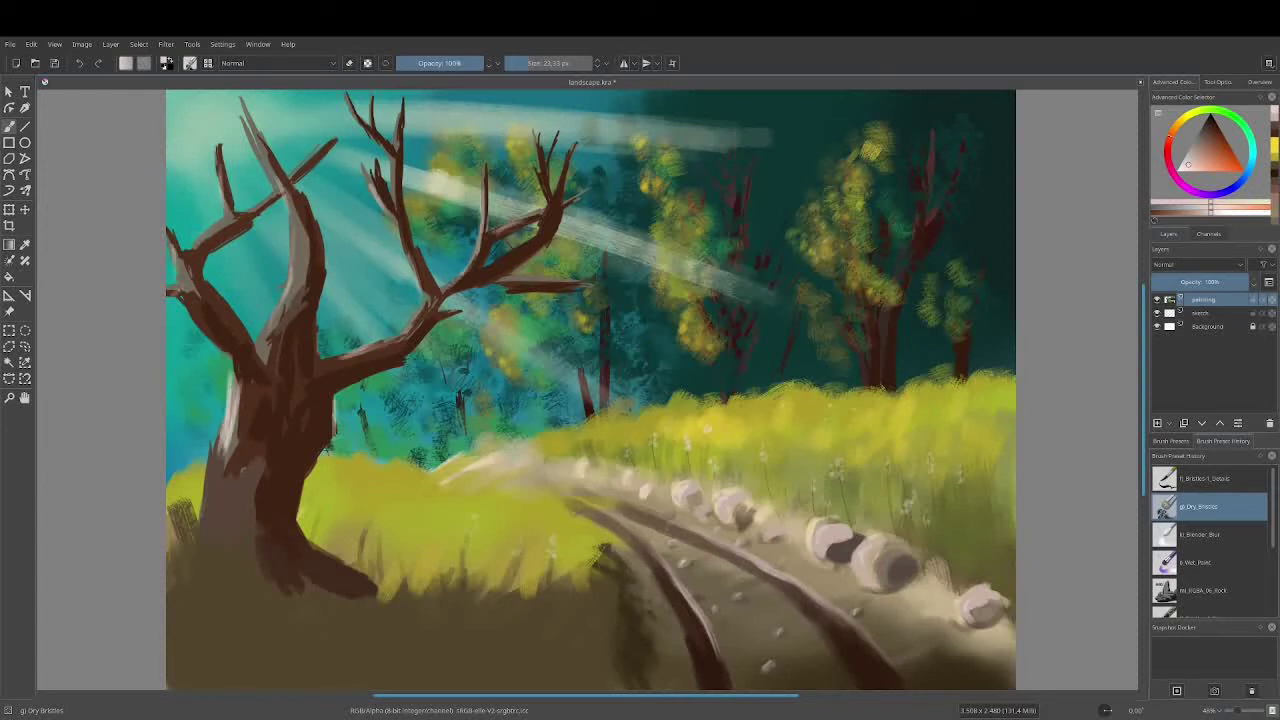
mouse_move(336, 404)
left_mouse_down()
mouse_move(298, 540)
mouse_move(470, 290)
left_mouse_up()
mouse_move(600, 312)
left_mouse_down()
mouse_move(602, 412)
mouse_move(582, 420)
left_mouse_up()
left_click_drag(872, 324, 856, 382)
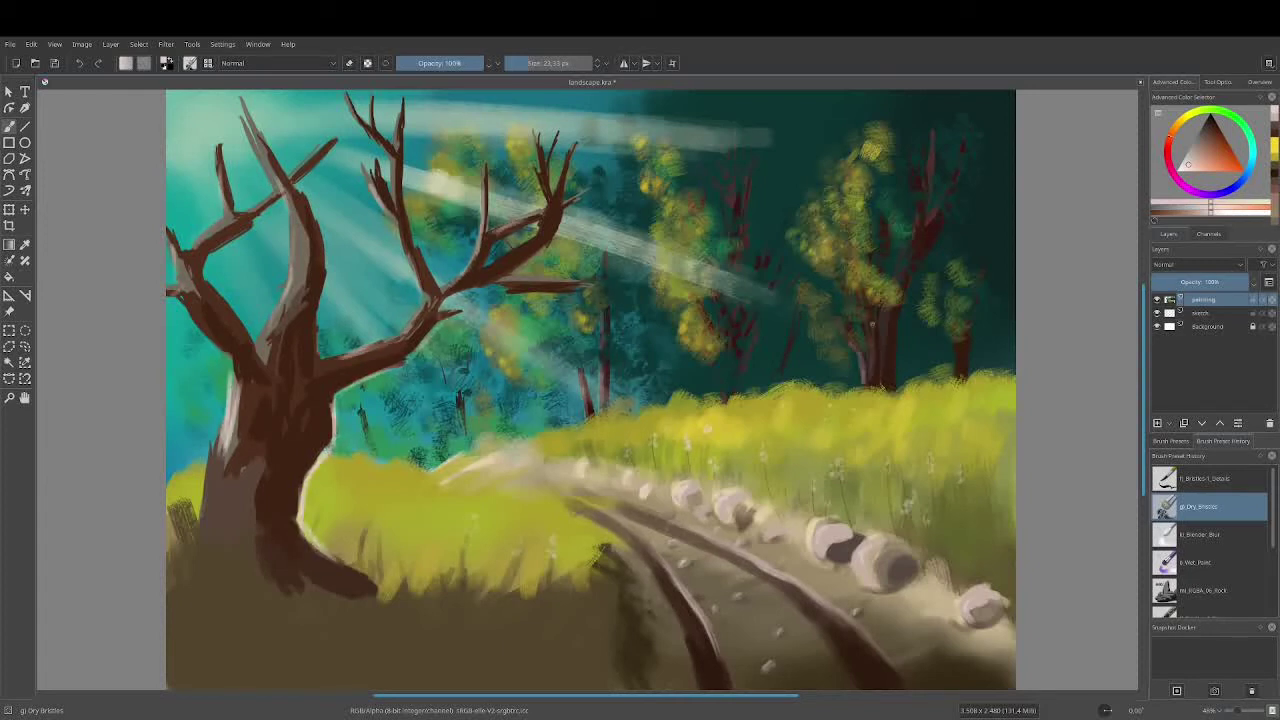
left_click_drag(866, 298, 862, 340)
left_click_drag(912, 176, 916, 246)
left_click_drag(930, 146, 932, 226)
left_click_drag(958, 344, 958, 374)
left_click_drag(718, 290, 702, 322)
left_click_drag(754, 258, 738, 220)
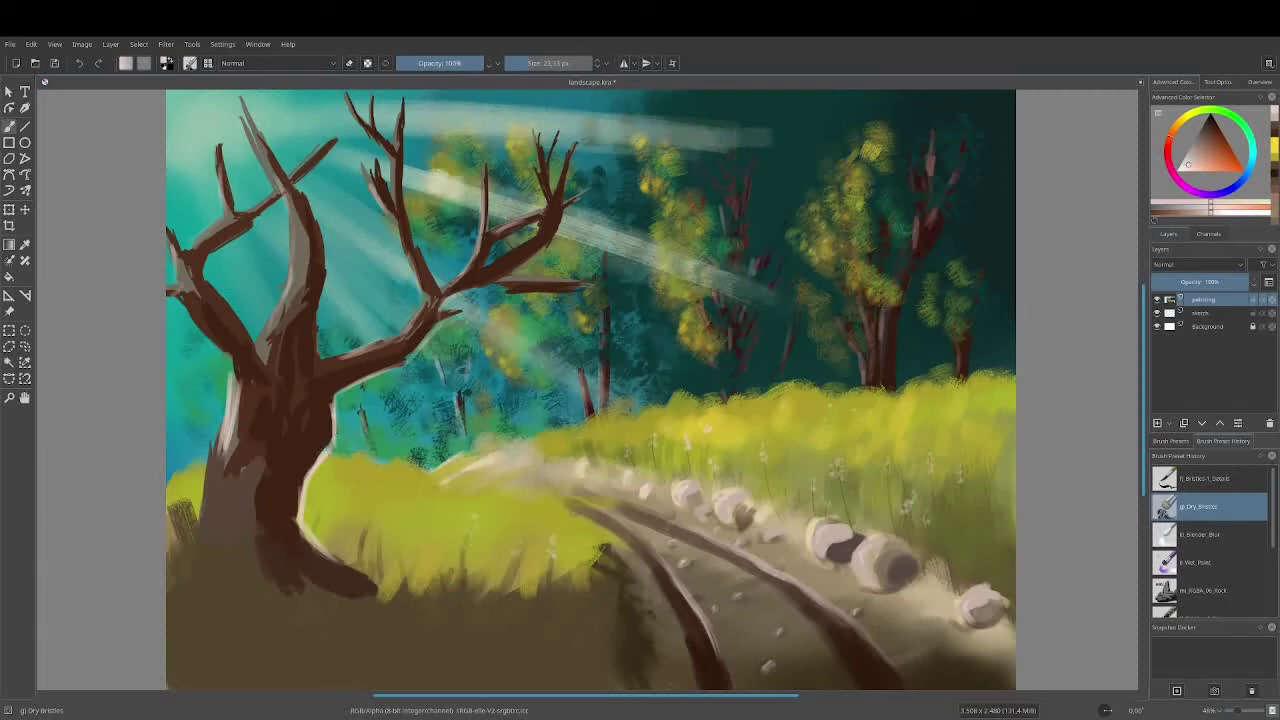
Sample the grass yellow and, with a ~46 px brush, paint yellow grass blades along the bank.
left_click(556, 516, "ctrl")
left_click_drag(554, 517, 614, 490)
left_click_drag(426, 528, 462, 498)
left_click_drag(484, 538, 518, 508)
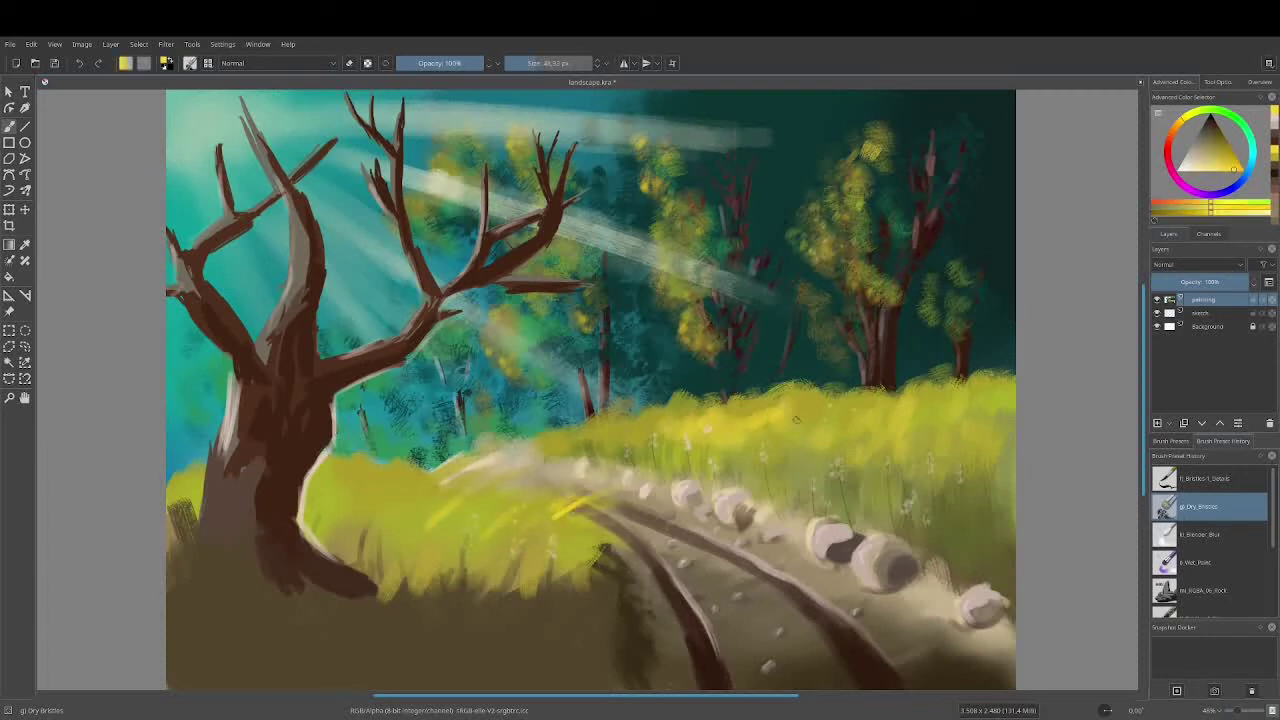
left_click_drag(744, 428, 800, 410)
left_click_drag(654, 296, 674, 274)
left_click_drag(178, 398, 196, 374)
left_click_drag(798, 250, 792, 228)
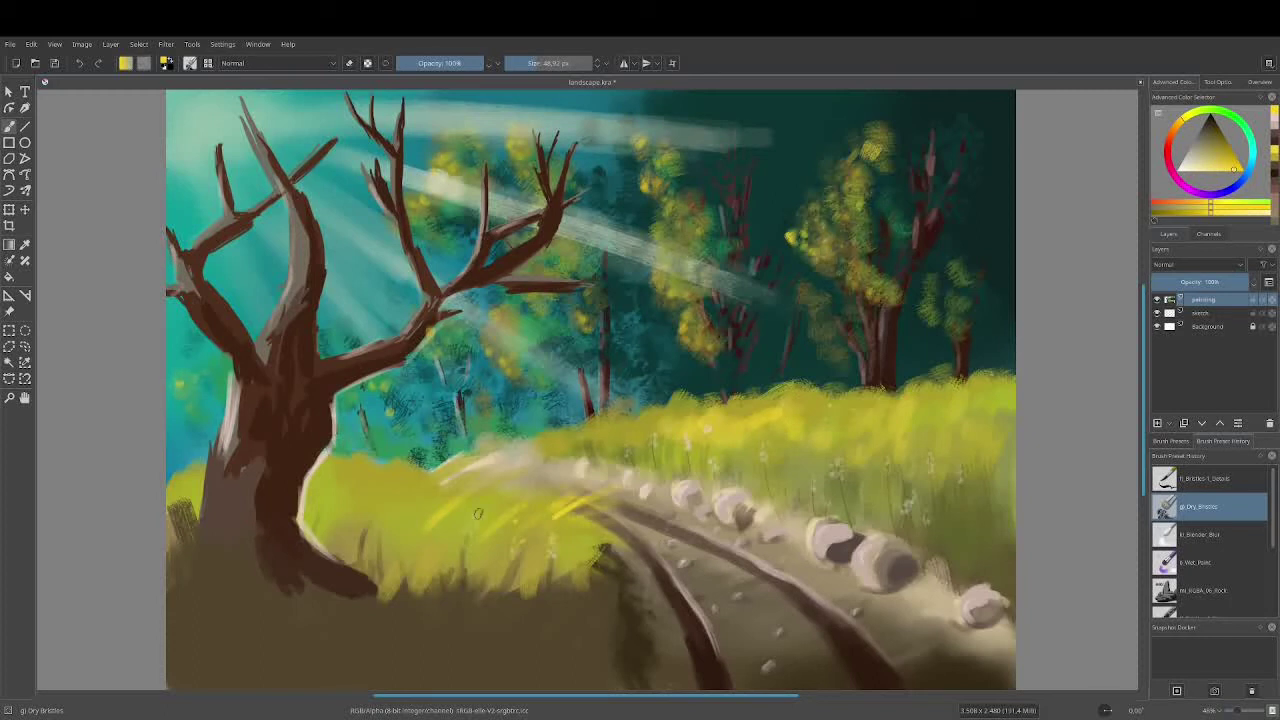
left_click_drag(478, 518, 490, 494)
mouse_move(590, 520)
left_mouse_down()
mouse_move(628, 500)
mouse_move(560, 508)
left_mouse_up()
left_click_drag(538, 620, 530, 585)
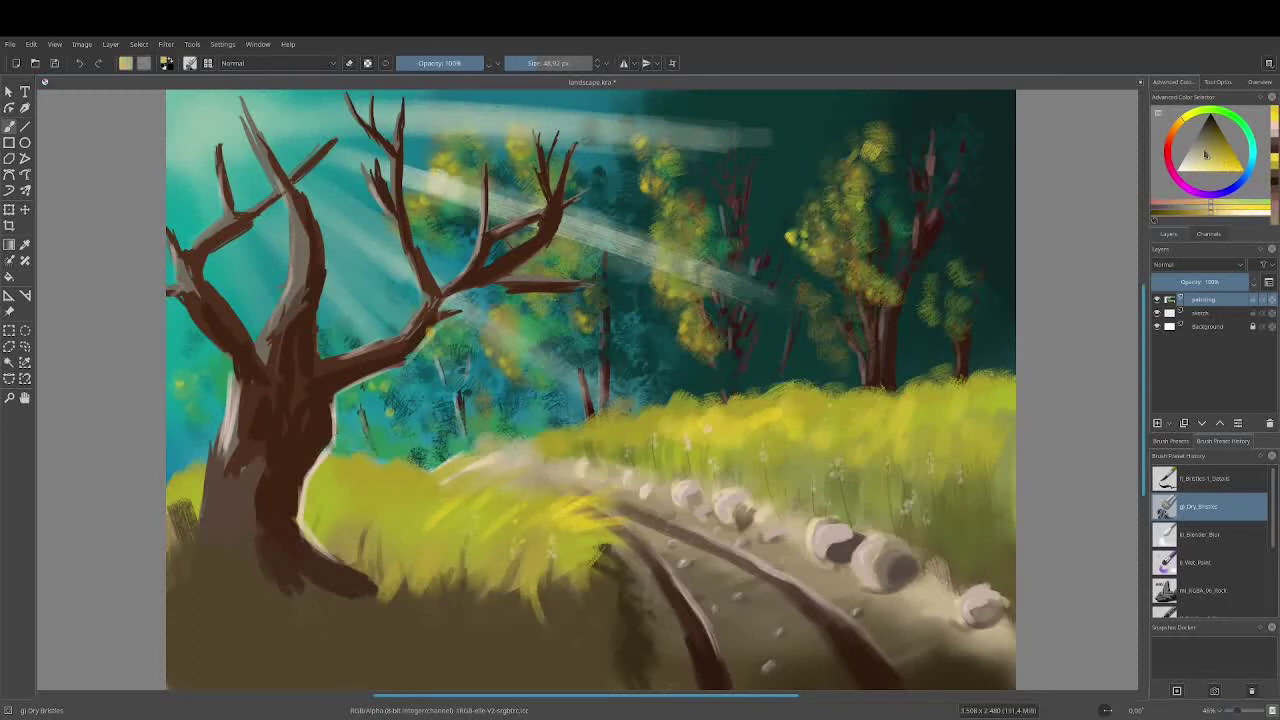
Dab orange-tan leaves onto the right tree and add faint dark-red branches to the right-middle tree.
left_click(838, 196, "ctrl")
mouse_move(834, 206)
left_mouse_down()
mouse_move(842, 186)
mouse_move(868, 190)
left_mouse_up()
left_click_drag(880, 302, 886, 284)
left_click_drag(920, 326, 944, 290)
left_click_drag(942, 330, 952, 264)
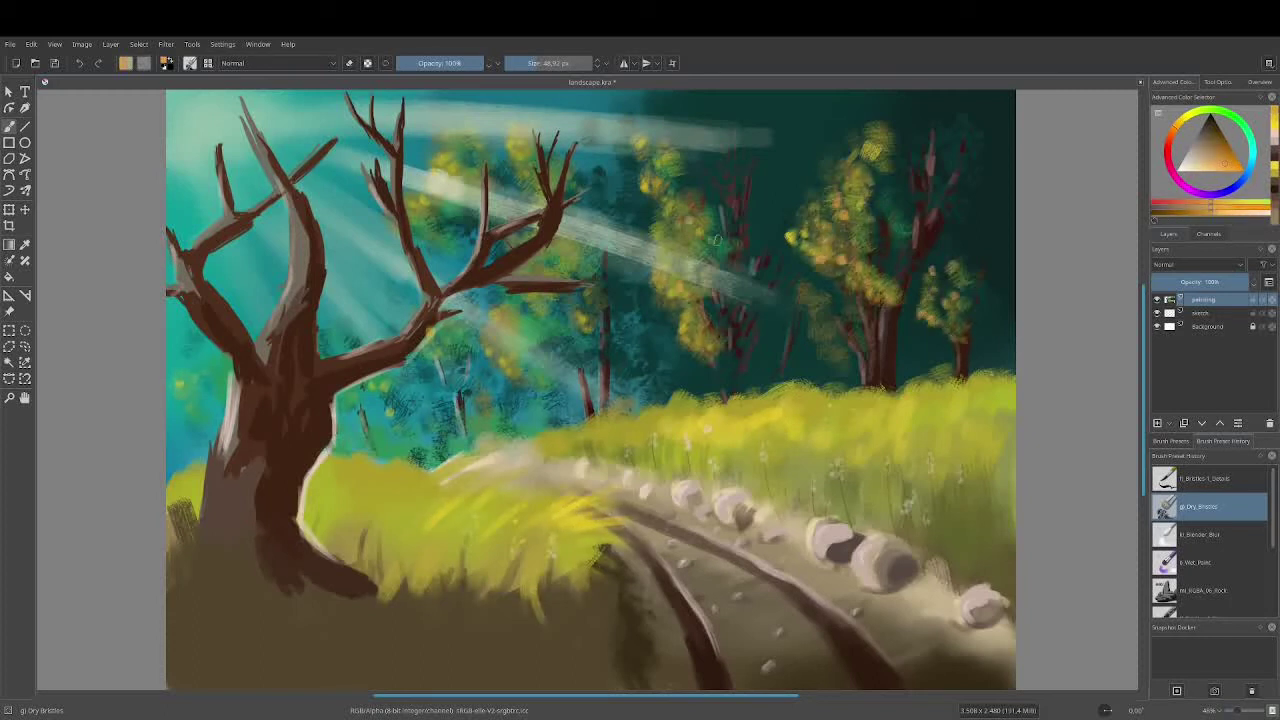
left_click_drag(750, 212, 748, 158)
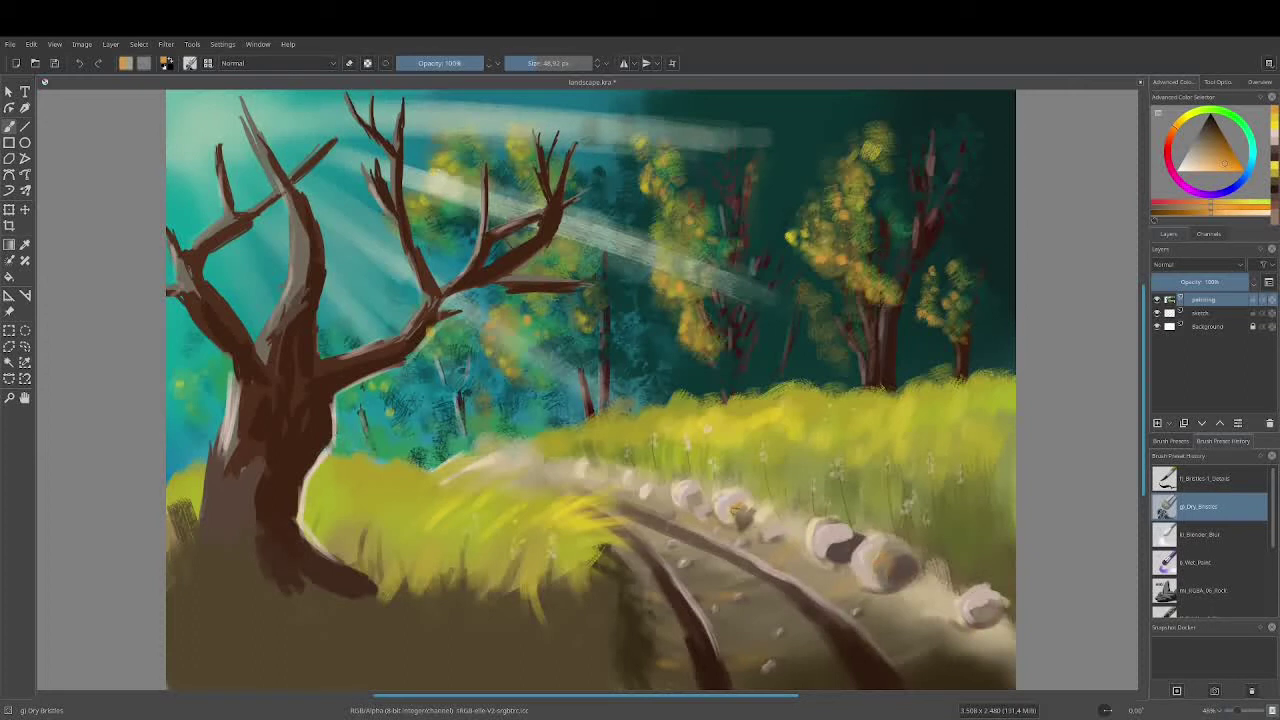
Shade the two rocks along the path in greyish brown.
left_click(823, 568, "ctrl")
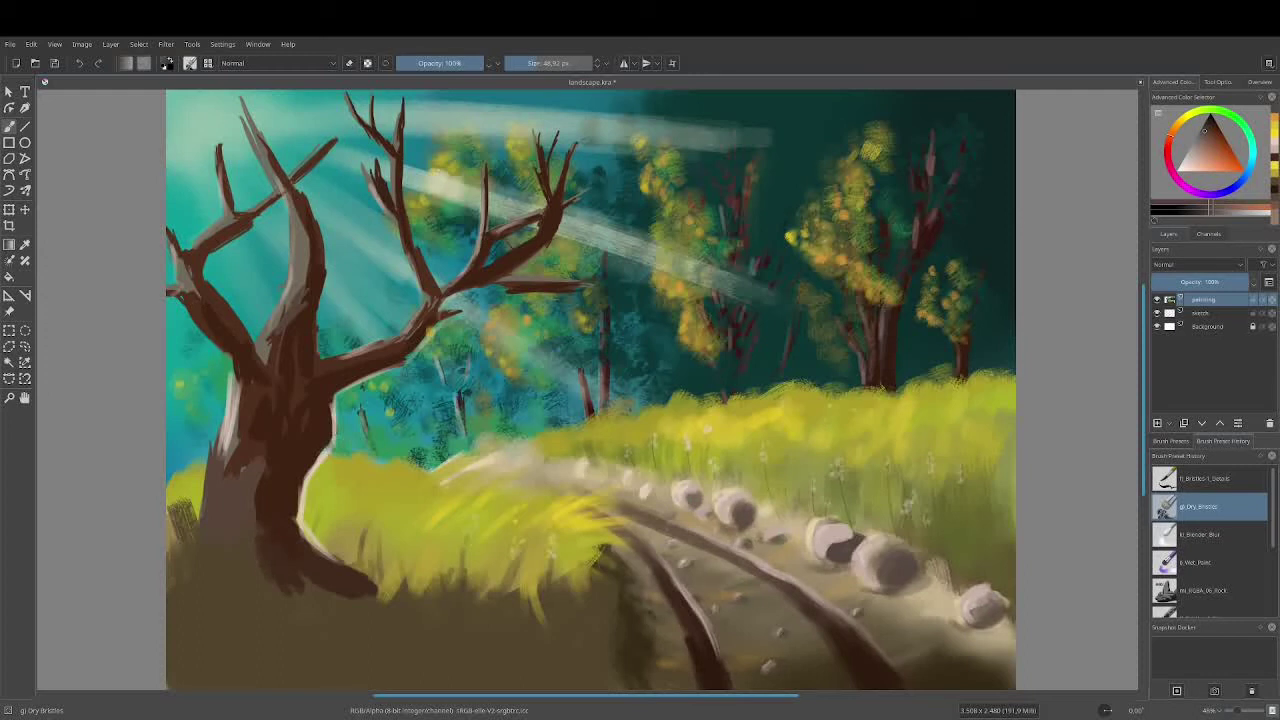
left_click_drag(588, 464, 604, 474)
left_click_drag(735, 500, 768, 518)
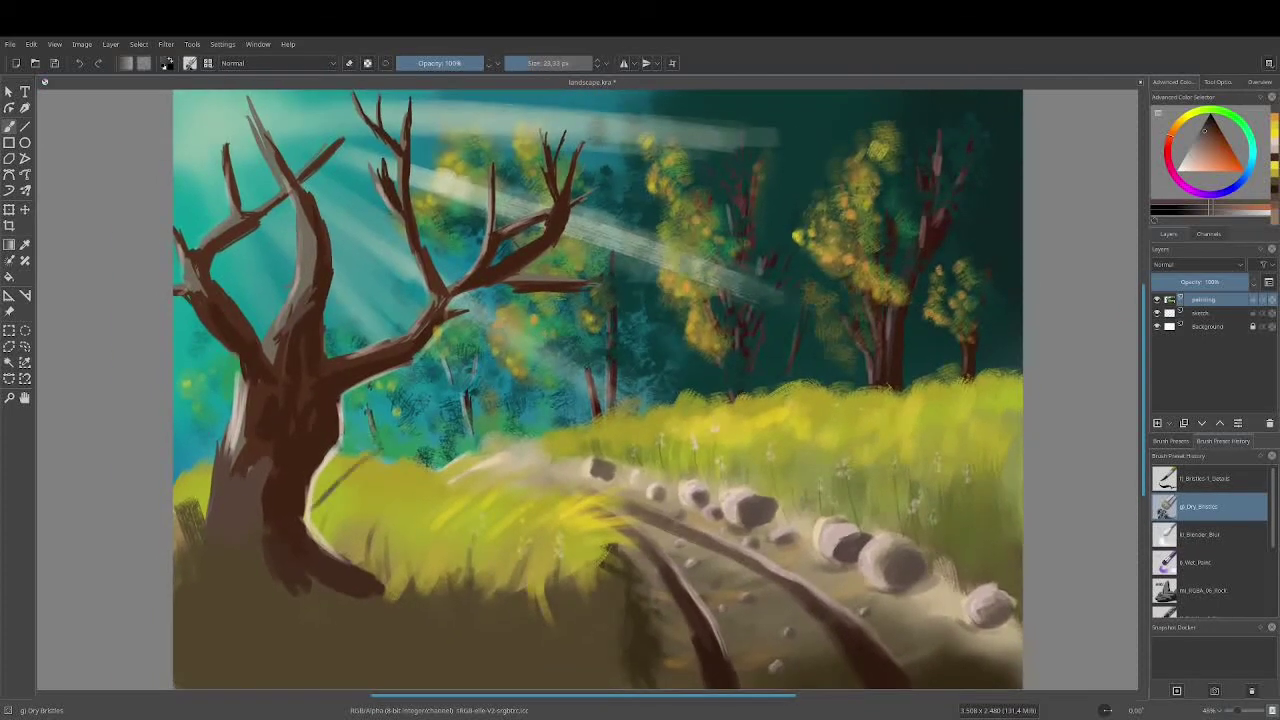
With the fine detail bristle brush, paint thin dark twigs along and left of the trunk.
key("slash")
mouse_move(312, 520)
left_mouse_down()
mouse_move(372, 448)
mouse_move(424, 422)
left_mouse_up()
left_click_drag(312, 524, 378, 452)
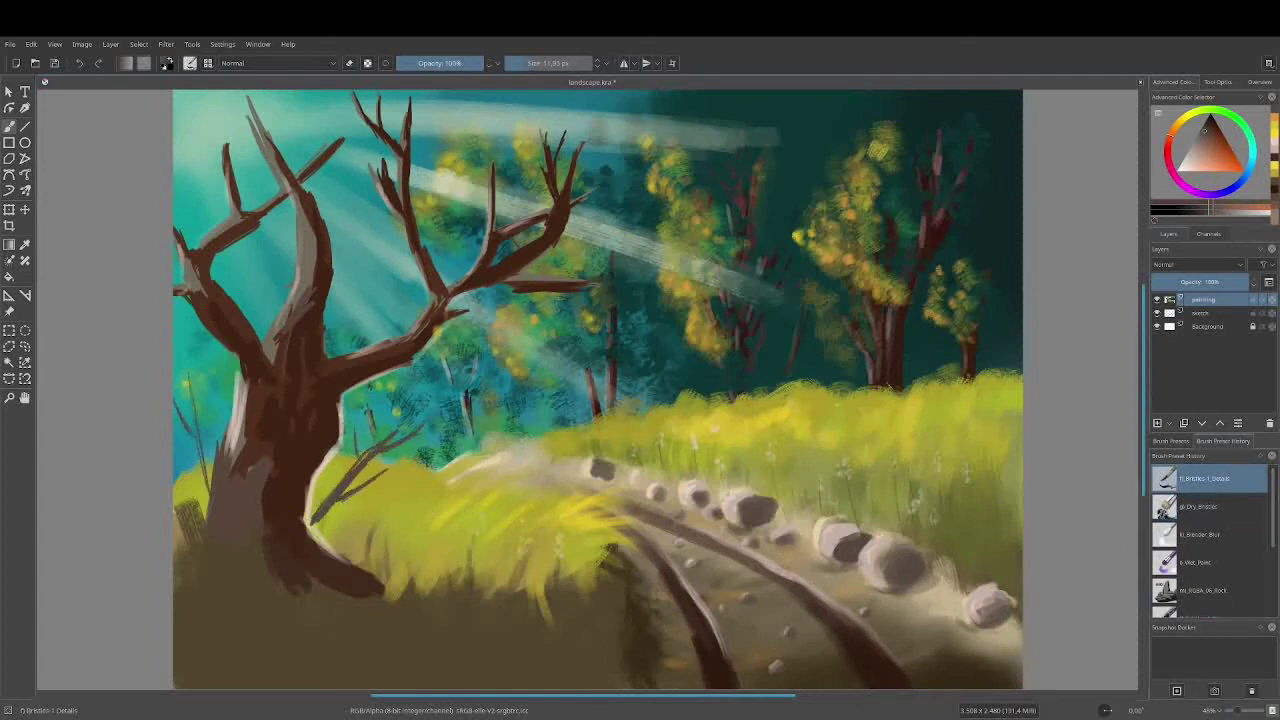
left_click_drag(208, 456, 216, 386)
left_click_drag(208, 490, 178, 380)
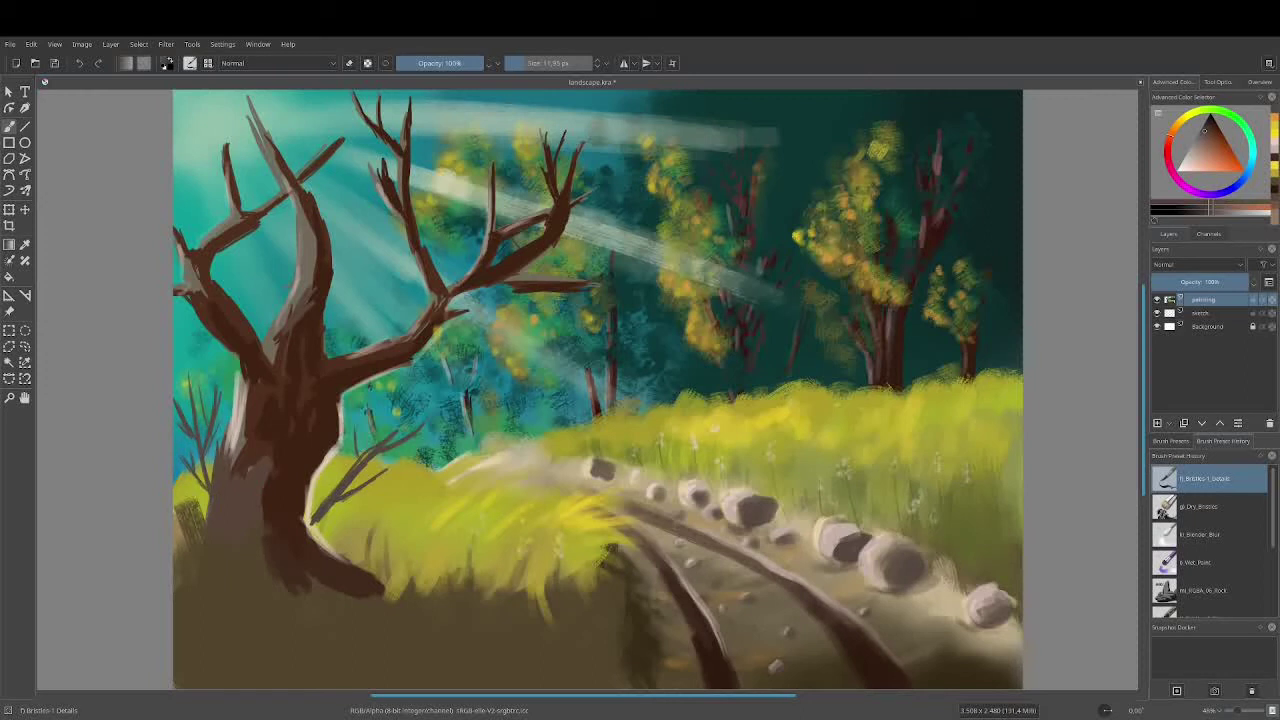
Draw a bare branching shrub in the right grass with dark grass blades around it.
left_click_drag(886, 528, 858, 446)
left_click_drag(864, 464, 806, 414)
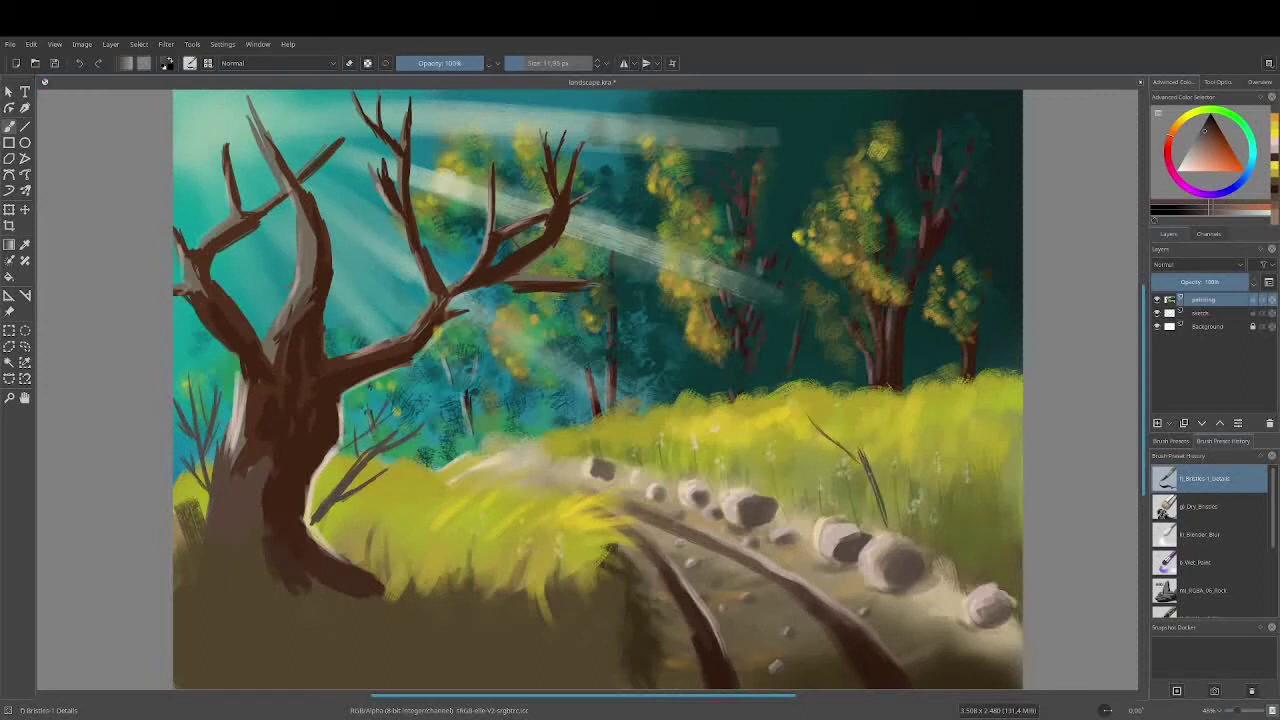
left_click_drag(896, 536, 868, 460)
left_click_drag(864, 466, 806, 414)
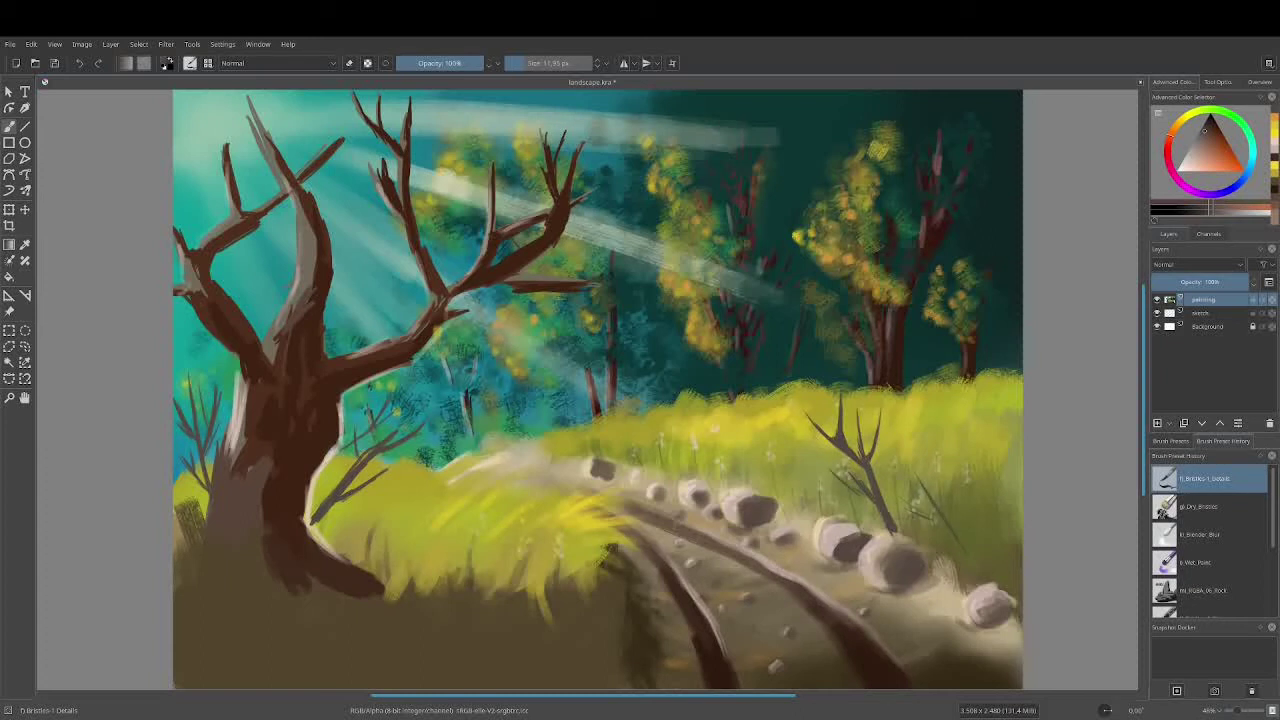
left_click_drag(896, 510, 944, 498)
left_click_drag(942, 504, 940, 450)
left_click_drag(934, 530, 910, 430)
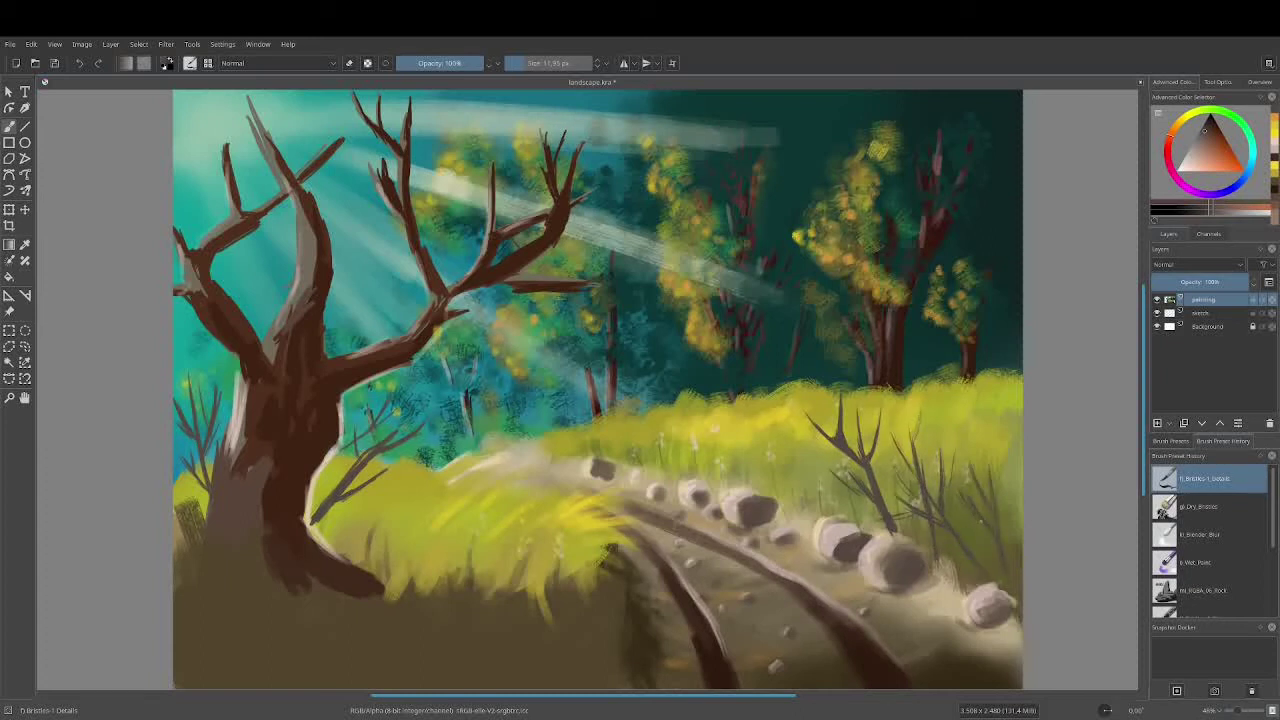
left_click_drag(970, 510, 956, 488)
left_click_drag(982, 510, 978, 452)
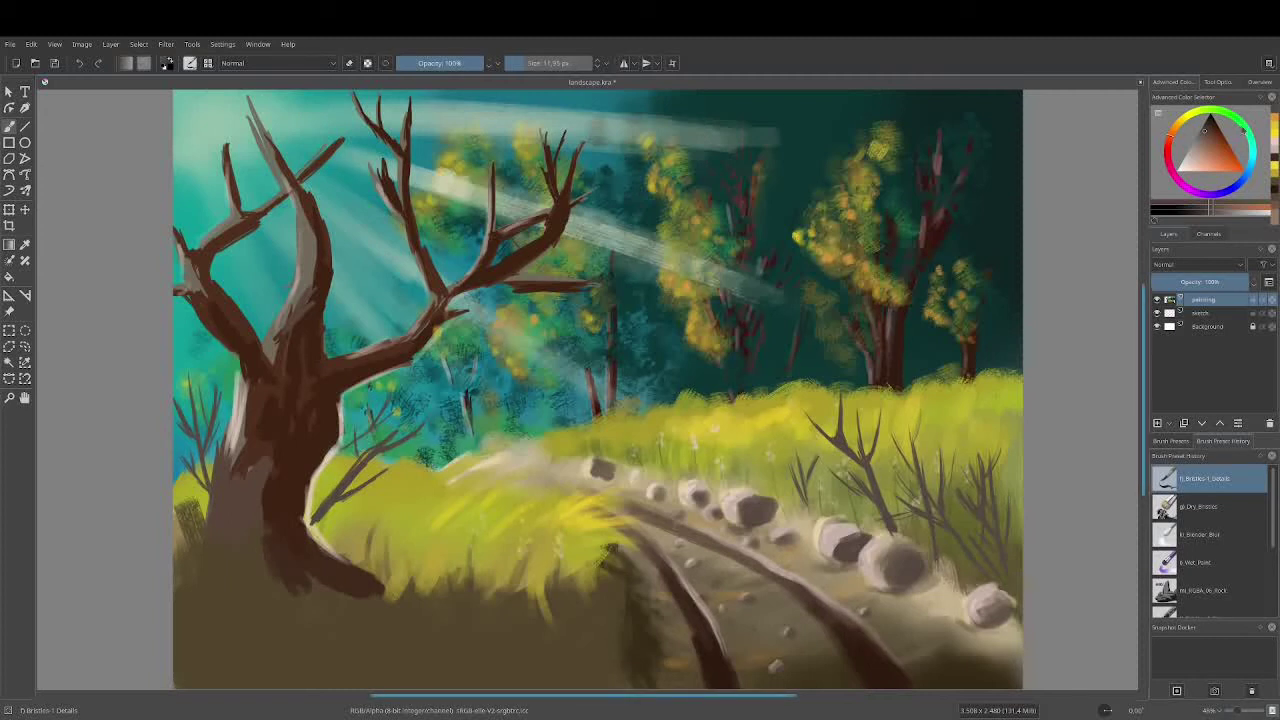
Dab teal foliage with Dry_Bristles over the right-hand, middle and left-centre trees.
left_click(1225, 152)
left_click(1198, 506)
mouse_move(885, 185)
left_mouse_down()
mouse_move(943, 143)
mouse_move(991, 271)
left_mouse_up()
mouse_move(1000, 160)
left_mouse_down()
mouse_move(742, 225)
mouse_move(766, 140)
left_mouse_up()
left_click_drag(460, 250, 505, 175)
left_click_drag(560, 340, 640, 330)
Dab teal and yellow-green light on the right tree and yellow atop the middle tree.
left_click_drag(860, 200, 906, 222)
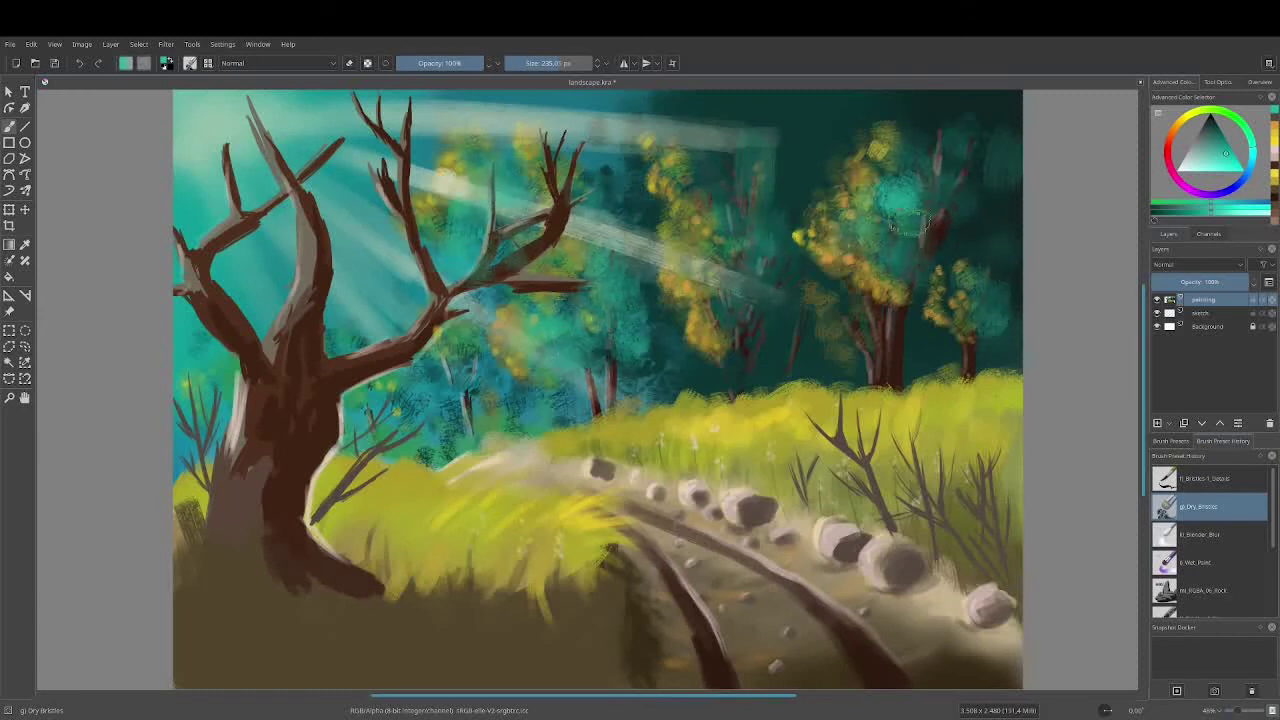
left_click(893, 230, "ctrl")
left_click_drag(880, 170, 940, 260)
left_click_drag(885, 170, 860, 280)
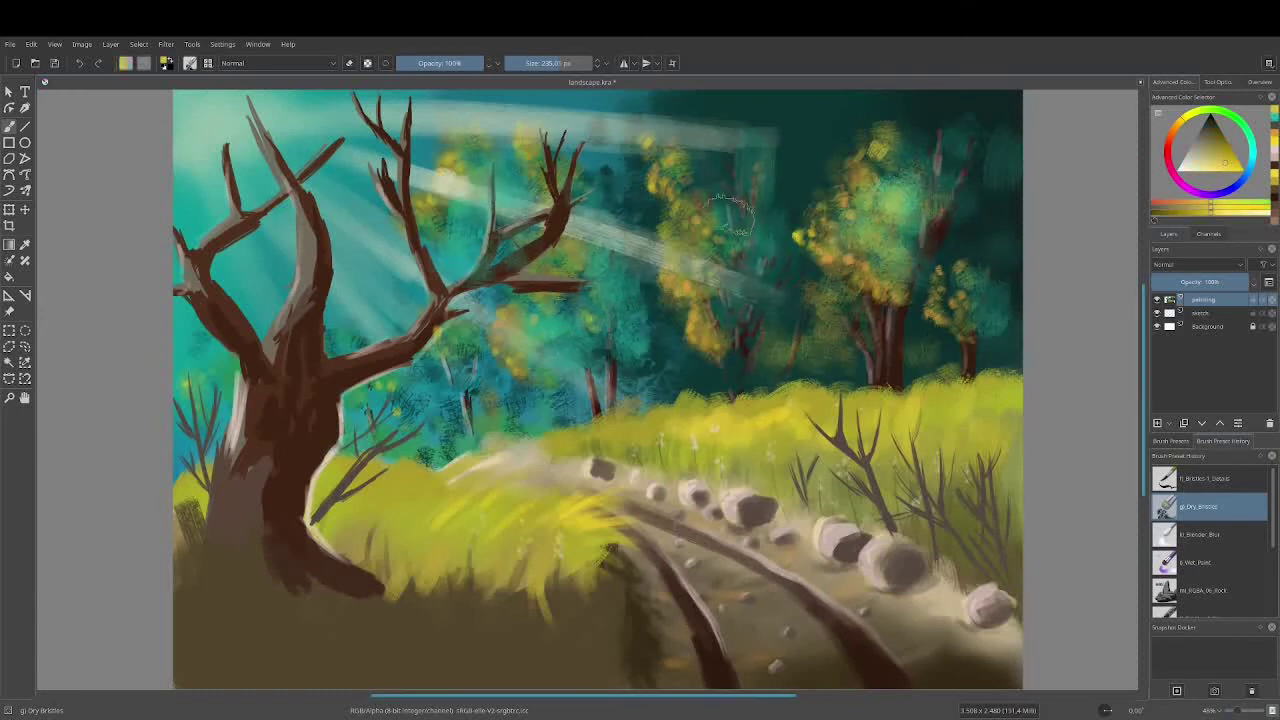
left_click_drag(728, 178, 795, 105)
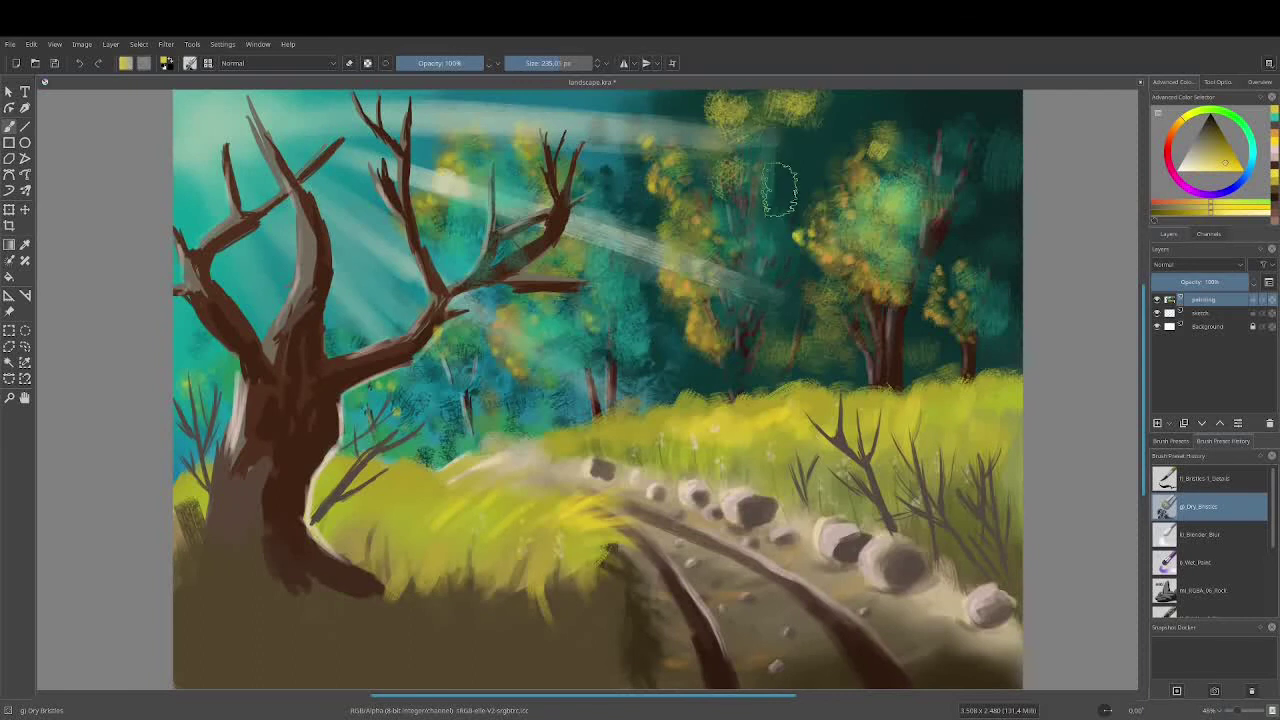
Paint tan-brown strokes among the upper branches, then orange and green leaves on the big tree.
left_click(755, 310, "ctrl")
left_click_drag(540, 175, 560, 115)
left_click_drag(575, 235, 585, 190)
left_click_drag(530, 225, 545, 205)
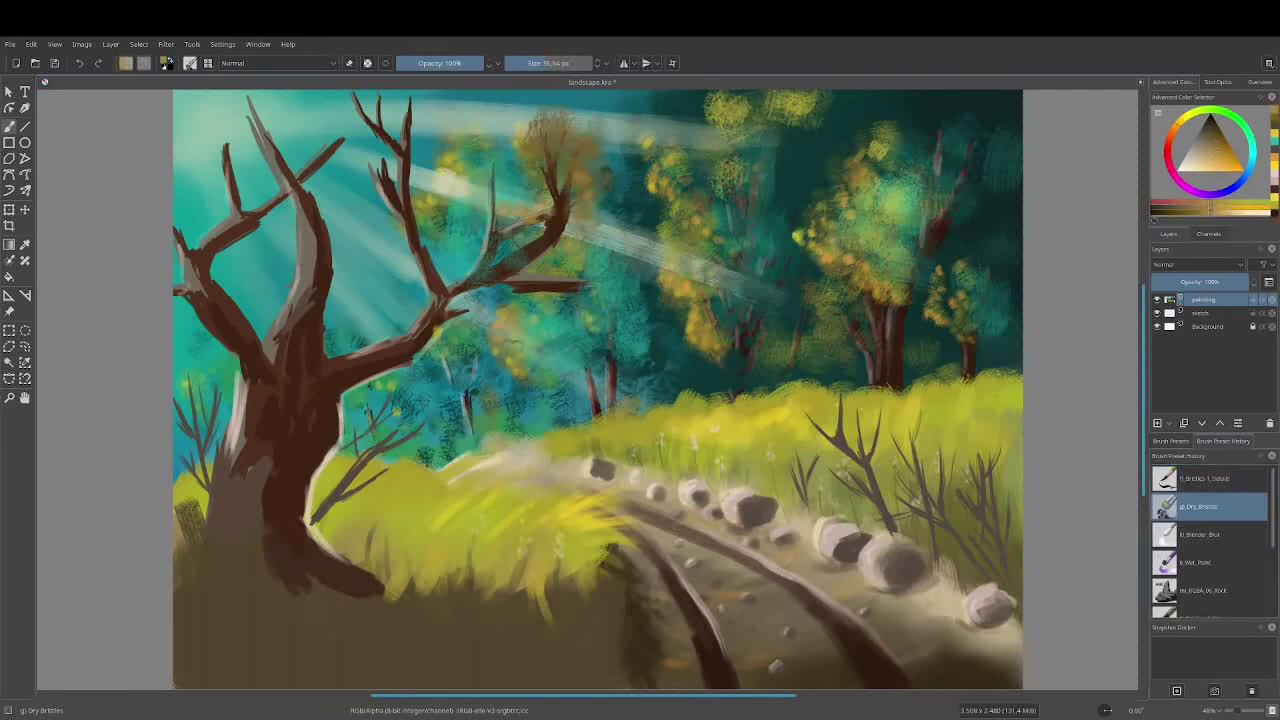
left_click_drag(440, 365, 465, 330)
left_click_drag(495, 250, 555, 288)
left_click_drag(360, 100, 400, 215)
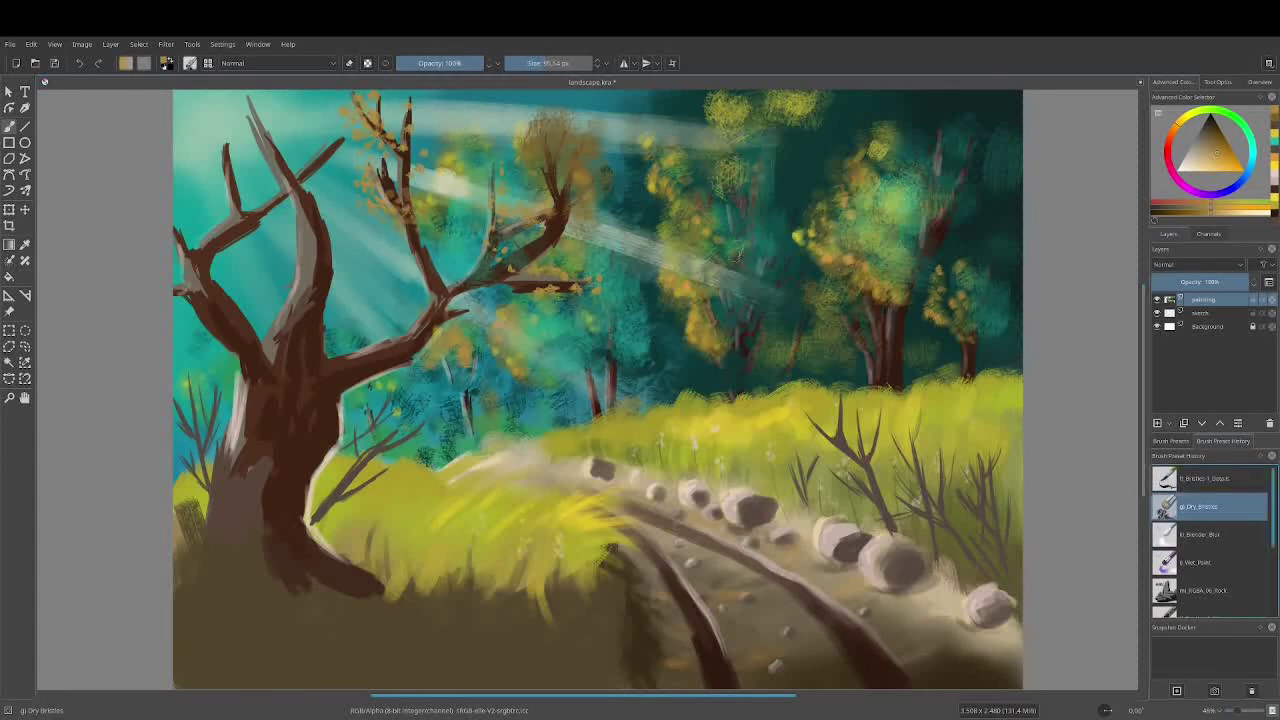
left_click_drag(556, 180, 558, 145)
left_click_drag(440, 345, 450, 298)
left_click_drag(292, 195, 335, 128)
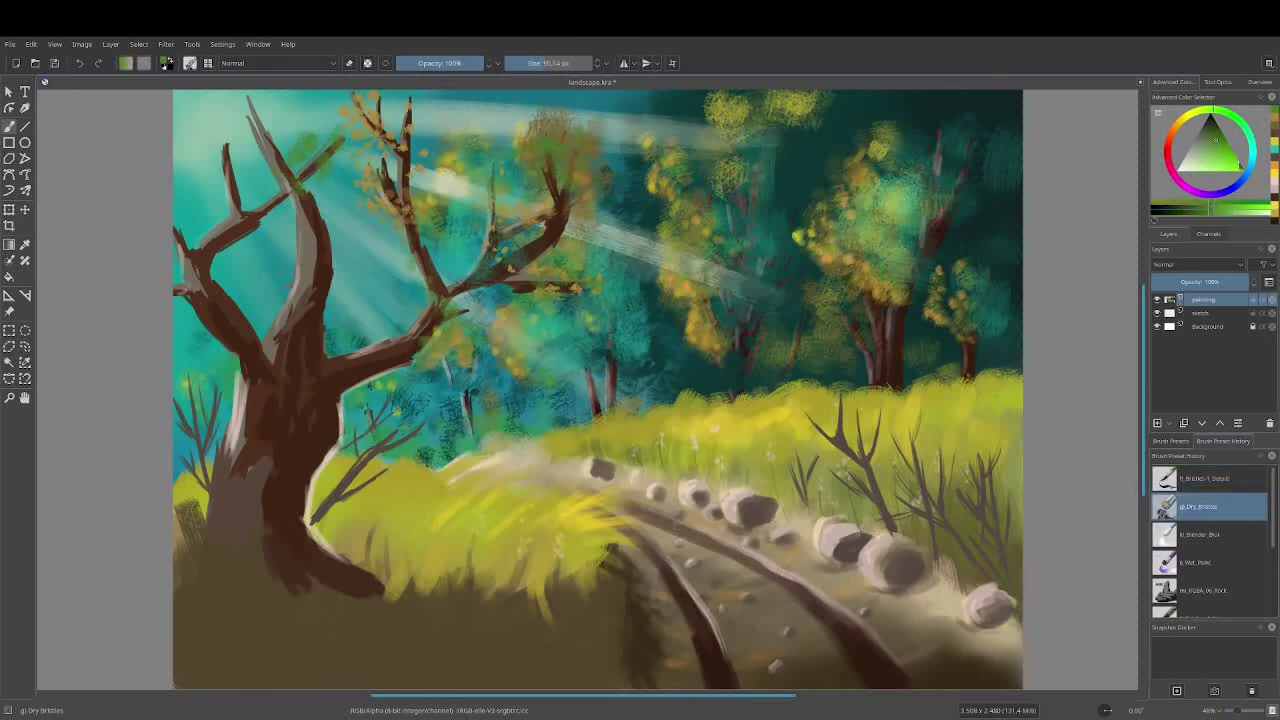
With a ~165 px brush, cover the big tree's branches and the left sky with dark green foliage.
left_click_drag(208, 165, 318, 148)
key("bracketright")
key("bracketright")
key("bracketright")
left_click_drag(240, 170, 200, 235)
left_click_drag(255, 110, 400, 115)
mouse_move(385, 200)
left_mouse_down()
mouse_move(340, 290)
mouse_move(390, 110)
left_mouse_up()
left_click_drag(425, 175, 435, 255)
left_click_drag(480, 150, 545, 205)
left_click_drag(450, 250, 470, 340)
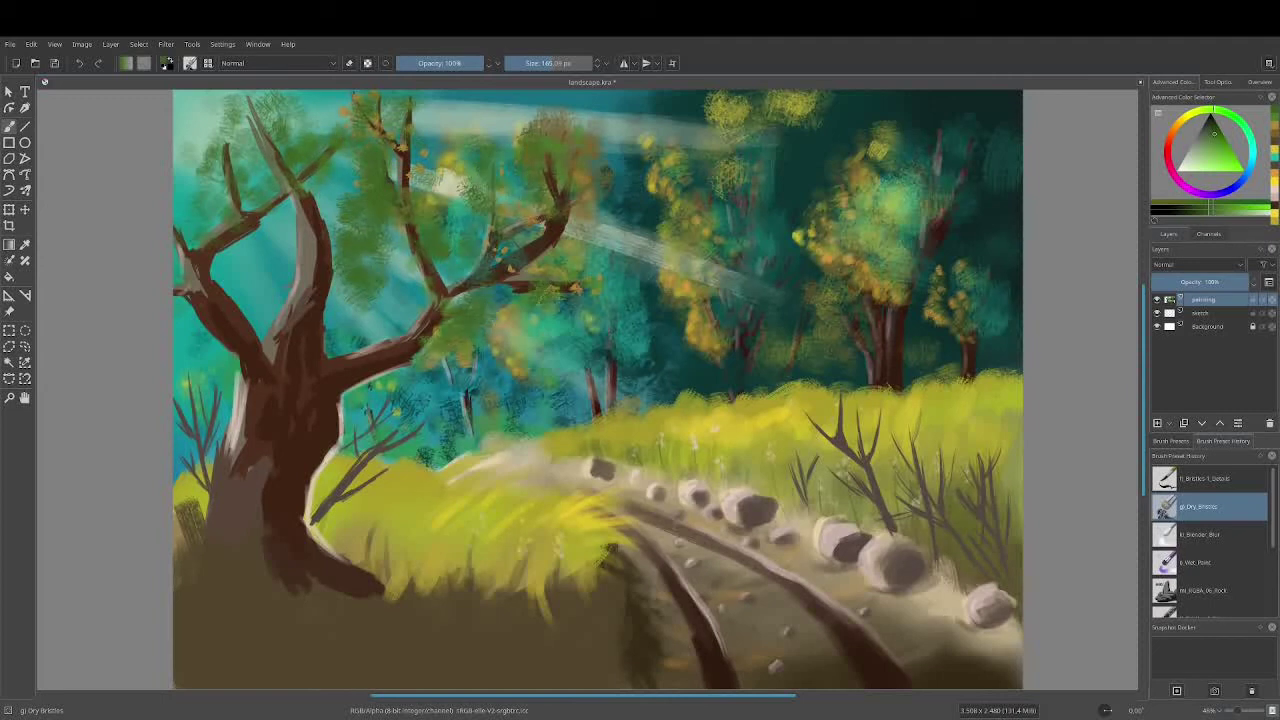
left_click_drag(600, 255, 555, 305)
Add brown dabs and olive-brown leaves over the big tree's crown.
mouse_move(580, 115)
left_mouse_down()
mouse_move(590, 310)
mouse_move(490, 320)
mouse_move(470, 350)
left_mouse_up()
left_click_drag(390, 240, 365, 120)
left_click_drag(510, 165, 465, 212)
left_click_drag(295, 100, 195, 180)
left_click_drag(290, 205, 180, 285)
left_click_drag(200, 350, 364, 277)
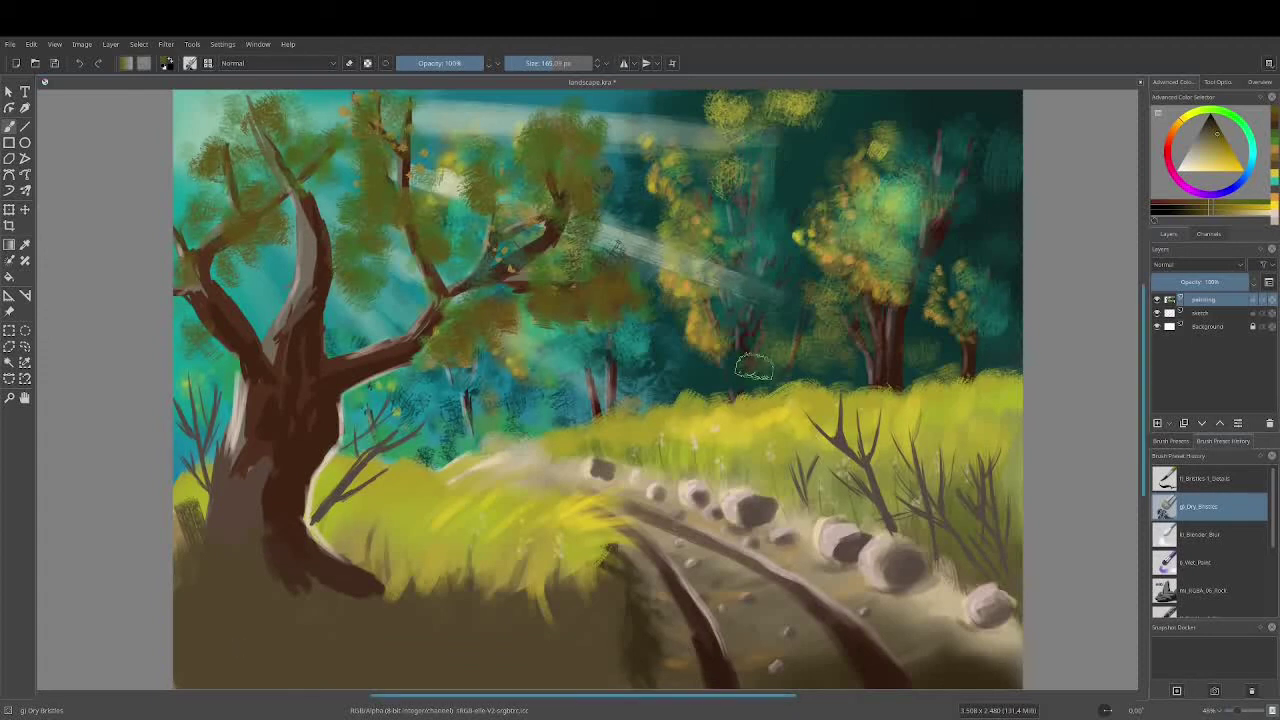
Dot small olive-yellow highlights across the big tree's foliage.
left_click(585, 202, "ctrl")
left_click(480, 211)
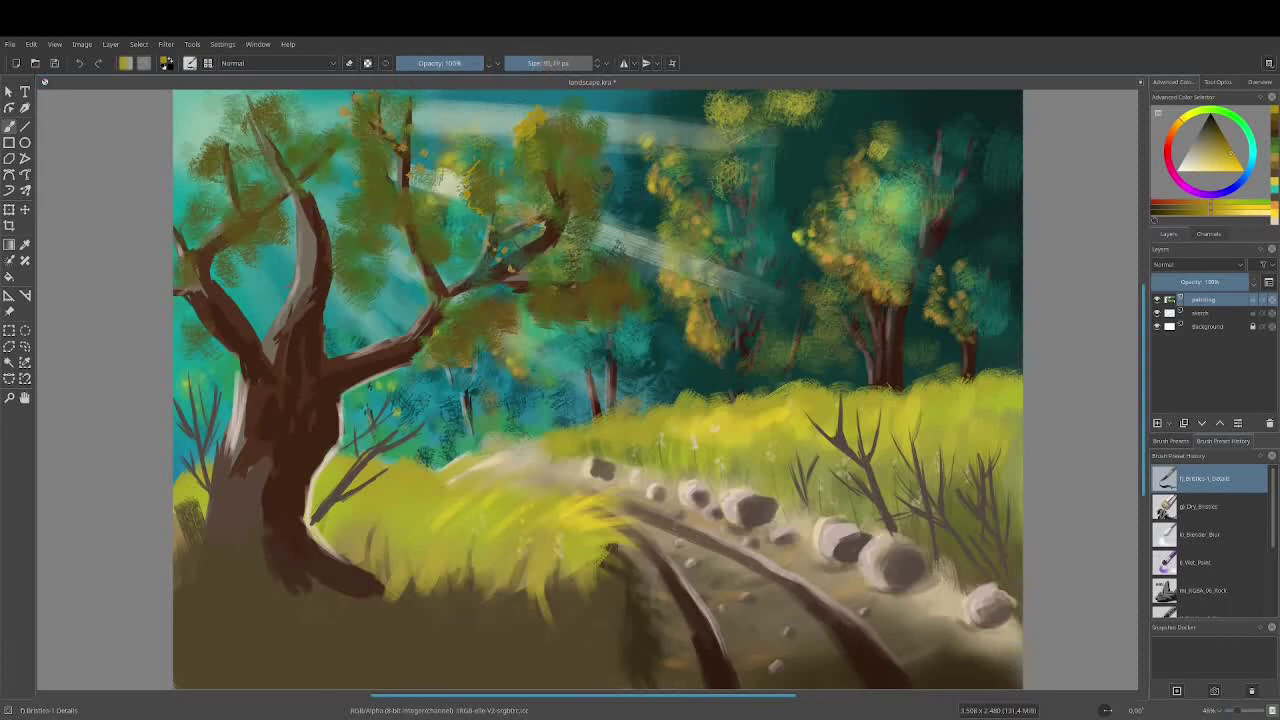
left_click(362, 144)
left_click(376, 212)
left_click(542, 294)
left_click(474, 308)
left_click(604, 276)
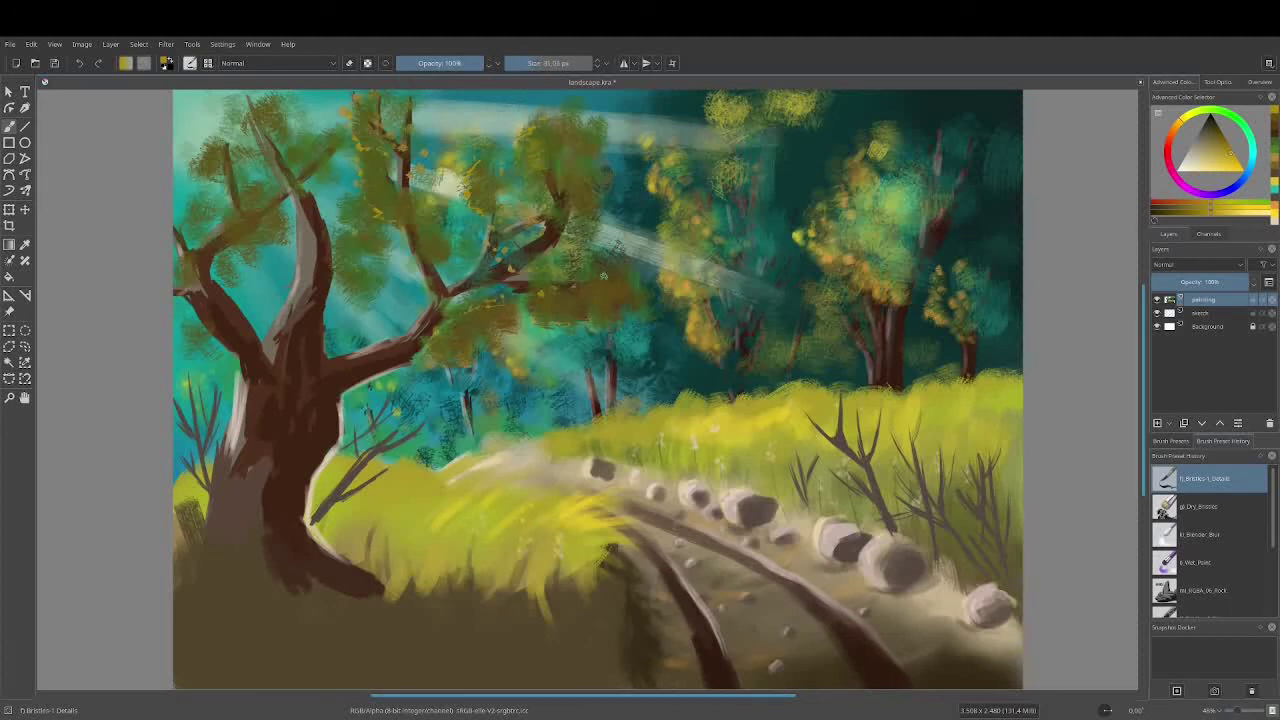
With the broad dry bristle brush, paint yellow grass in the bottom-left corner, finishing at ~44 px.
key("slash")
left_click_drag(195, 515, 395, 620)
left_click_drag(285, 570, 180, 660)
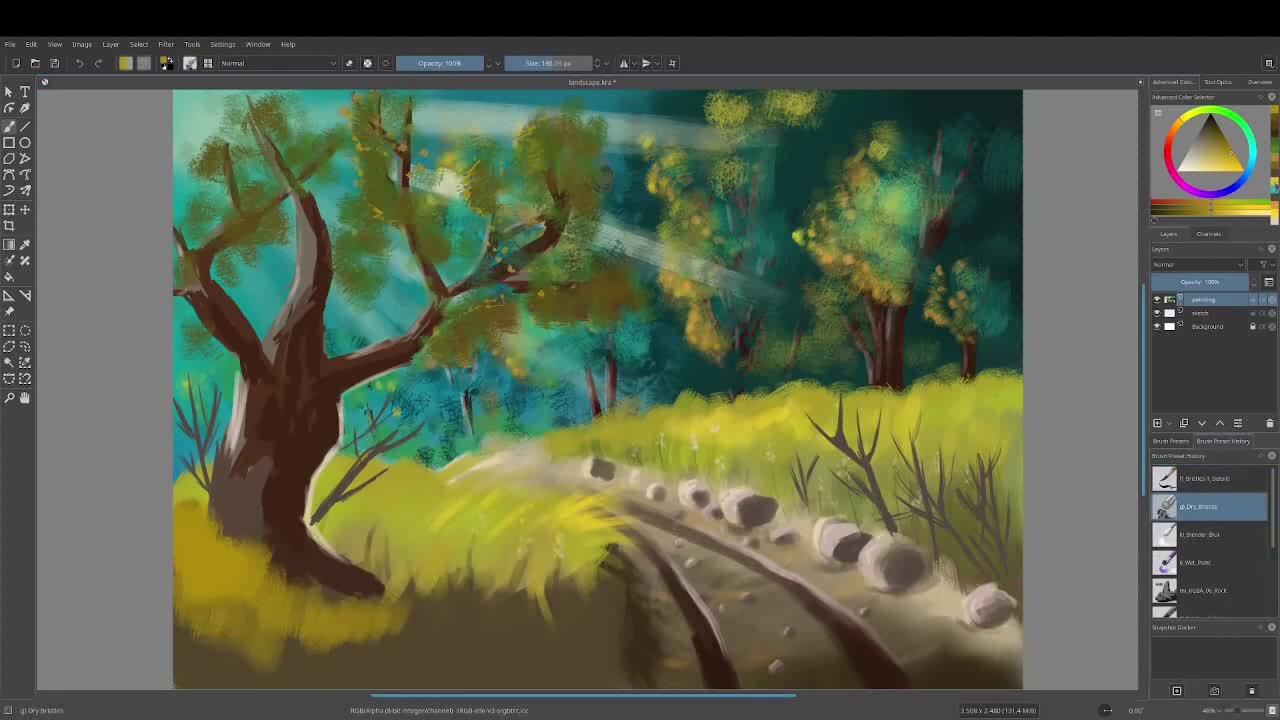
left_click_drag(285, 540, 185, 625)
key("bracketleft")
key("bracketleft")
key("bracketleft")
left_click_drag(290, 520, 235, 600)
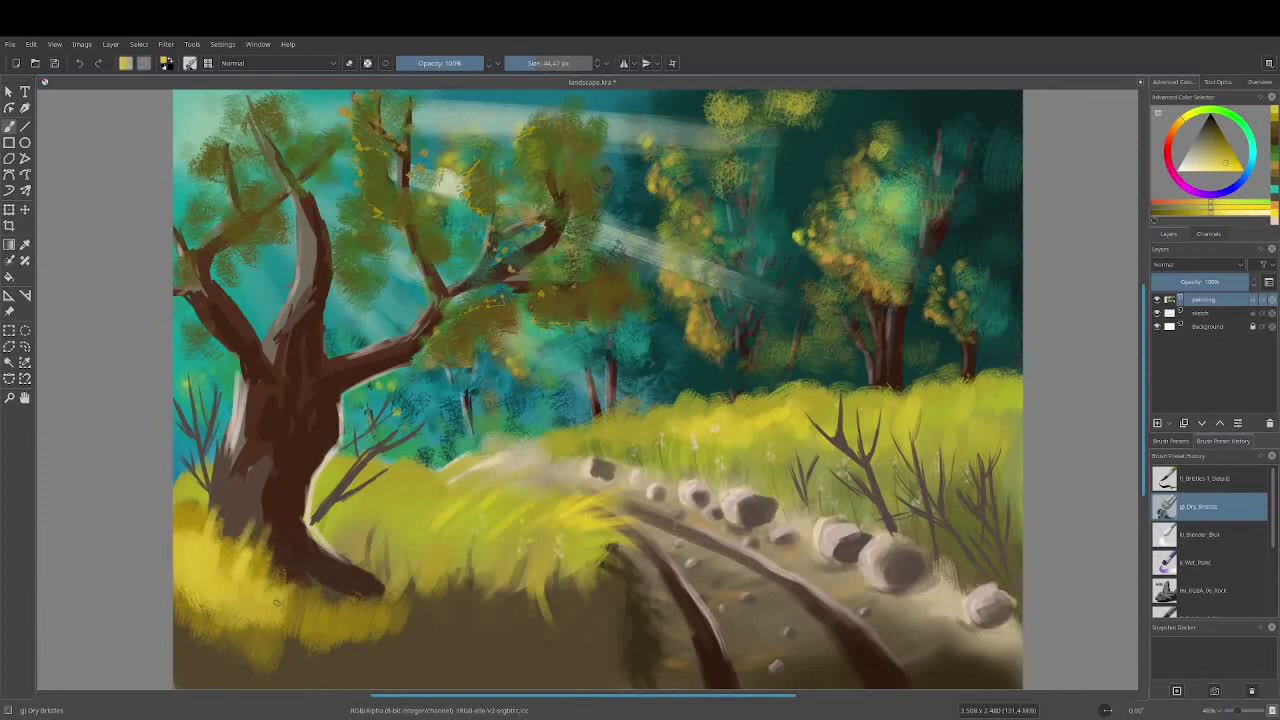
left_click_drag(250, 520, 315, 600)
Paint orange leaves over the bare right-hand bushes, resizing the brush between 131 and 35 px.
left_click(1228, 152)
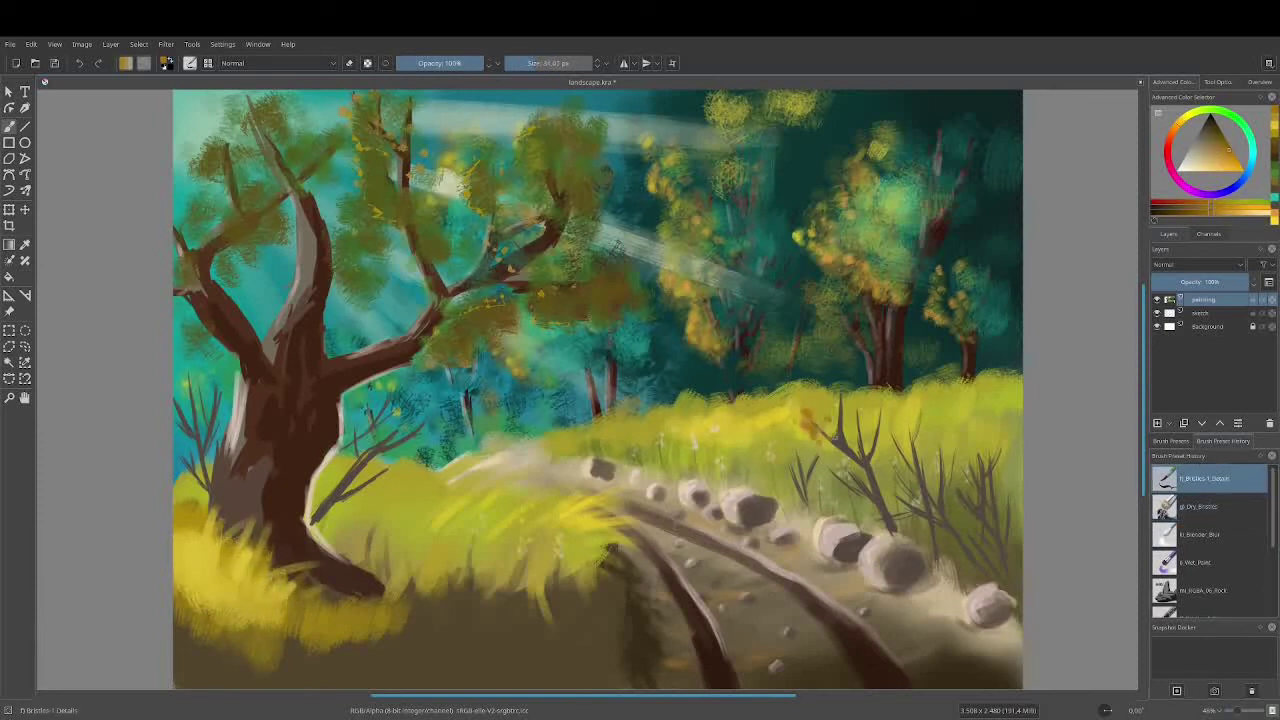
left_click_drag(834, 436, 850, 452)
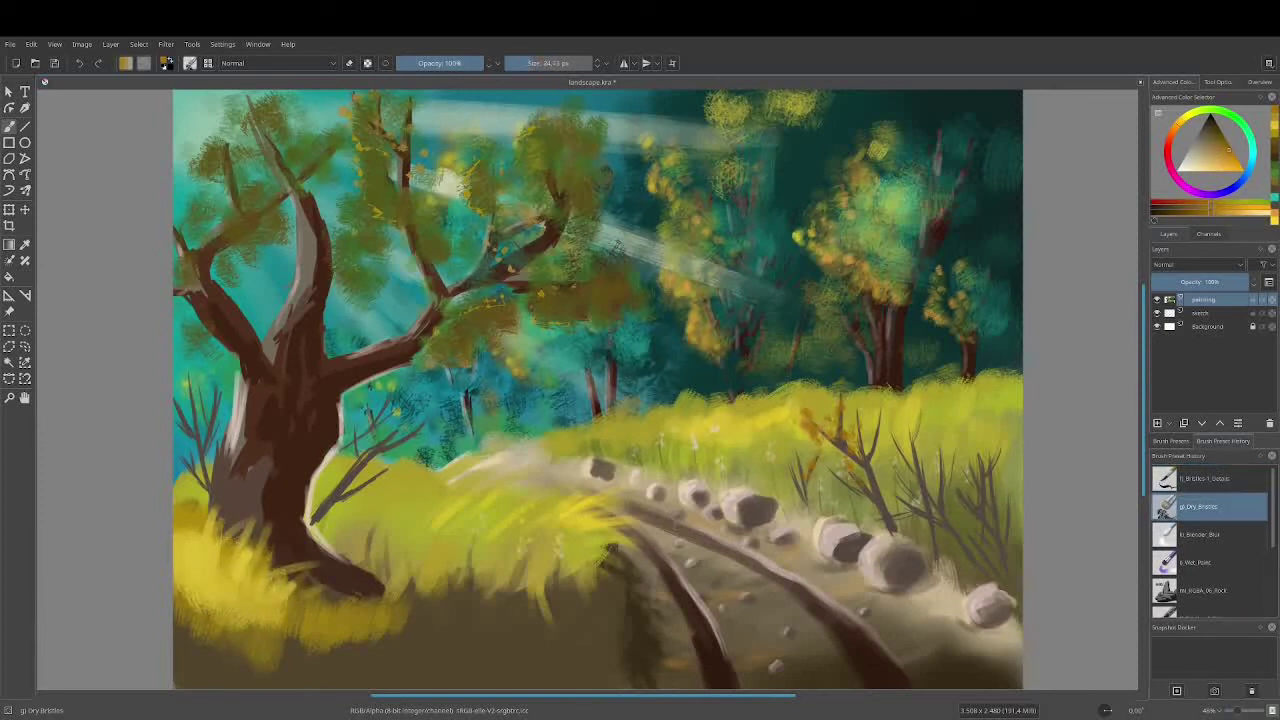
left_click_drag(876, 397, 882, 402)
left_click_drag(906, 446, 910, 458)
key("bracketright")
key("bracketright")
key("bracketright")
left_click_drag(992, 452, 985, 488)
left_click_drag(918, 500, 930, 532)
left_click_drag(990, 488, 1000, 540)
key("bracketleft")
key("bracketleft")
key("bracketleft")
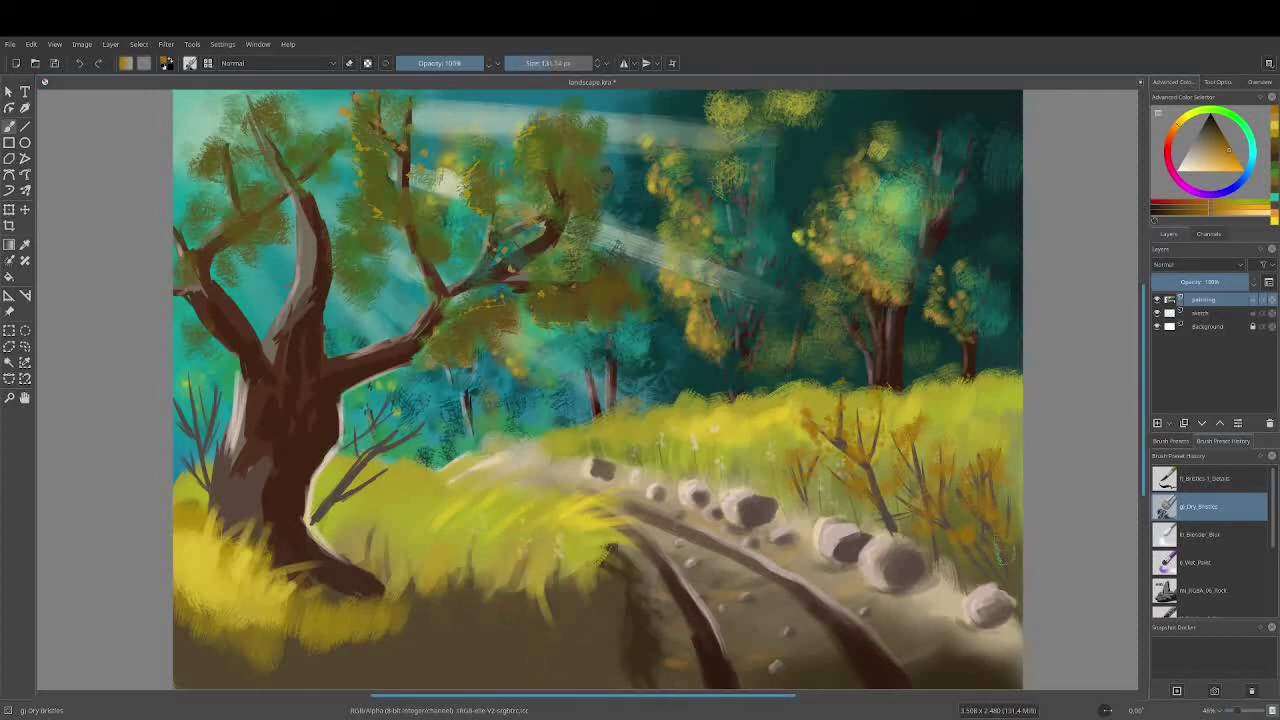
left_click(1234, 168)
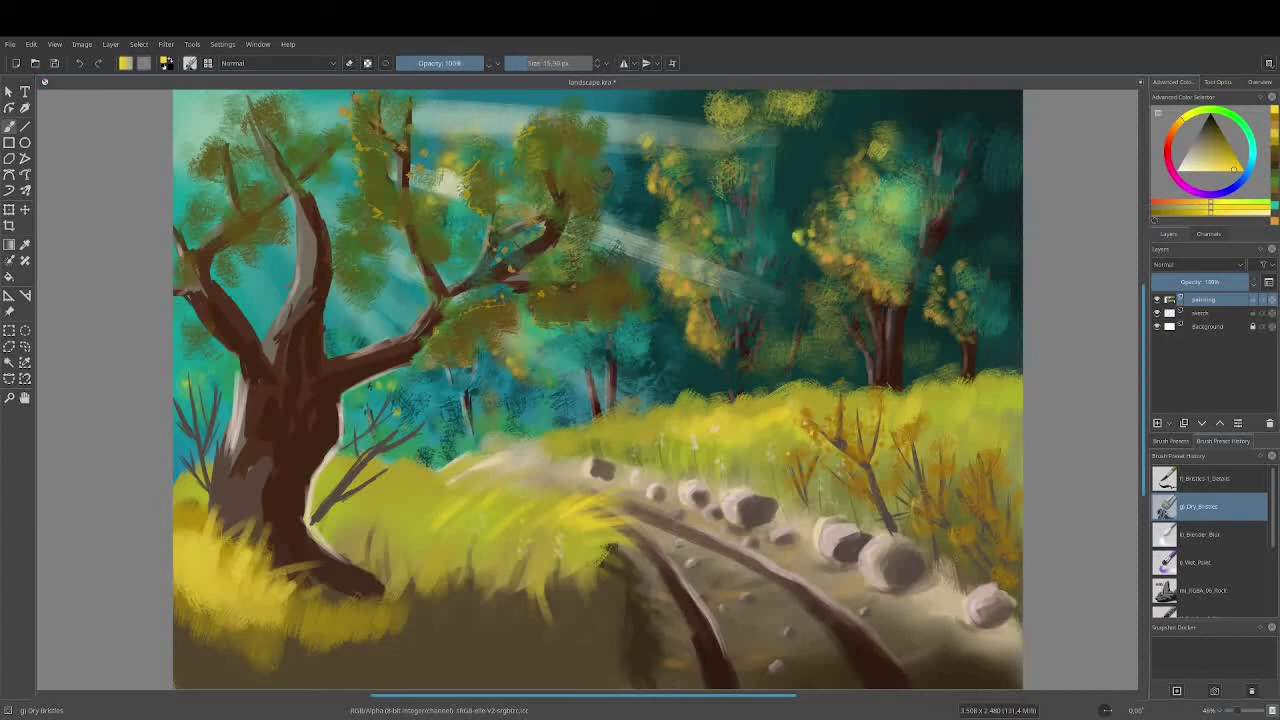